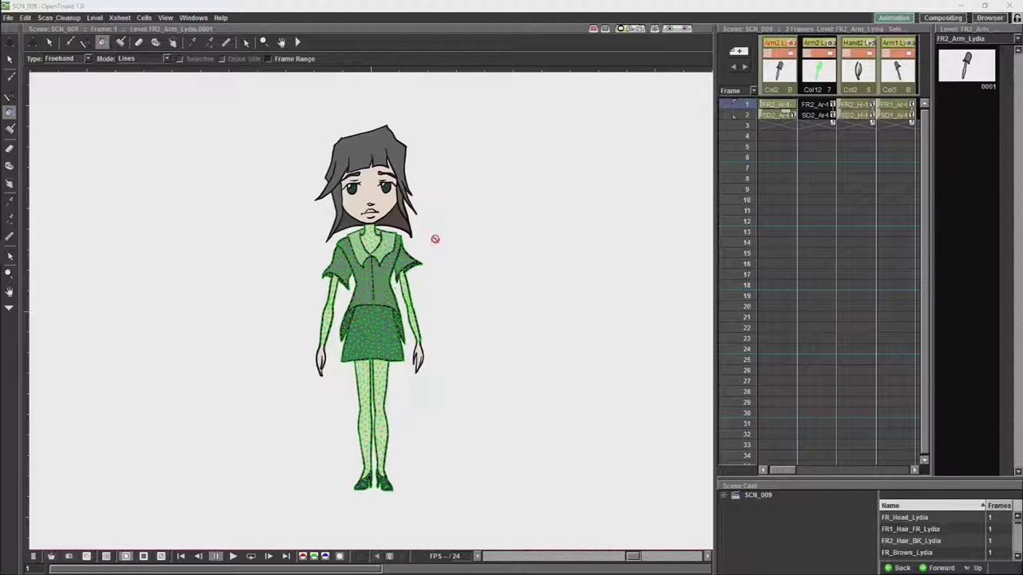
Examine the meshes on the character's arms, hands, skirt and legs up close, along with her face and hair
{"action": "left_click", "coordinate": [438, 263]}
{"action": "left_click", "coordinate": [510, 300]}
{"action": "scroll", "coordinate": [468, 288], "scroll_direction": "up", "scroll_amount": 3}
{"action": "scroll", "coordinate": [407, 288], "scroll_direction": "up", "scroll_amount": 2}
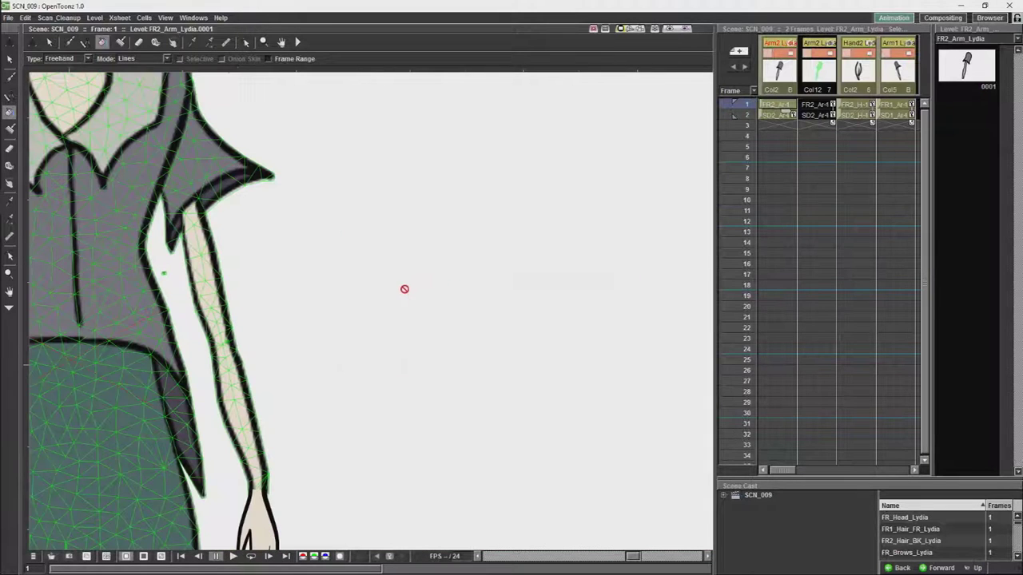
{"action": "key", "text": "space"}
{"action": "left_click_drag", "start_coordinate": [330, 284], "coordinate": [580, 245]}
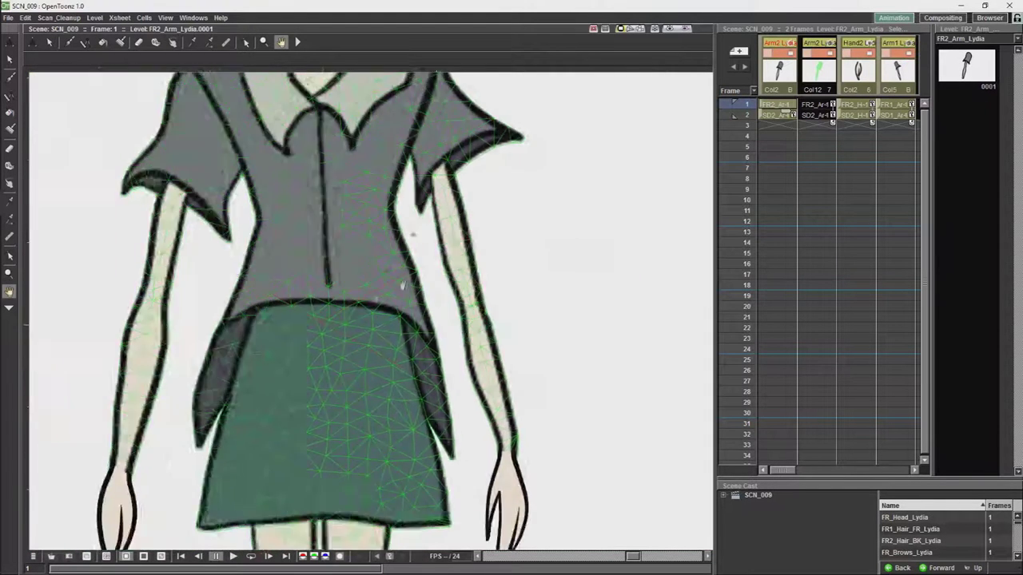
{"action": "left_click_drag", "start_coordinate": [265, 357], "coordinate": [443, 264]}
{"action": "left_click_drag", "start_coordinate": [334, 325], "coordinate": [347, 320]}
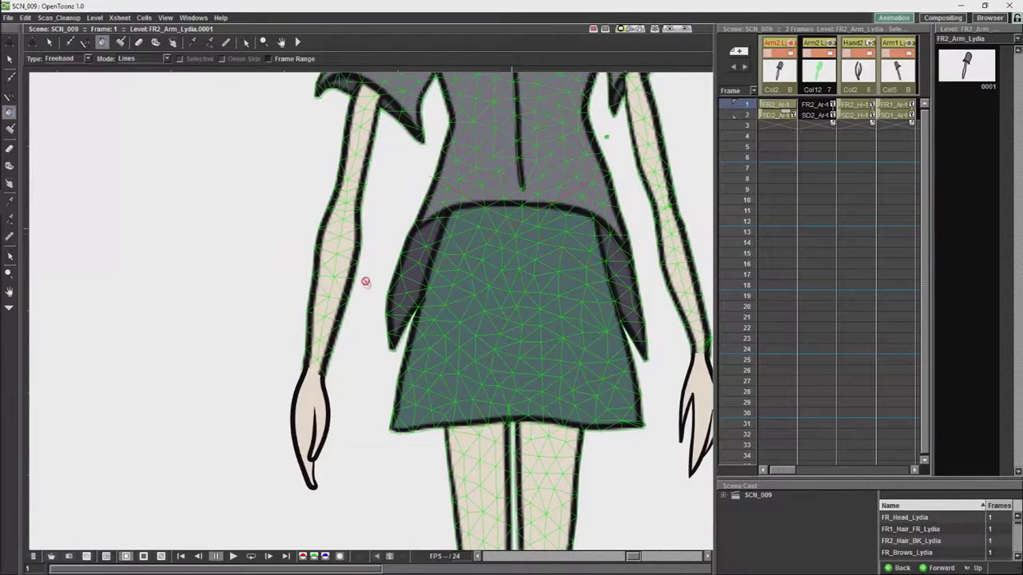
{"action": "left_click_drag", "start_coordinate": [365, 307], "coordinate": [347, 452]}
{"action": "left_click_drag", "start_coordinate": [391, 236], "coordinate": [391, 384]}
{"action": "left_click_drag", "start_coordinate": [412, 238], "coordinate": [376, 392]}
{"action": "left_click_drag", "start_coordinate": [396, 264], "coordinate": [395, 295]}
{"action": "scroll", "coordinate": [394, 295], "scroll_direction": "up", "scroll_amount": 5}
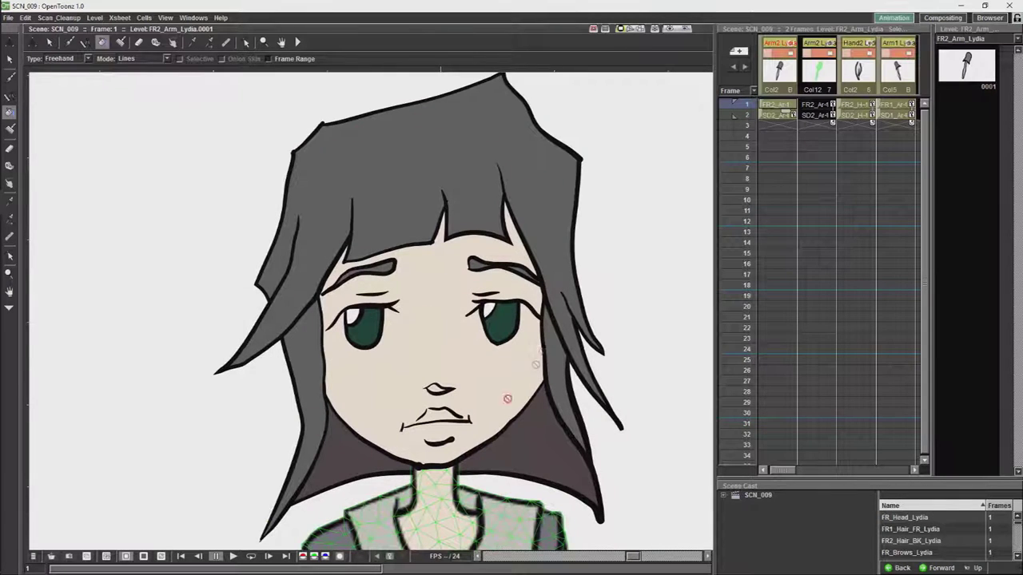
{"action": "scroll", "coordinate": [372, 280], "scroll_direction": "down", "scroll_amount": 10}
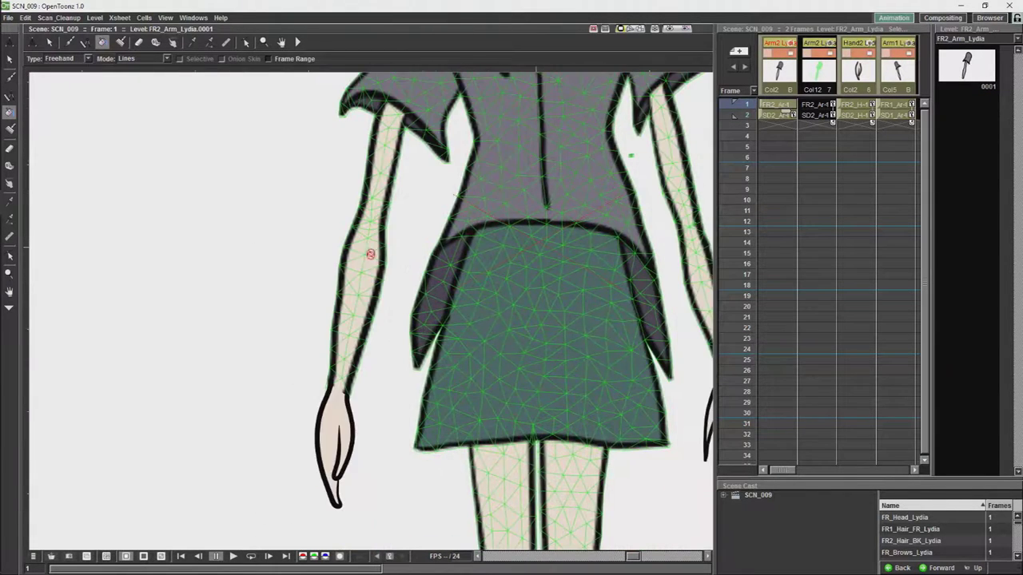
{"action": "scroll", "coordinate": [370, 254], "scroll_direction": "down", "scroll_amount": 3}
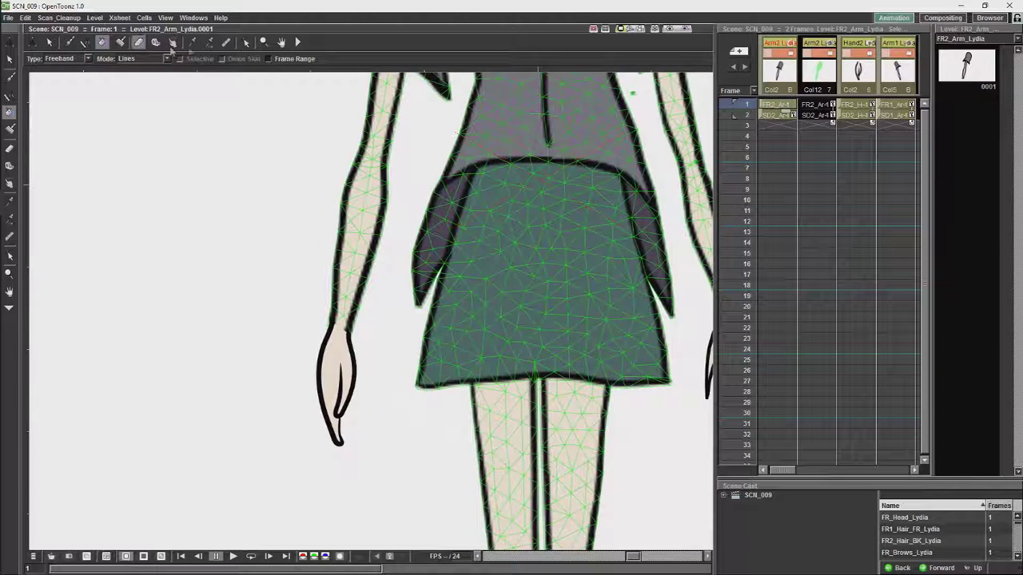
Activate the Plastic tool on the arm mesh and set its mode to Animate
{"action": "left_click", "coordinate": [297, 41]}
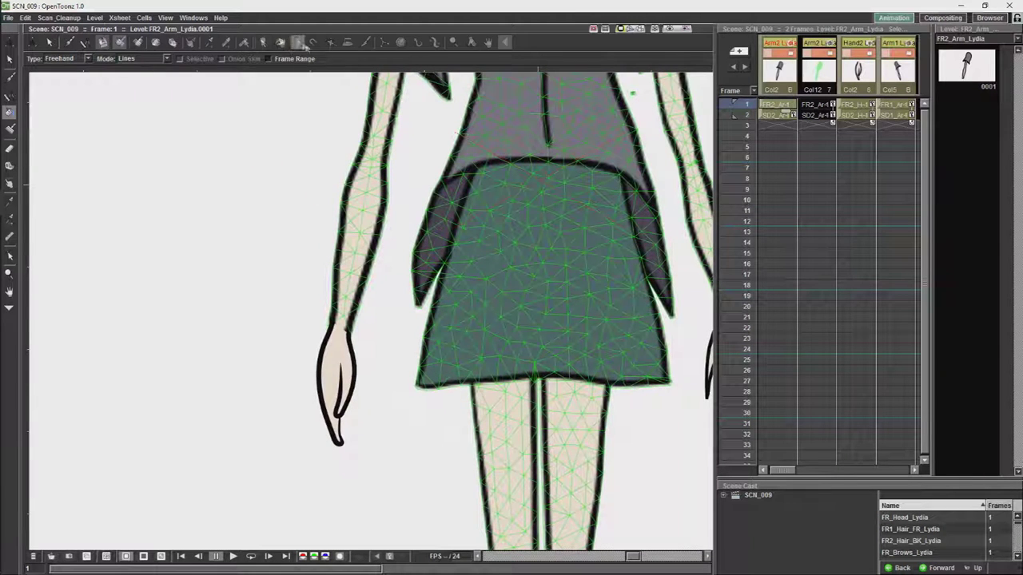
{"action": "left_click", "coordinate": [433, 41]}
{"action": "left_click", "coordinate": [241, 58]}
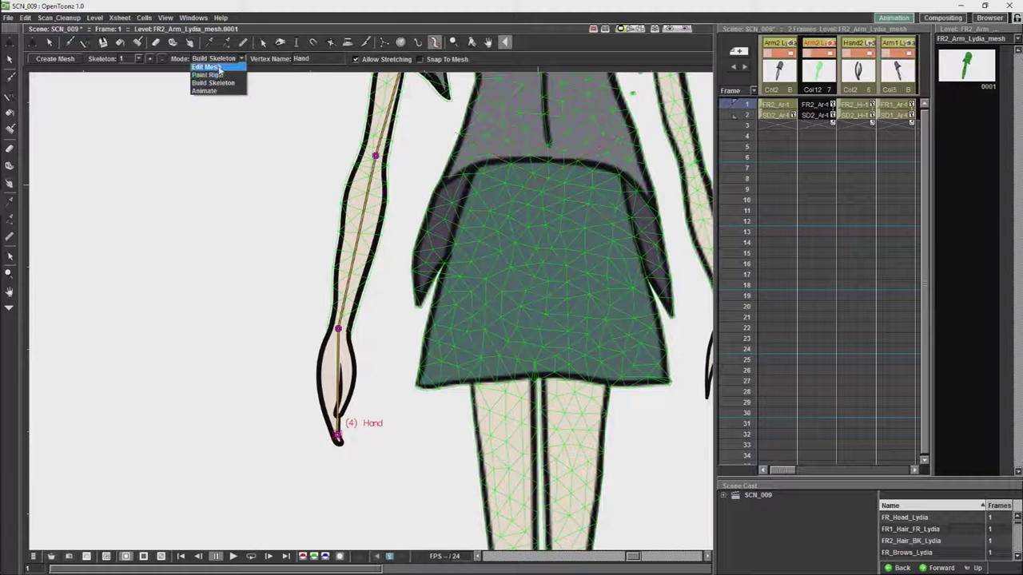
{"action": "left_click", "coordinate": [221, 67]}
{"action": "left_click", "coordinate": [235, 59]}
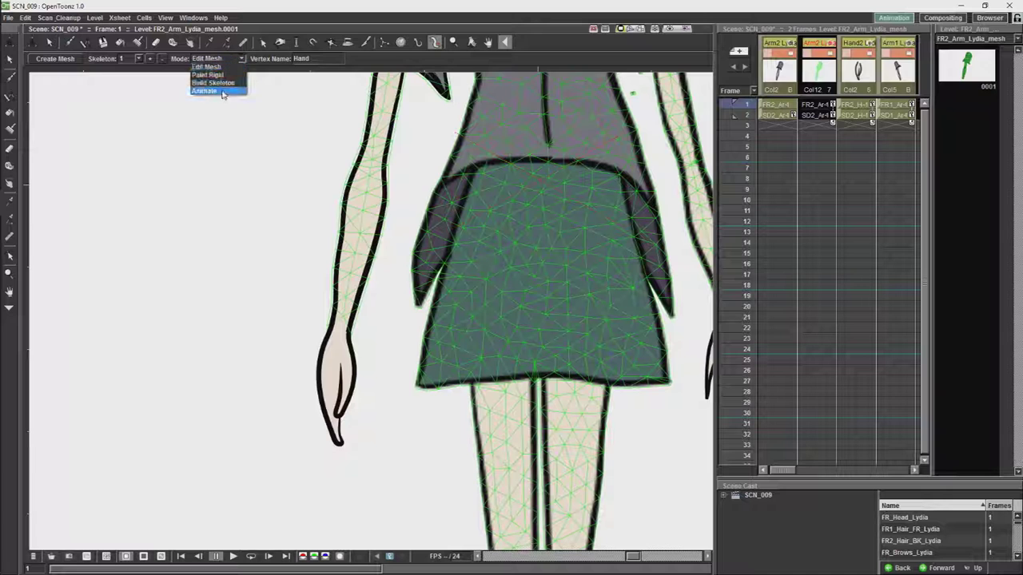
{"action": "left_click", "coordinate": [224, 90]}
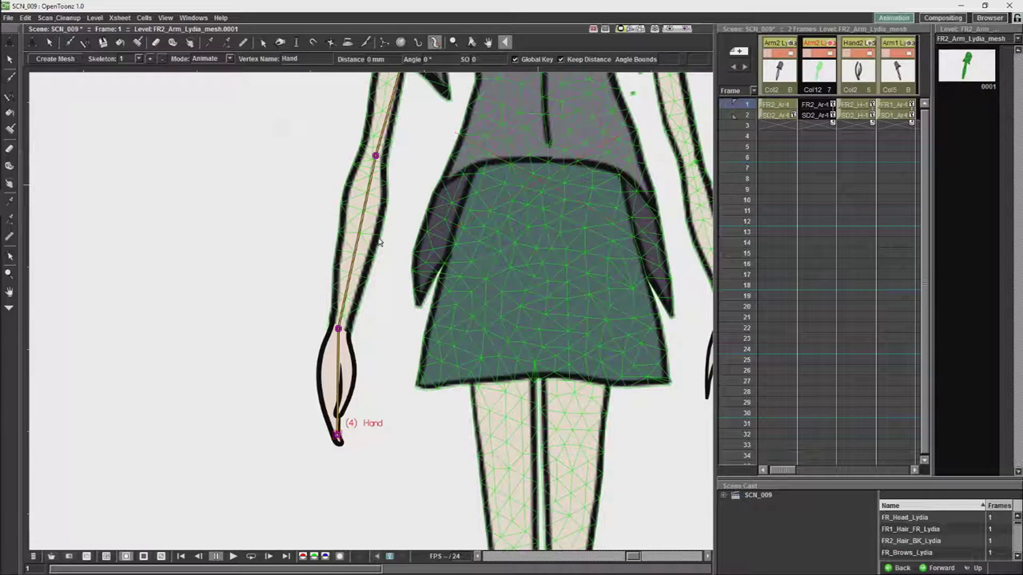
Preview the character and test-bend the arm's Hand vertex outward, returning the hand to its hanging pose
{"action": "left_click_drag", "start_coordinate": [337, 436], "coordinate": [373, 292]}
{"action": "left_click", "coordinate": [669, 29]}
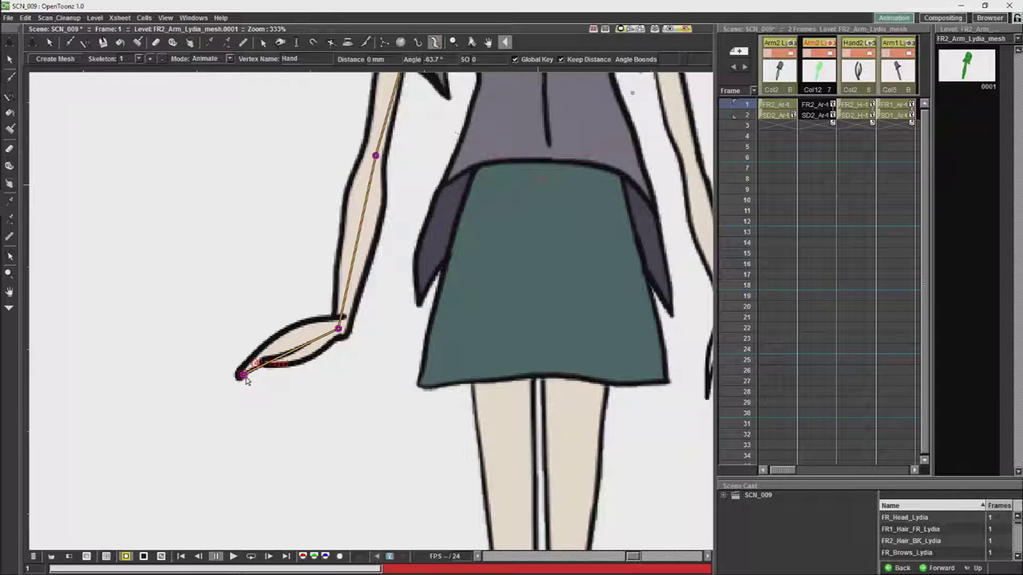
{"action": "left_click_drag", "start_coordinate": [247, 380], "coordinate": [334, 400]}
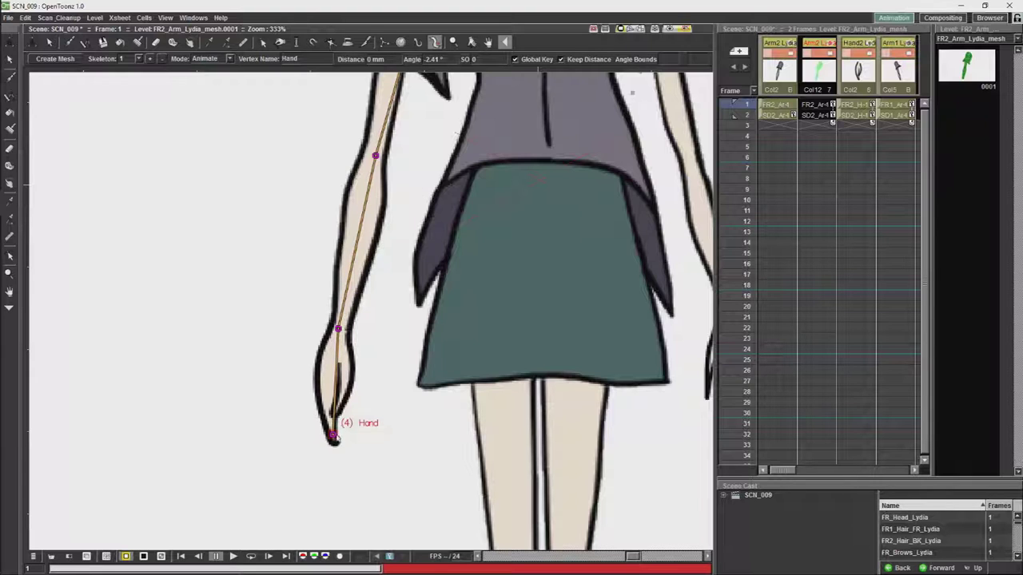
{"action": "left_click_drag", "start_coordinate": [333, 436], "coordinate": [334, 430]}
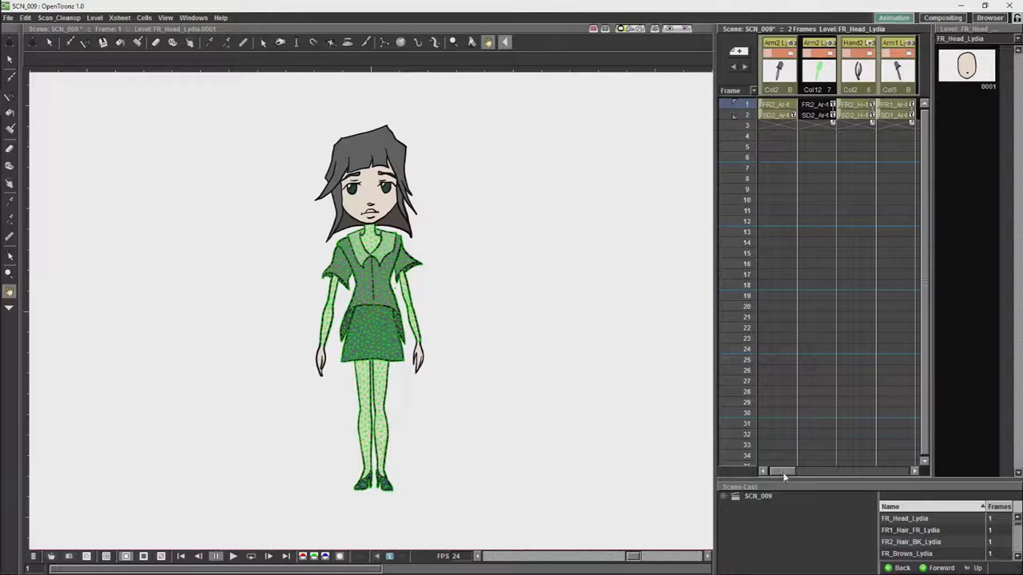
Collapse the head, hair, eye, eyelid, eyebrow and mouth columns into one sub-xsheet that includes the relevant pegbars
{"action": "left_click_drag", "start_coordinate": [785, 472], "coordinate": [824, 477]}
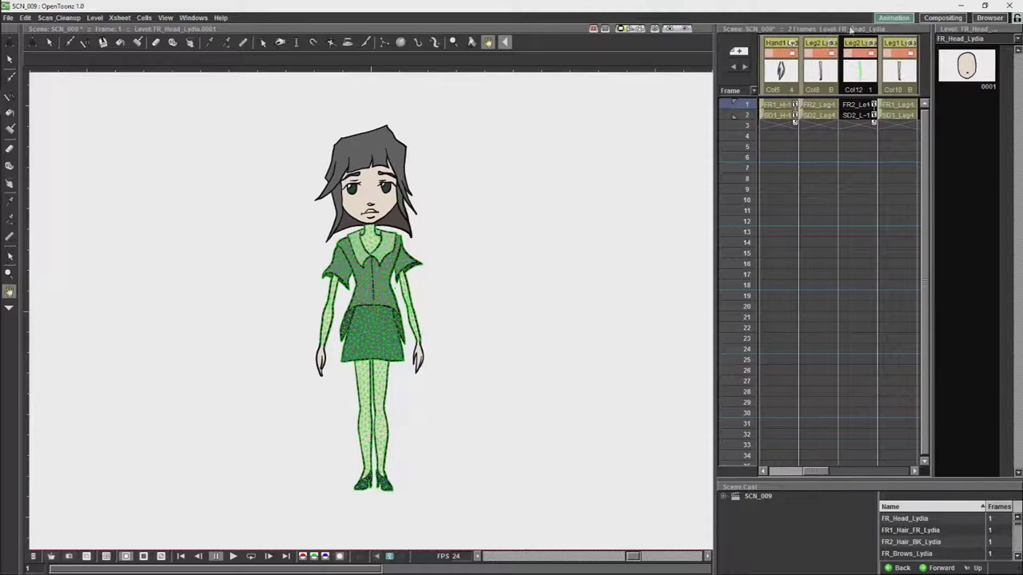
{"action": "key", "text": "grave"}
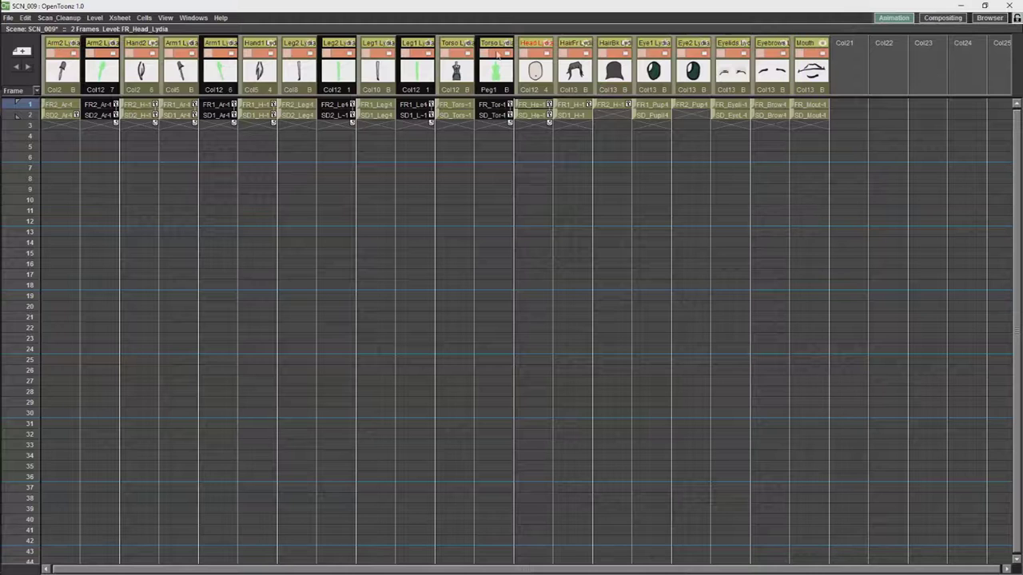
{"action": "left_click", "coordinate": [534, 146]}
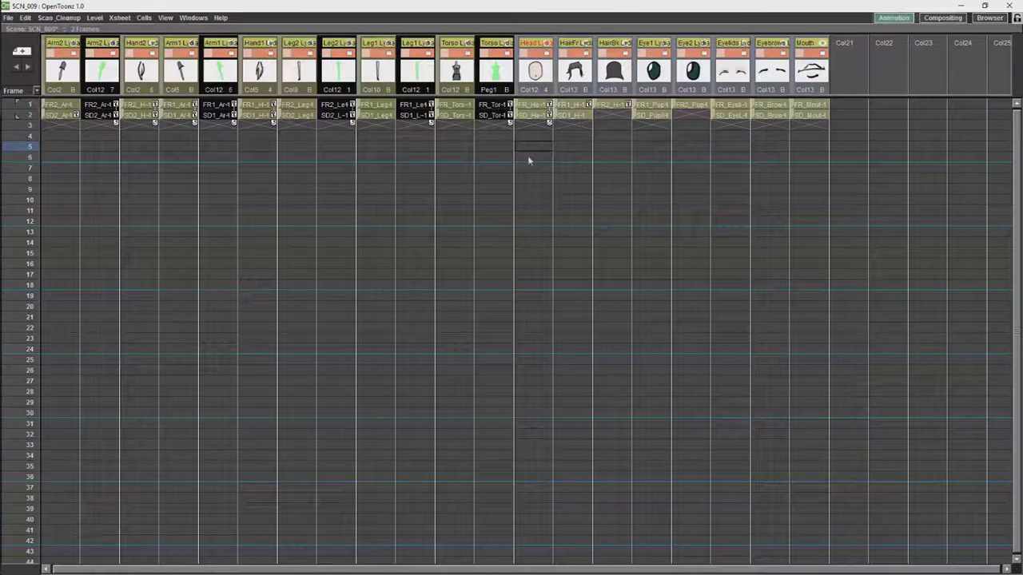
{"action": "left_click", "coordinate": [120, 18]}
{"action": "left_click", "coordinate": [135, 89]}
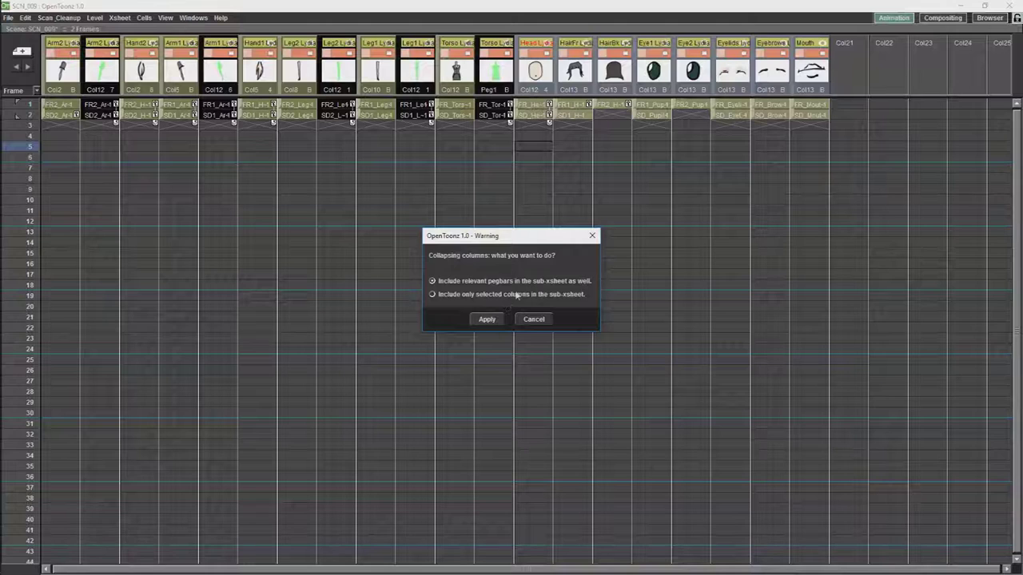
{"action": "left_click", "coordinate": [487, 319]}
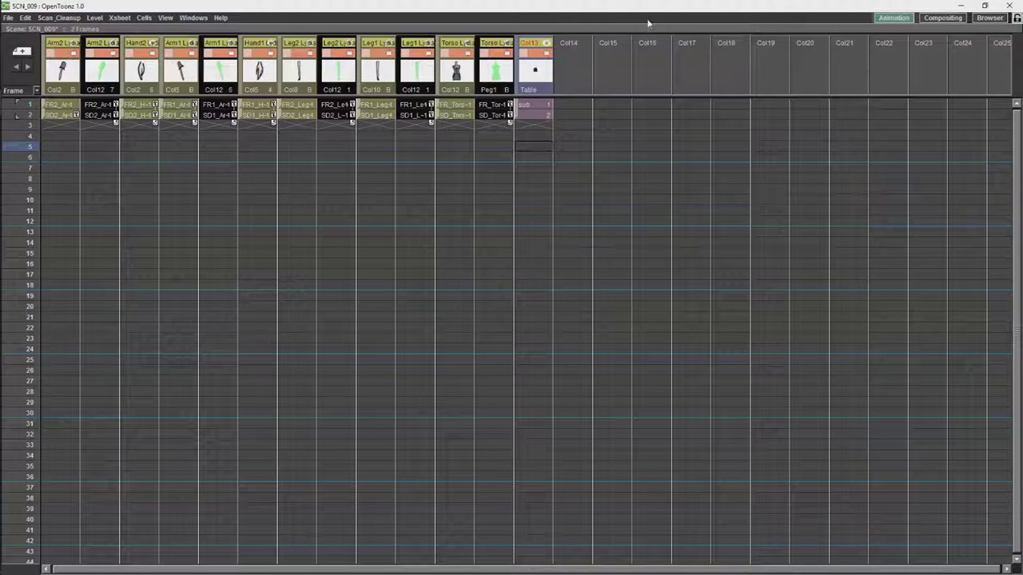
{"action": "key", "text": "grave"}
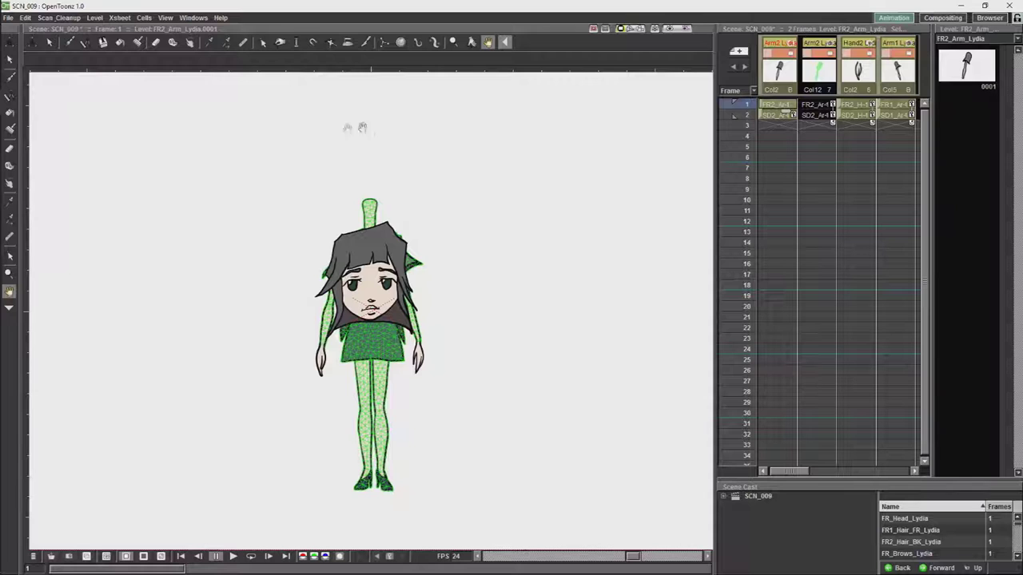
Open the Stage Schematic and place the head's Col13 sub-xsheet node above the torso's child nodes
{"action": "key", "text": "a"}
{"action": "left_click", "coordinate": [194, 17]}
{"action": "left_click", "coordinate": [213, 146]}
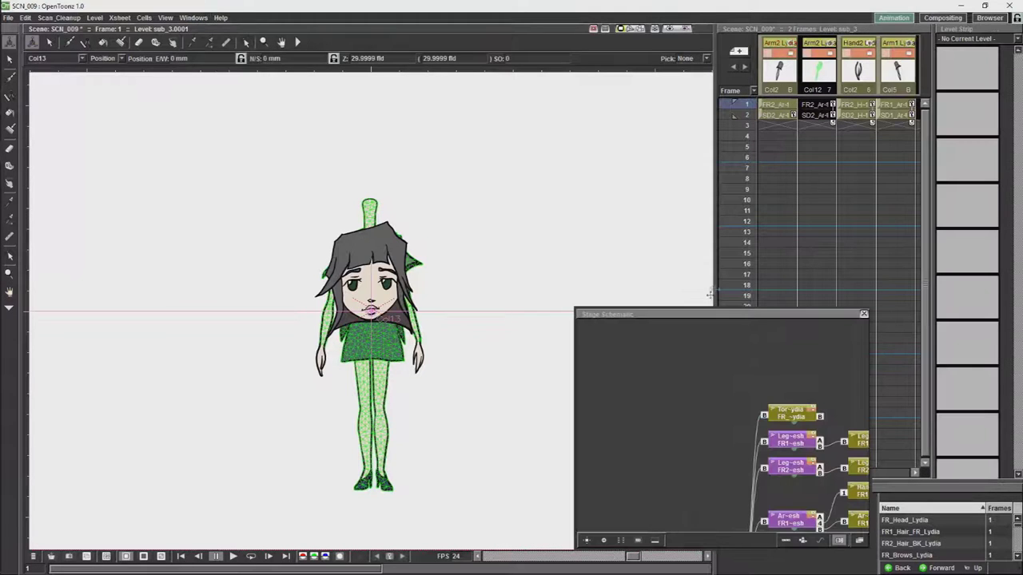
{"action": "left_click_drag", "start_coordinate": [717, 544], "coordinate": [677, 532]}
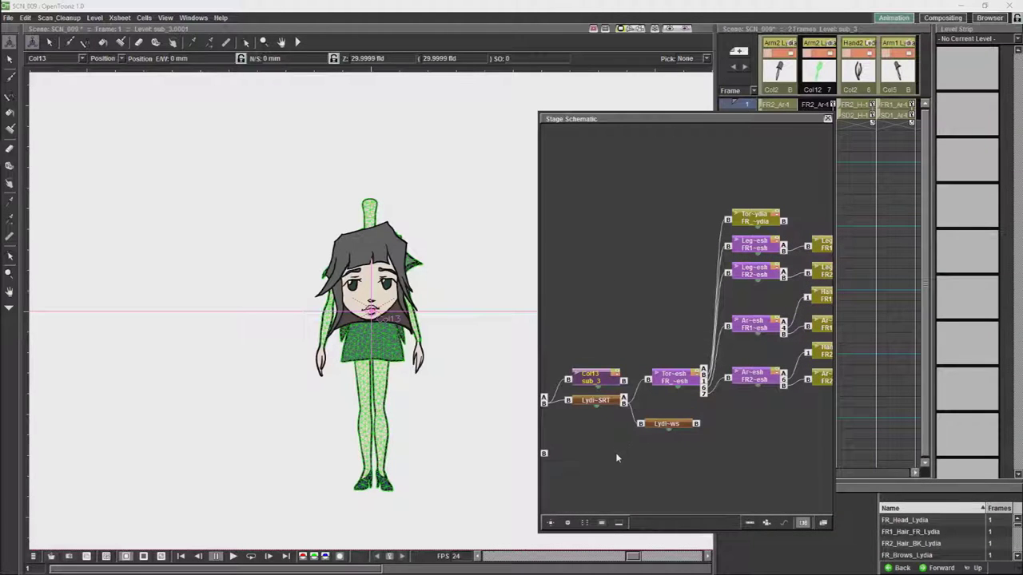
{"action": "left_click_drag", "start_coordinate": [596, 379], "coordinate": [774, 183]}
{"action": "left_click_drag", "start_coordinate": [760, 418], "coordinate": [666, 476]}
{"action": "left_click_drag", "start_coordinate": [678, 238], "coordinate": [716, 234]}
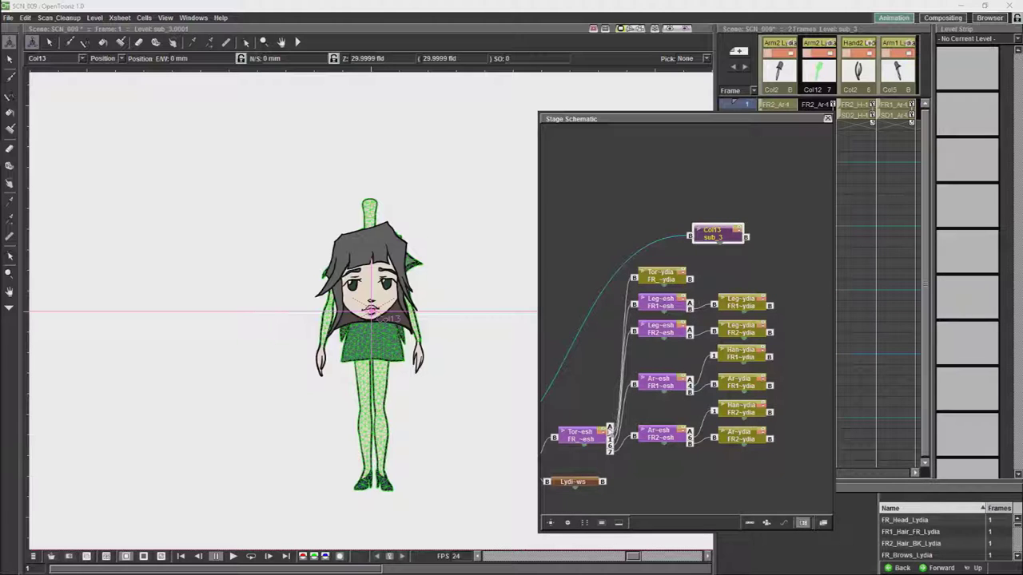
Link the Col13 head node to the torso mesh node and align it above the torso's child nodes
{"action": "left_click_drag", "start_coordinate": [610, 428], "coordinate": [654, 236]}
{"action": "left_click_drag", "start_coordinate": [587, 330], "coordinate": [630, 327]}
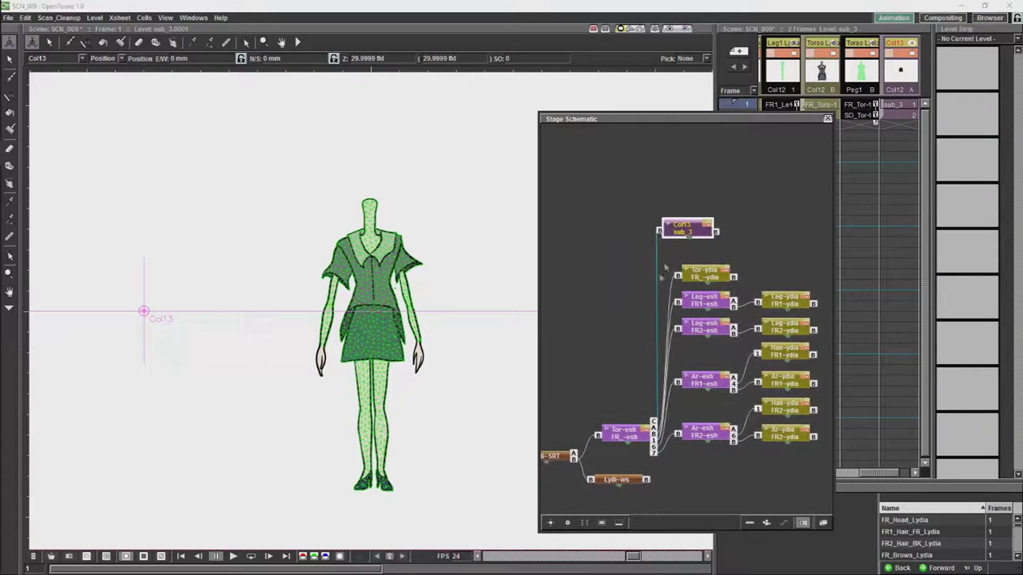
{"action": "left_click_drag", "start_coordinate": [683, 227], "coordinate": [698, 228]}
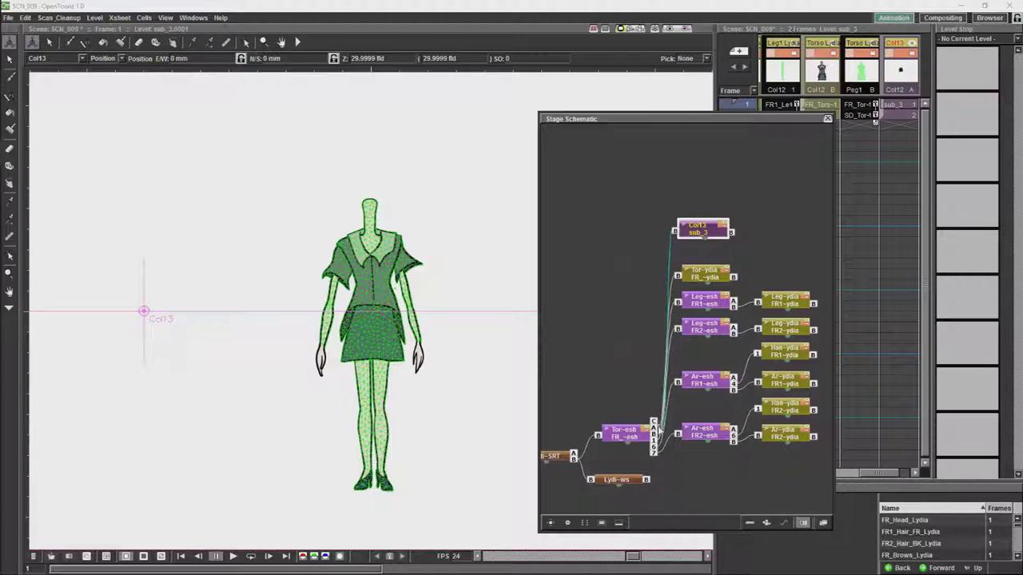
Set the head link to port 4 on the torso mesh node and port 1 on the Col13 node
{"action": "mouse_move", "coordinate": [660, 428]}
{"action": "left_mouse_down"}
{"action": "mouse_move", "coordinate": [662, 415]}
{"action": "mouse_move", "coordinate": [653, 421]}
{"action": "left_mouse_up"}
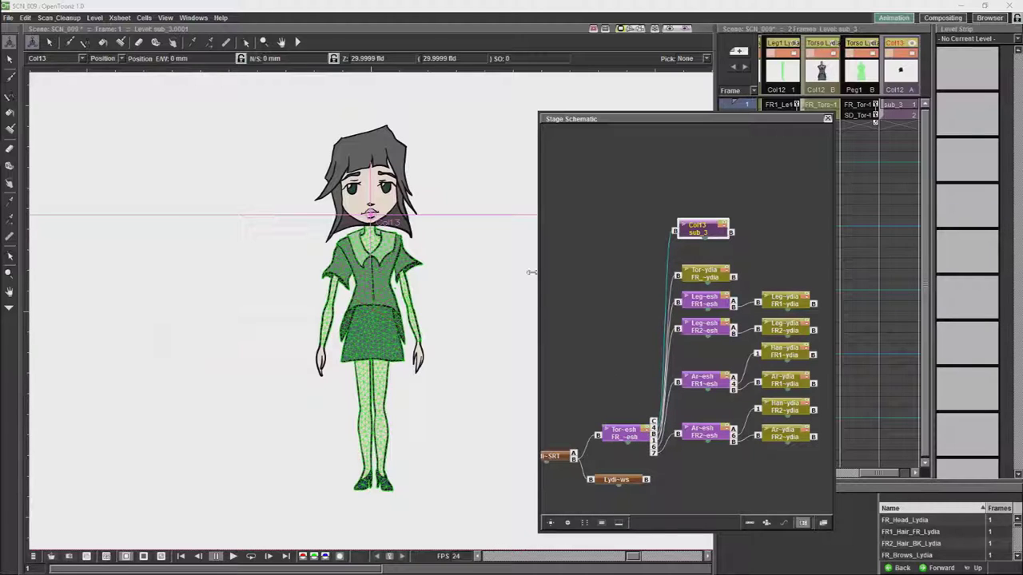
{"action": "left_click_drag", "start_coordinate": [699, 235], "coordinate": [677, 227]}
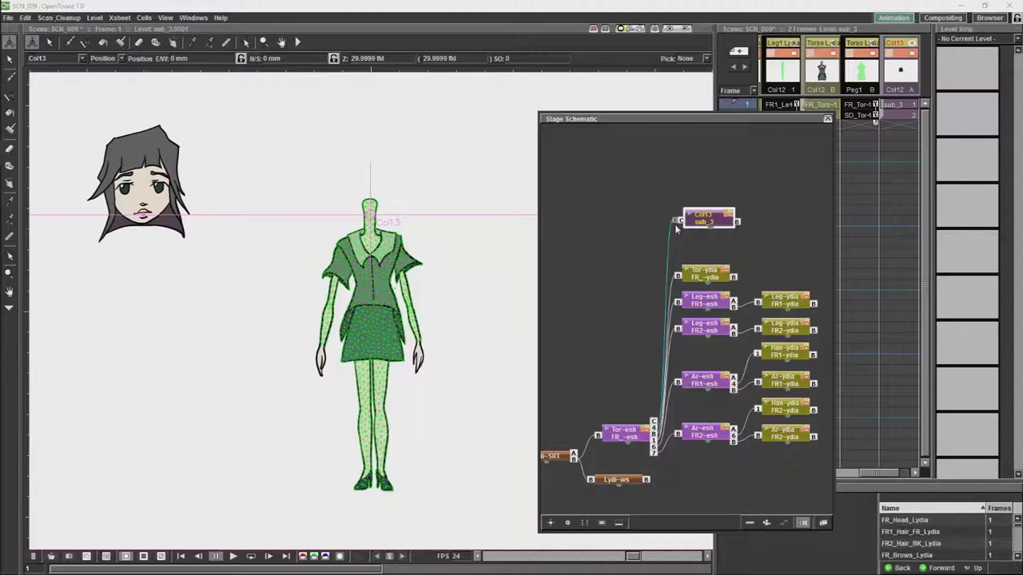
{"action": "left_click_drag", "start_coordinate": [676, 227], "coordinate": [678, 221]}
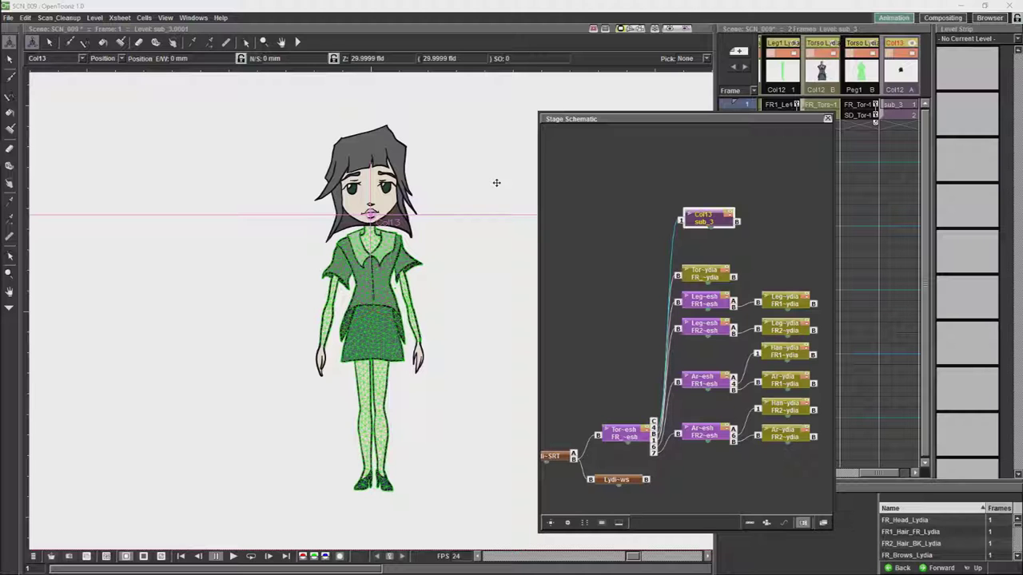
Open the Col13 sub-xsheet to show the head's own columns and stage nodes
{"action": "left_click_drag", "start_coordinate": [662, 118], "coordinate": [553, 150]}
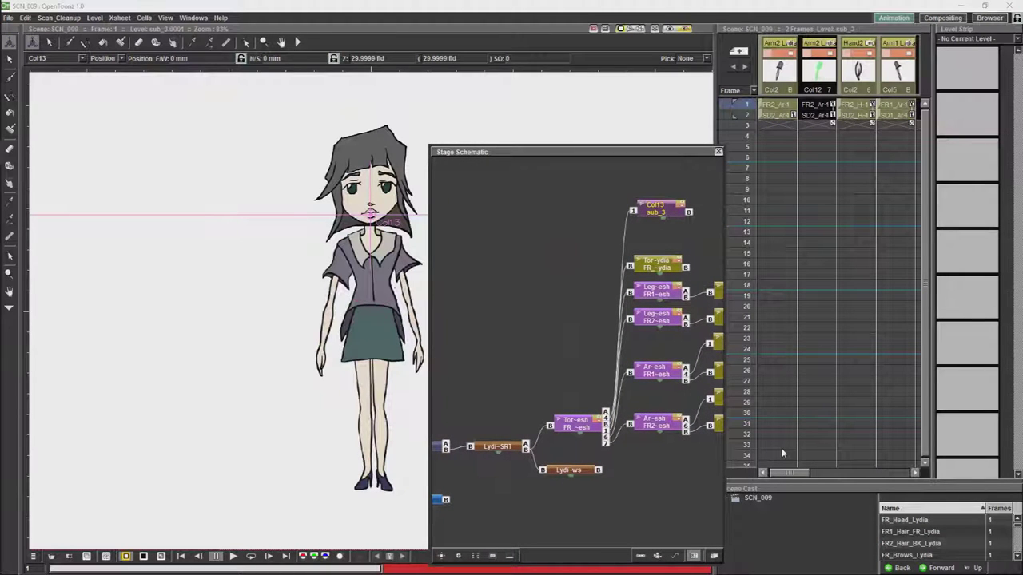
{"action": "left_click_drag", "start_coordinate": [791, 473], "coordinate": [901, 473]}
{"action": "right_click", "coordinate": [871, 92]}
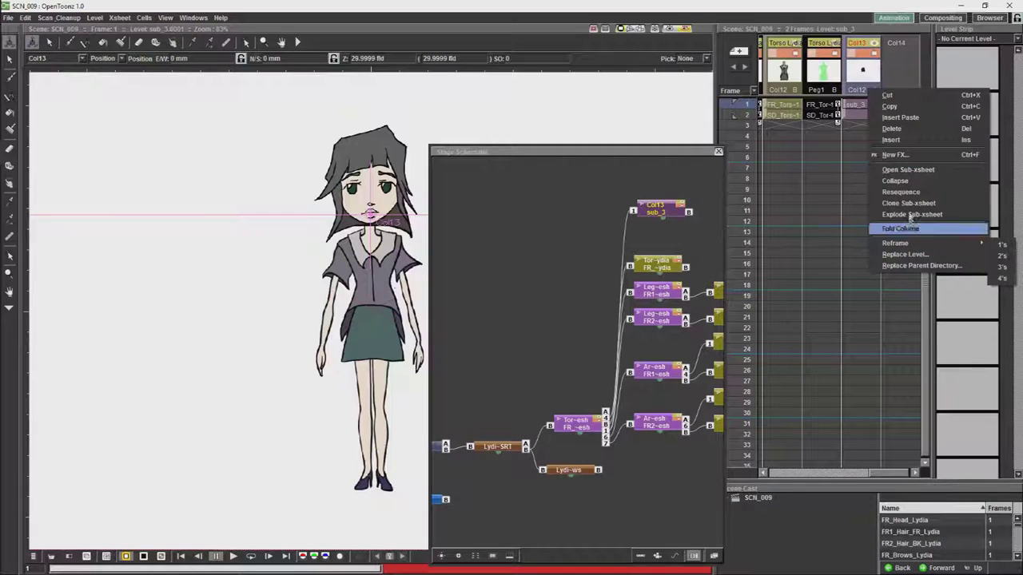
{"action": "left_click", "coordinate": [920, 175]}
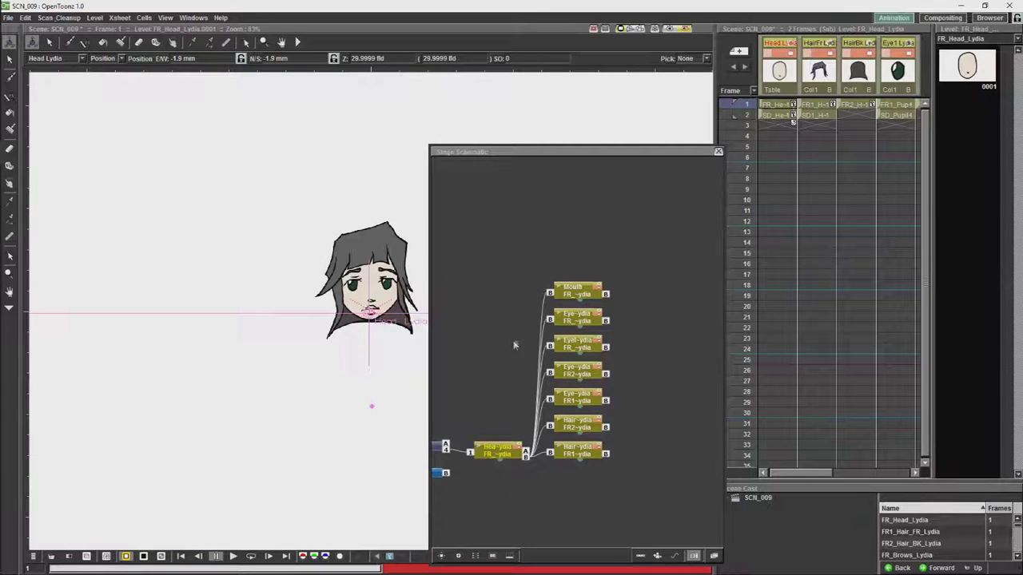
{"action": "left_click_drag", "start_coordinate": [503, 335], "coordinate": [555, 301]}
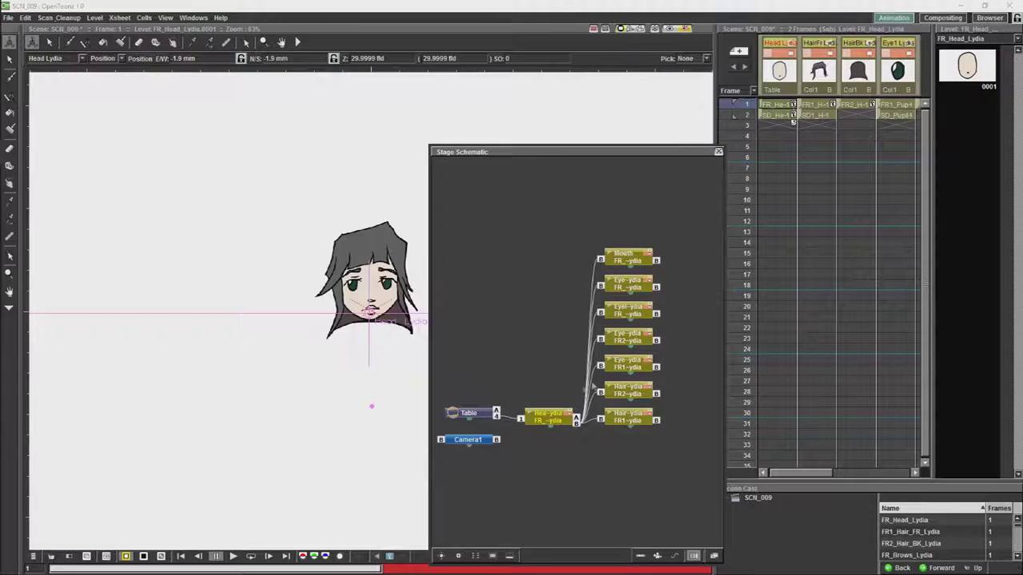
Open the FX Schematic, place the head node beside macroFx02 and connect it to that macro's palette filter input
{"action": "left_click", "coordinate": [714, 555]}
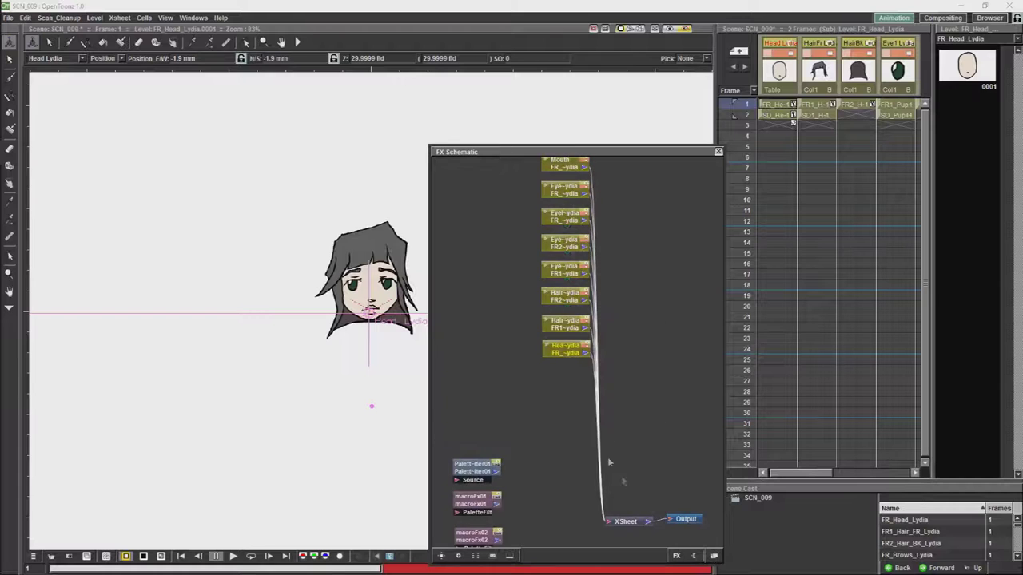
{"action": "left_click_drag", "start_coordinate": [561, 401], "coordinate": [573, 363]}
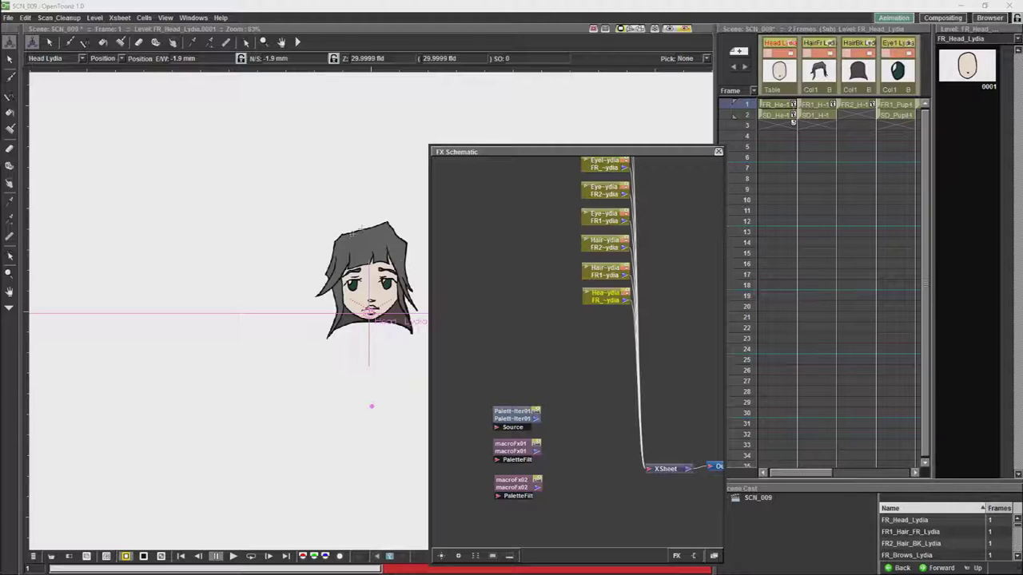
{"action": "left_click_drag", "start_coordinate": [599, 302], "coordinate": [446, 495]}
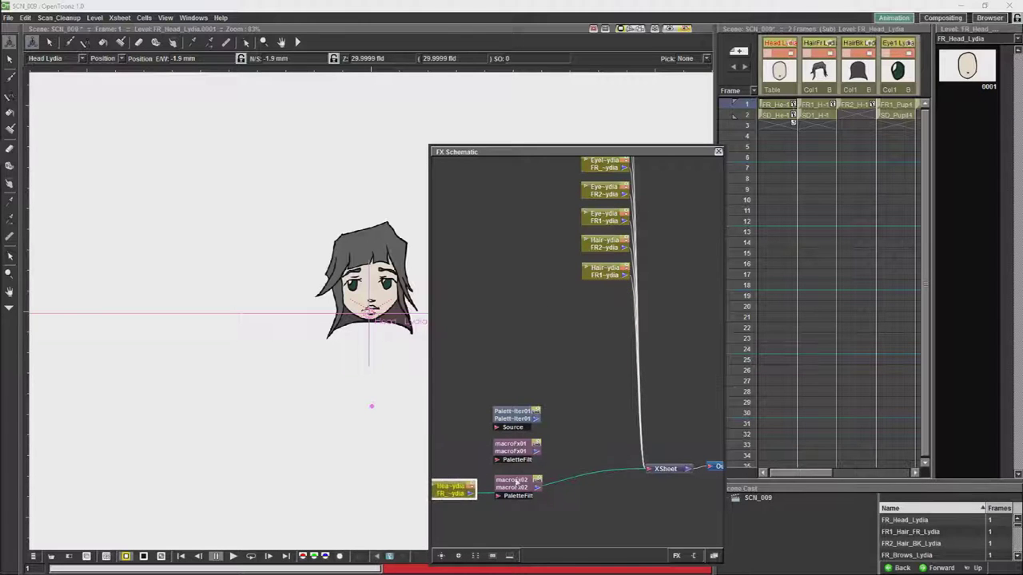
{"action": "left_click_drag", "start_coordinate": [521, 482], "coordinate": [534, 479]}
{"action": "left_click", "coordinate": [470, 493]}
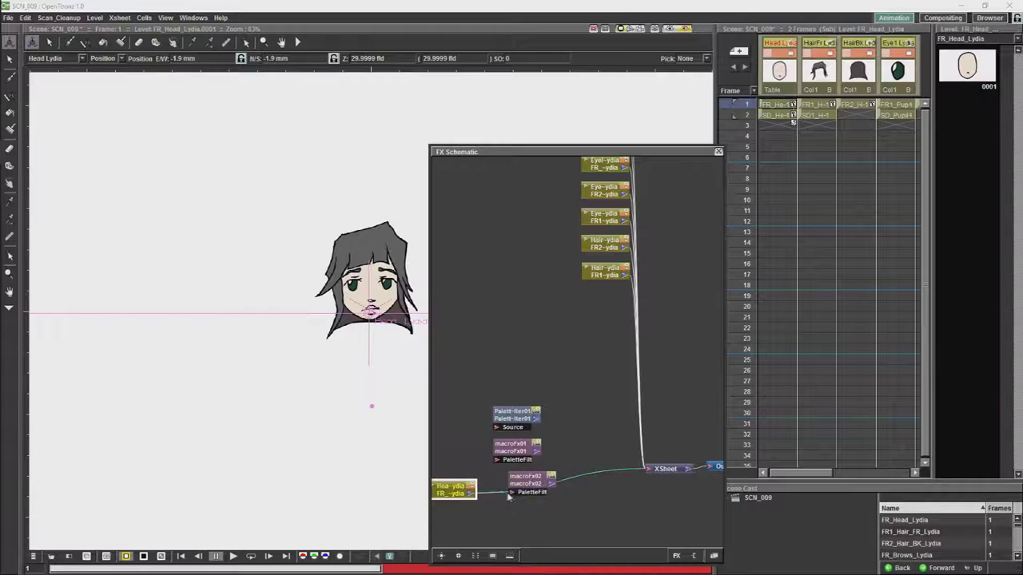
Link macroFx02 to the XSheet node, open its effect settings and move the settings window clear of the character
{"action": "double_click", "coordinate": [525, 486]}
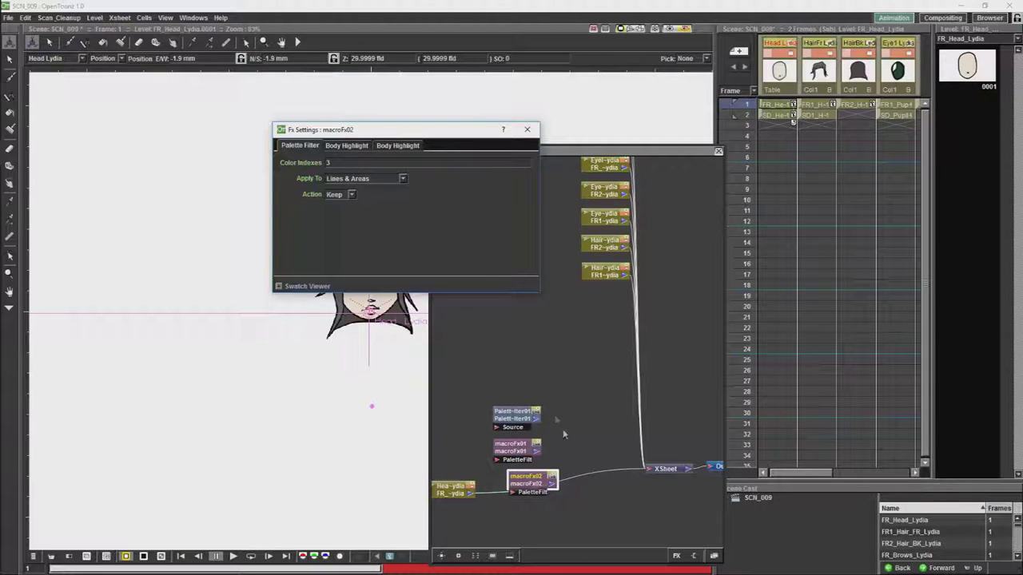
{"action": "left_click_drag", "start_coordinate": [553, 484], "coordinate": [651, 470]}
{"action": "left_click", "coordinate": [534, 481]}
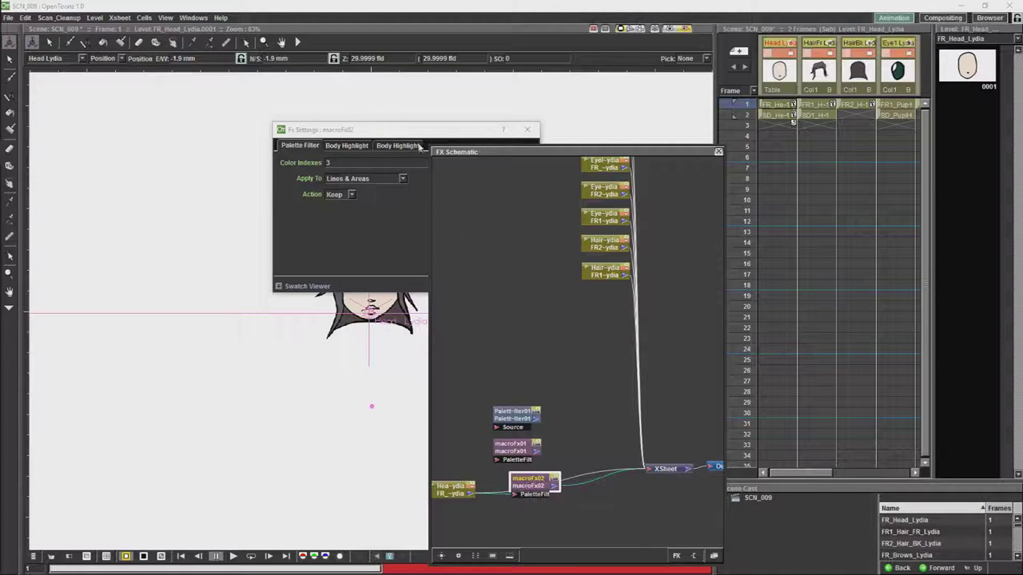
{"action": "left_click_drag", "start_coordinate": [423, 132], "coordinate": [243, 379]}
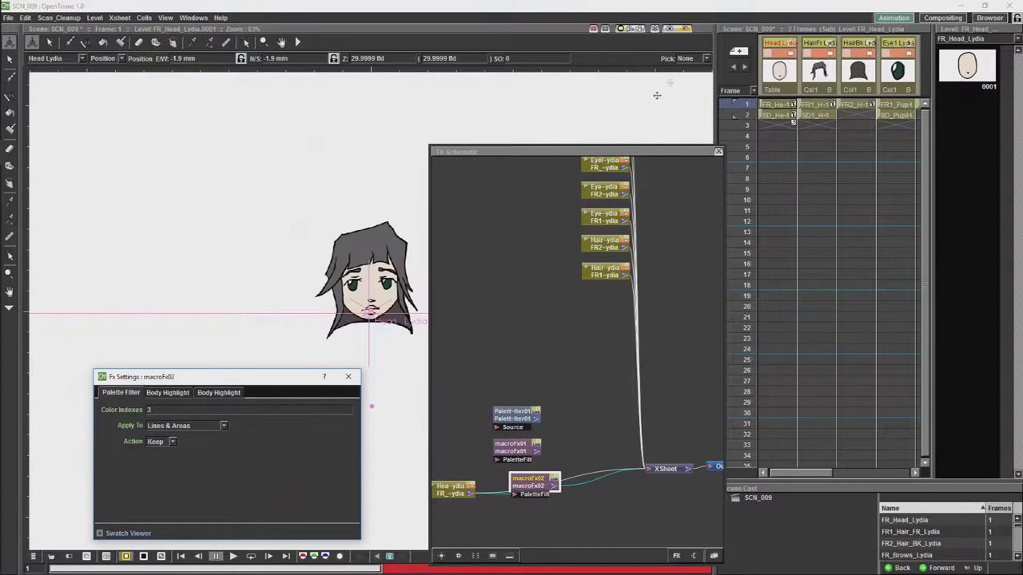
Place the front hair node beside PaletteFilter01 and macroFx01, link it to both and delete its direct link to the XSheet node
{"action": "left_click_drag", "start_coordinate": [560, 344], "coordinate": [606, 326]}
{"action": "left_click_drag", "start_coordinate": [653, 262], "coordinate": [478, 401]}
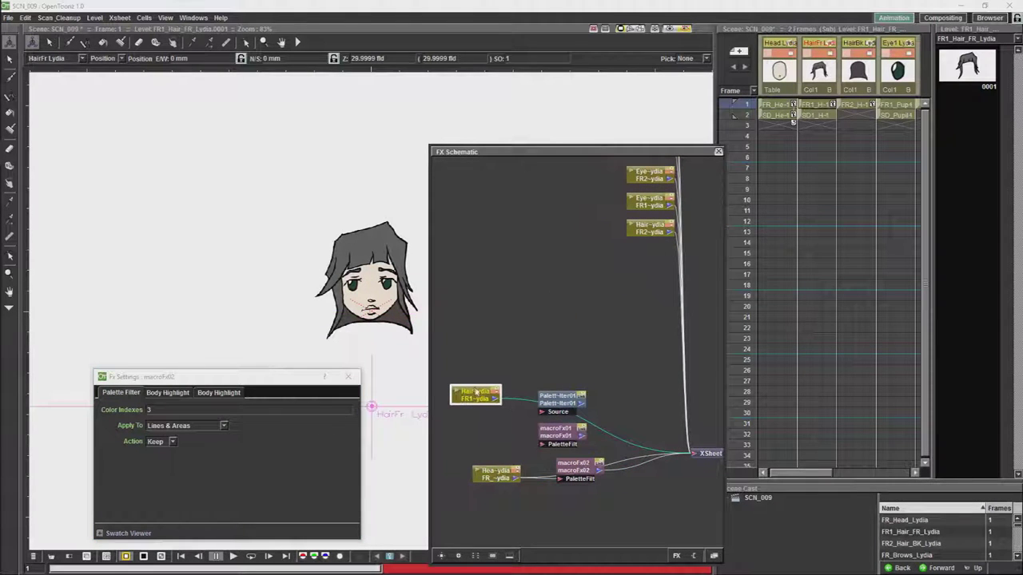
{"action": "left_click_drag", "start_coordinate": [505, 416], "coordinate": [542, 445]}
{"action": "left_click_drag", "start_coordinate": [482, 400], "coordinate": [493, 434]}
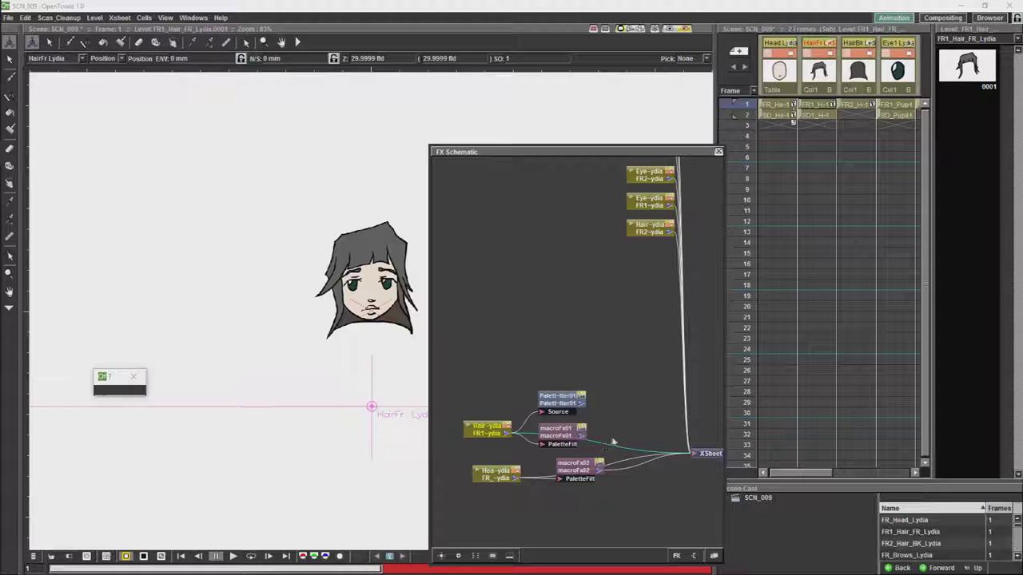
{"action": "left_click", "coordinate": [624, 459]}
{"action": "key", "text": "Delete"}
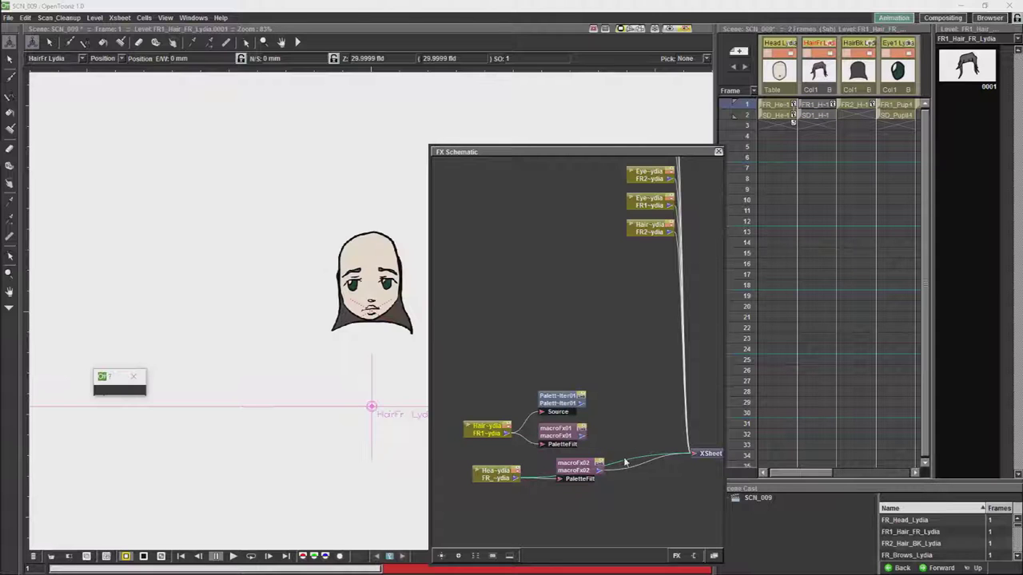
Add two Over effects and place one beside macroFx01 and the other beside macroFx02
{"action": "right_click", "coordinate": [622, 411]}
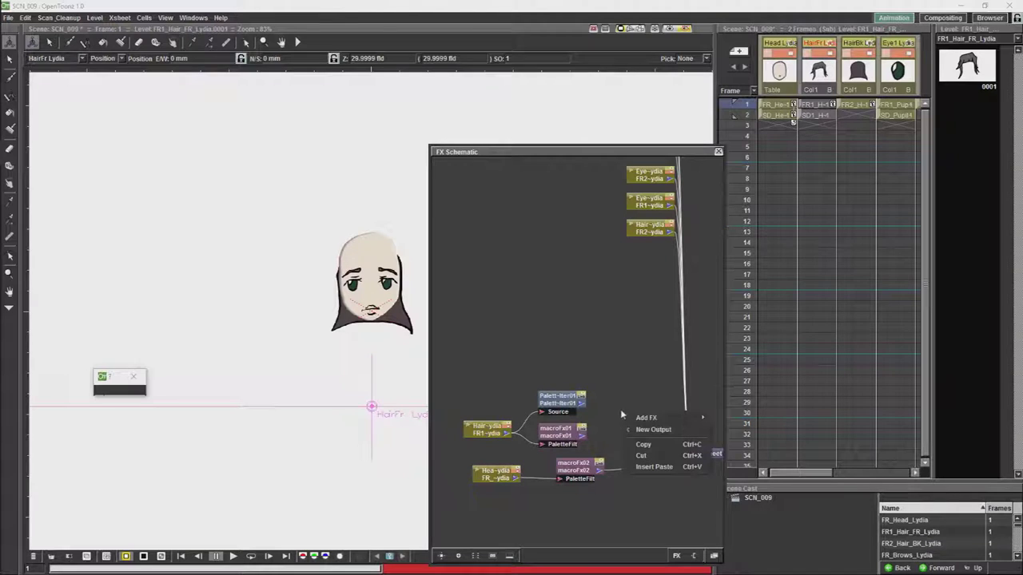
{"action": "mouse_move", "coordinate": [674, 420]}
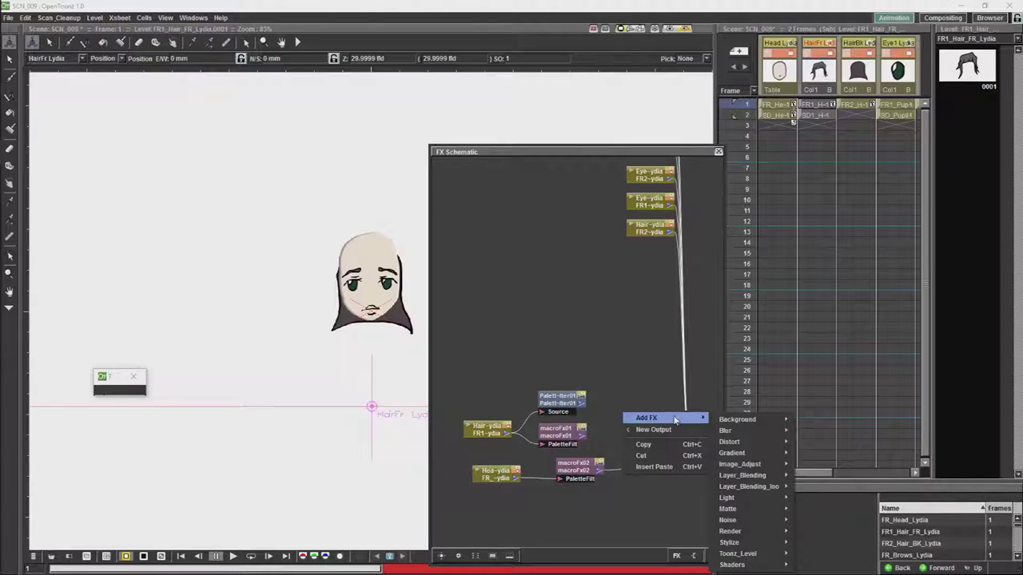
{"action": "mouse_move", "coordinate": [759, 478]}
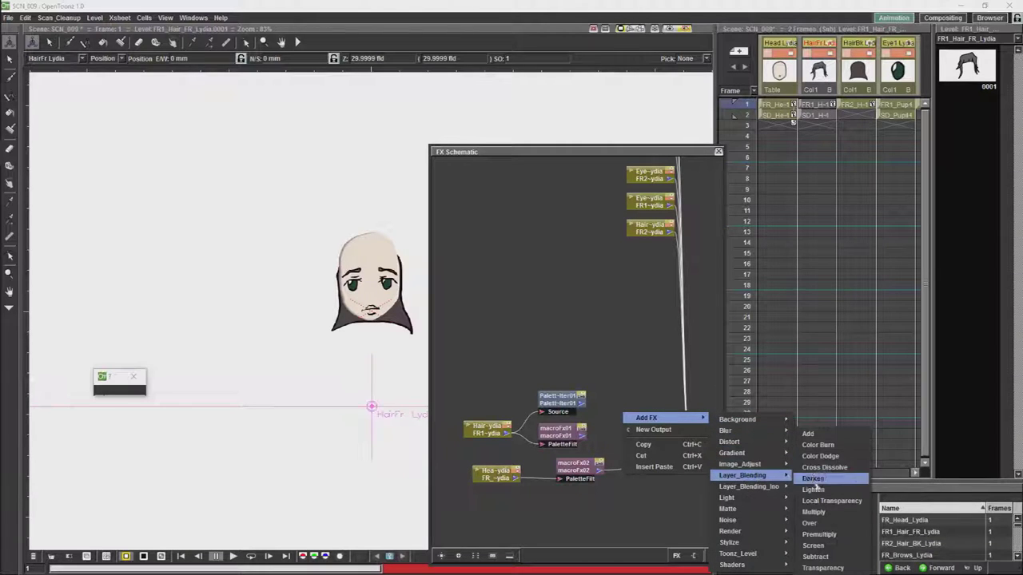
{"action": "left_click", "coordinate": [817, 525]}
{"action": "right_click", "coordinate": [646, 371]}
{"action": "mouse_move", "coordinate": [704, 376]}
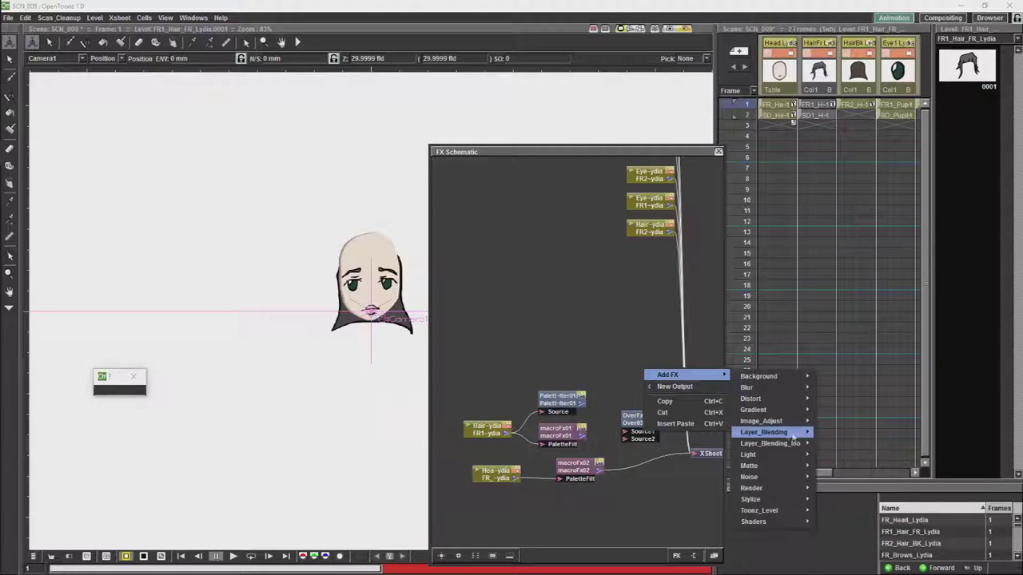
{"action": "mouse_move", "coordinate": [798, 434]}
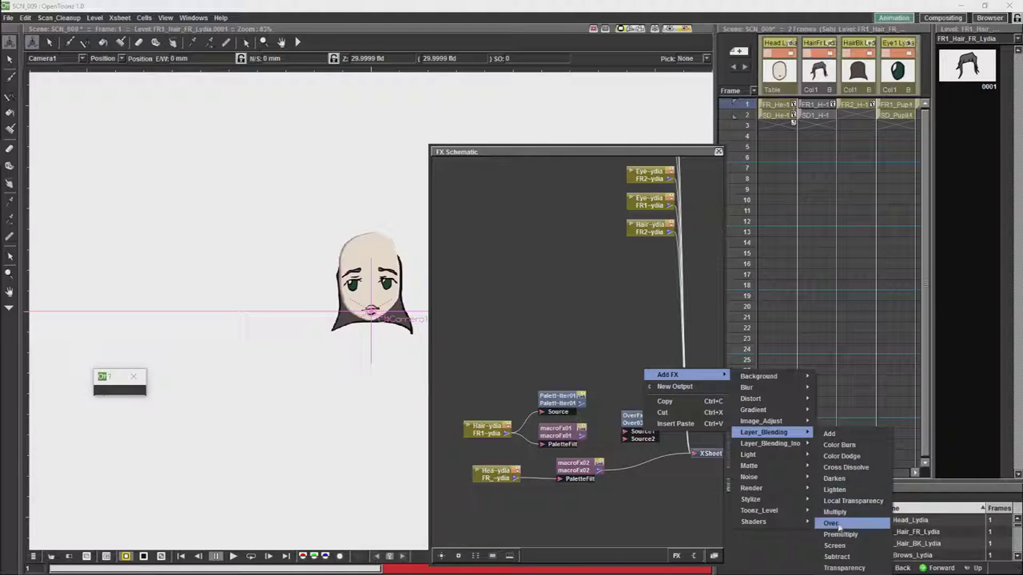
{"action": "left_click", "coordinate": [835, 525]}
{"action": "left_click_drag", "start_coordinate": [662, 396], "coordinate": [645, 488]}
Add a Palette Filter effect, place it next to macroFx02 and feed the head node into its source
{"action": "right_click", "coordinate": [644, 368]}
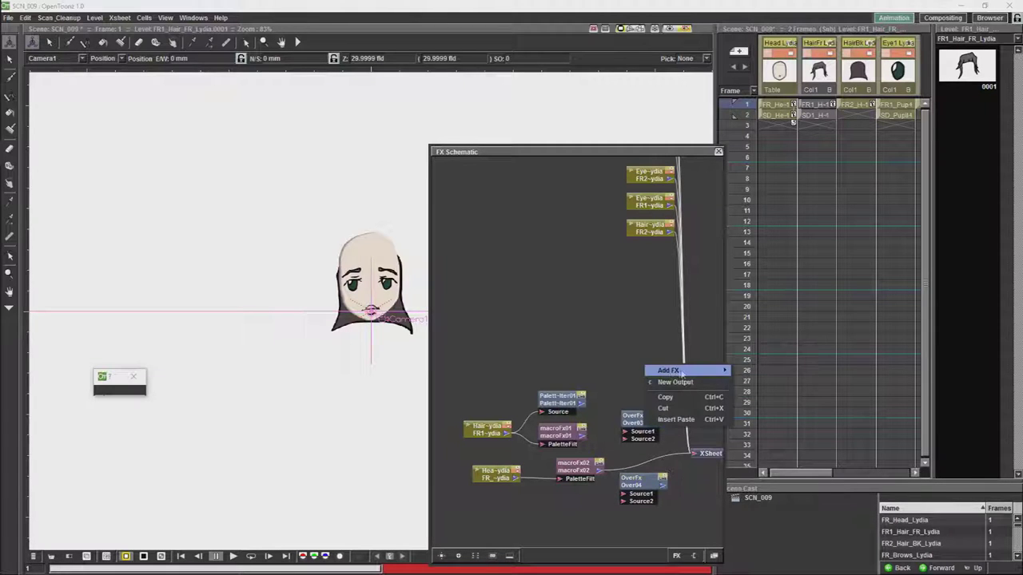
{"action": "mouse_move", "coordinate": [695, 371]}
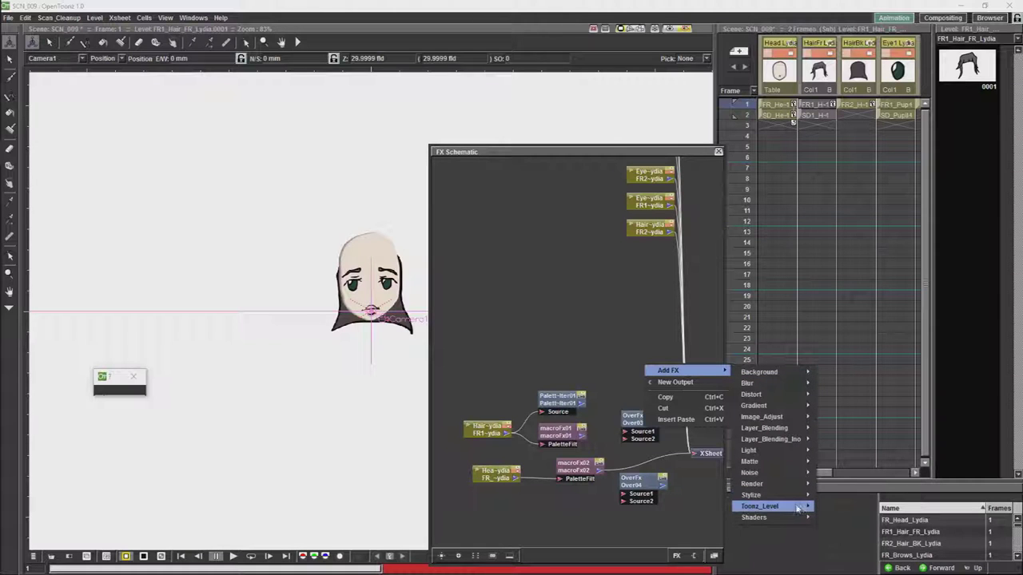
{"action": "mouse_move", "coordinate": [800, 506]}
{"action": "left_click", "coordinate": [845, 546]}
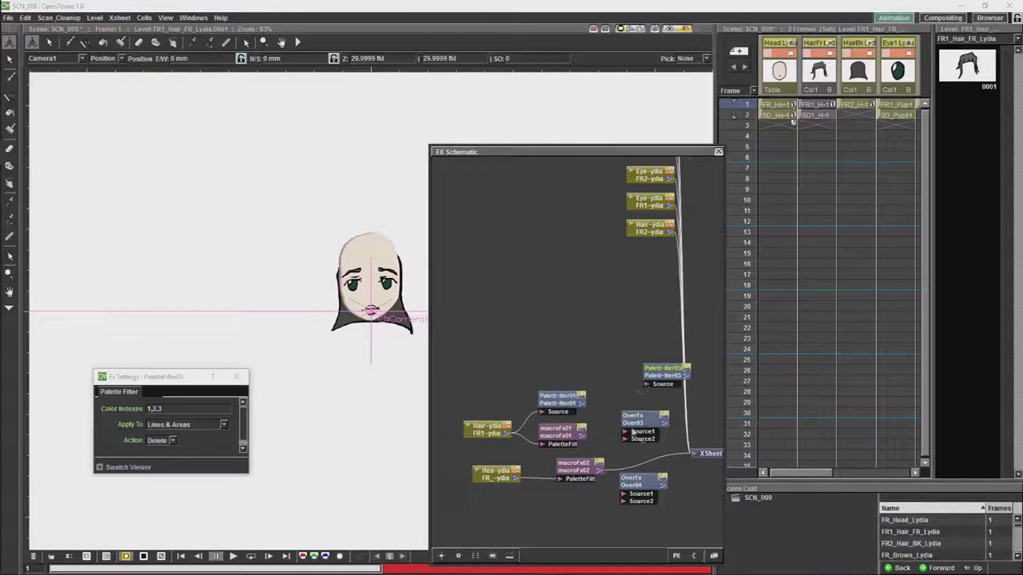
{"action": "left_click_drag", "start_coordinate": [675, 374], "coordinate": [559, 526]}
{"action": "left_click_drag", "start_coordinate": [500, 477], "coordinate": [560, 508]}
Set the head's new Palette Filter to color index 2 with the action Keep
{"action": "double_click", "coordinate": [574, 495]}
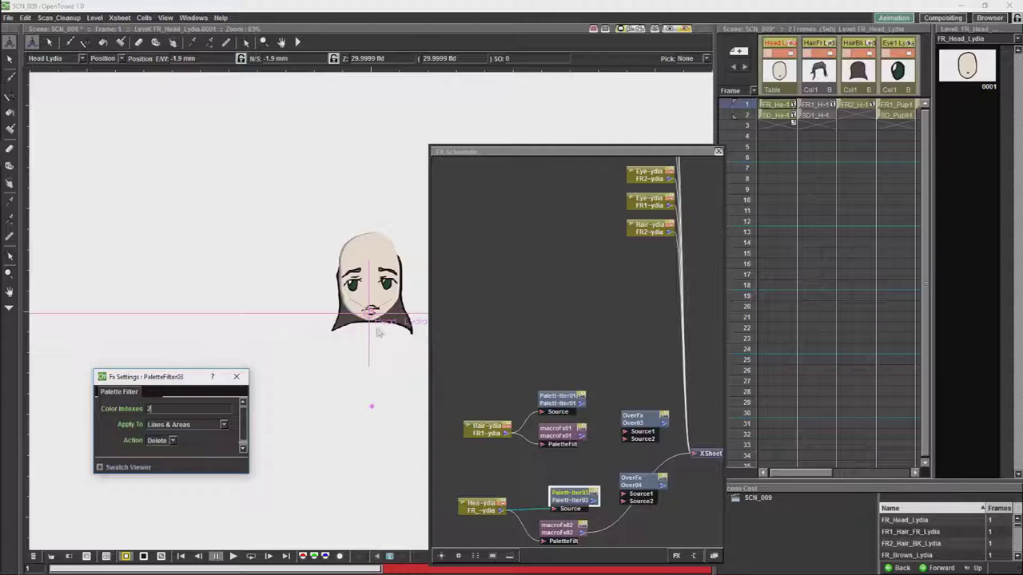
{"action": "left_click", "coordinate": [173, 444]}
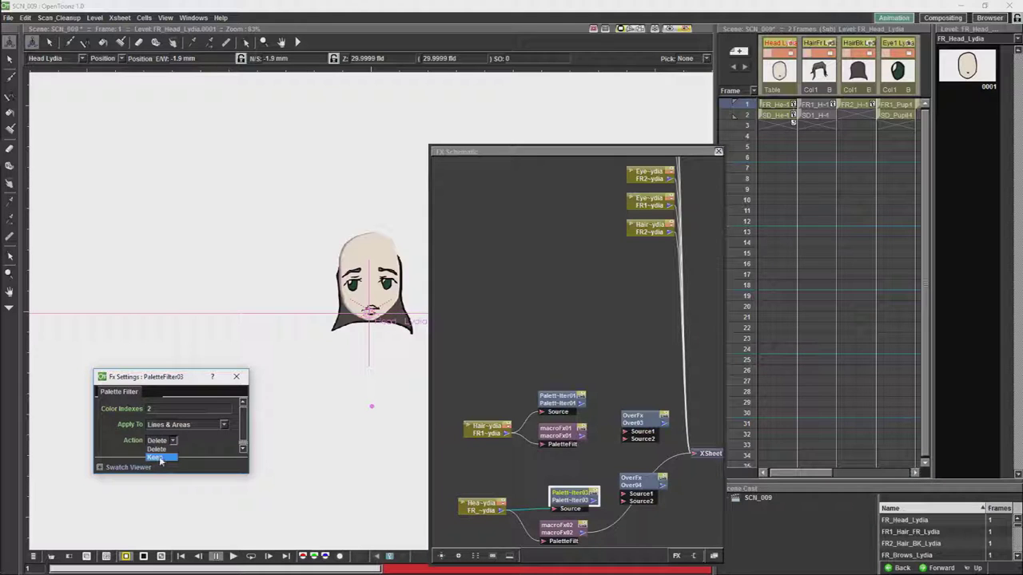
{"action": "left_click", "coordinate": [160, 460]}
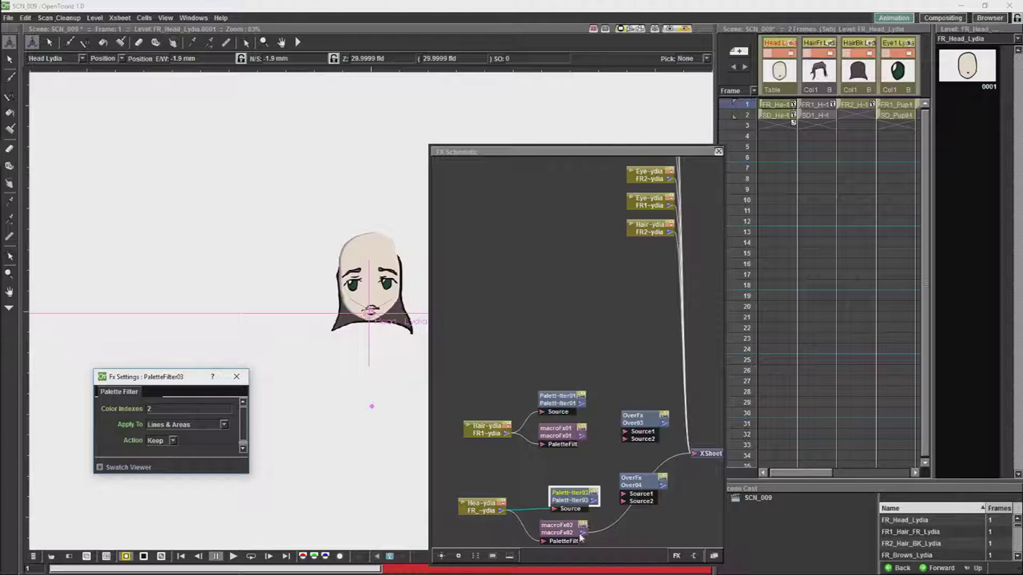
Feed the head's and the hair's palette filter and macro into their own Over nodes as Source1 and Source2, linking both to XSheet
{"action": "left_click_drag", "start_coordinate": [583, 534], "coordinate": [624, 498]}
{"action": "left_click_drag", "start_coordinate": [585, 530], "coordinate": [693, 460]}
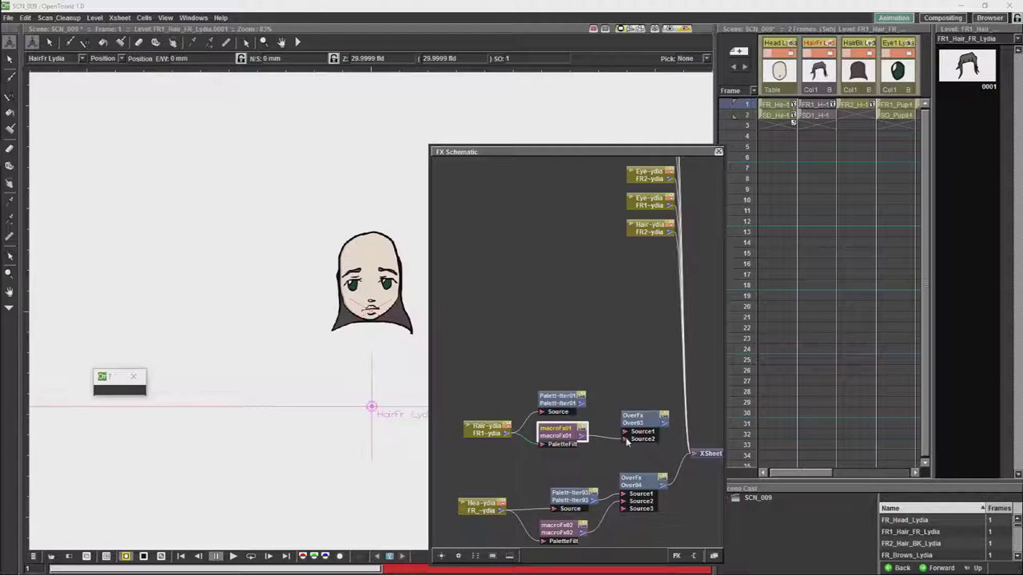
{"action": "left_click", "coordinate": [564, 433]}
{"action": "left_click", "coordinate": [581, 406]}
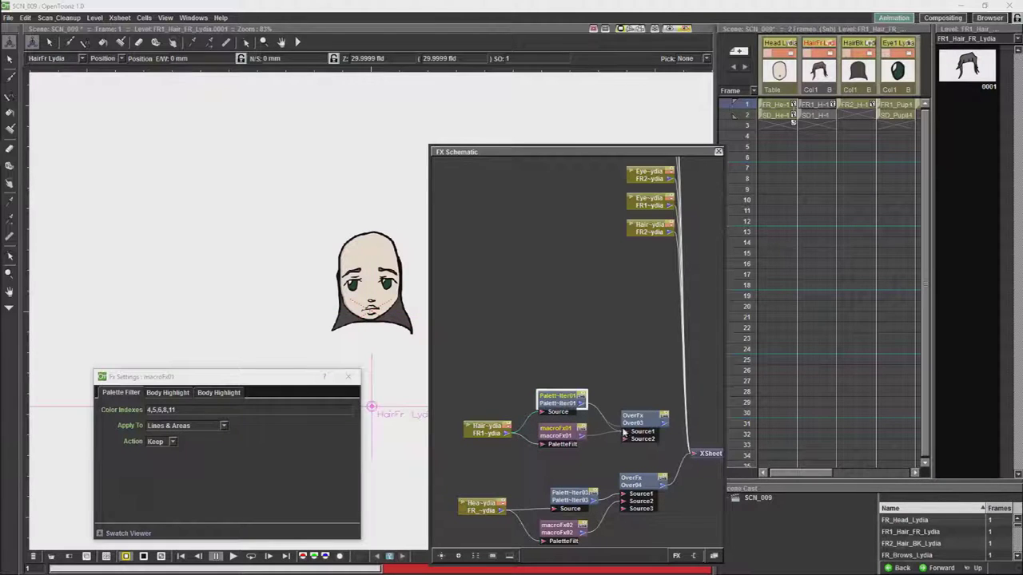
{"action": "left_click", "coordinate": [579, 436]}
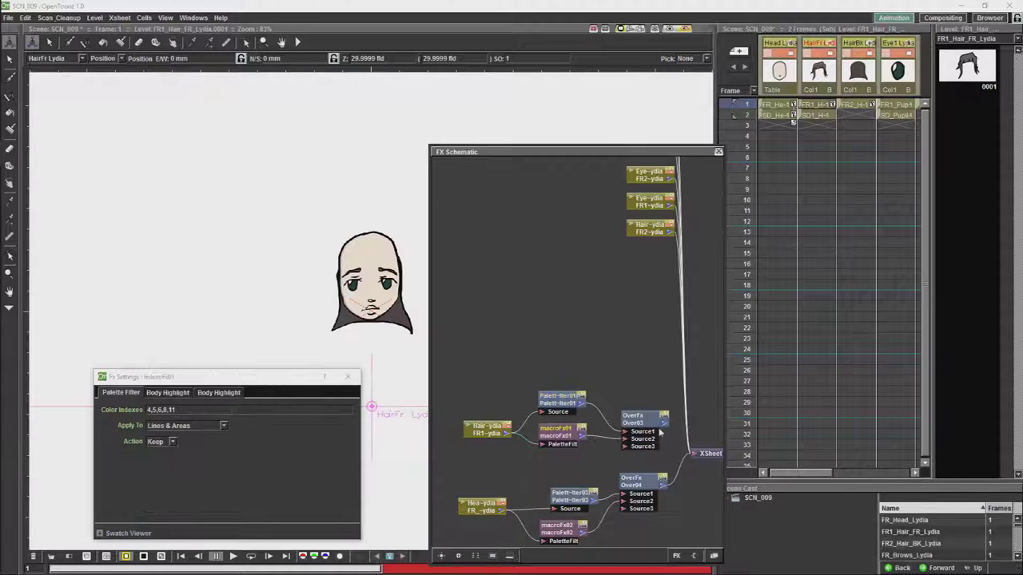
{"action": "left_click", "coordinate": [689, 457]}
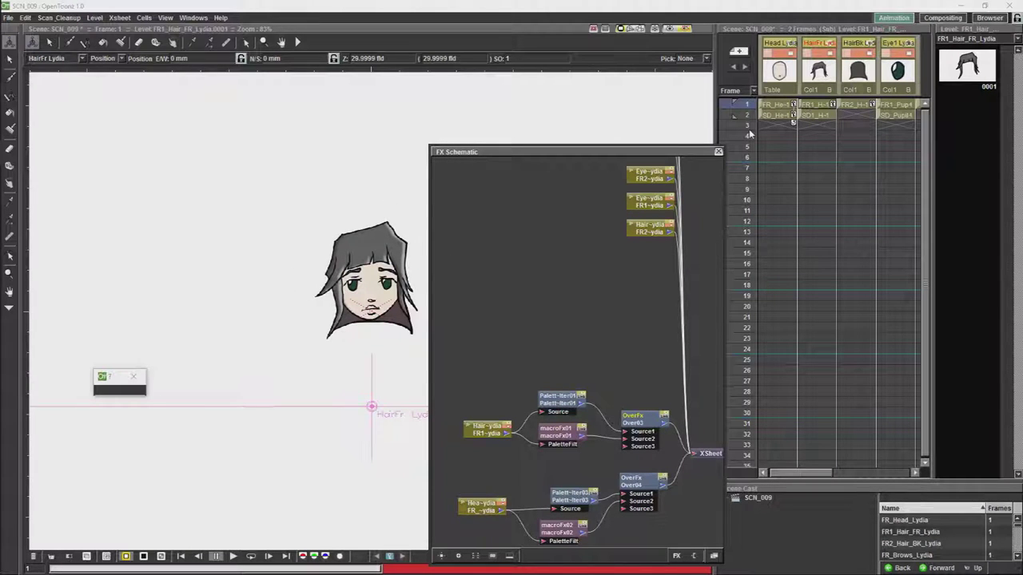
Close the head sub-xsheet and rearrange the FX nodes, placing PaletteFilter01 below the macros and Col13 below the arm nodes
{"action": "right_click", "coordinate": [777, 89]}
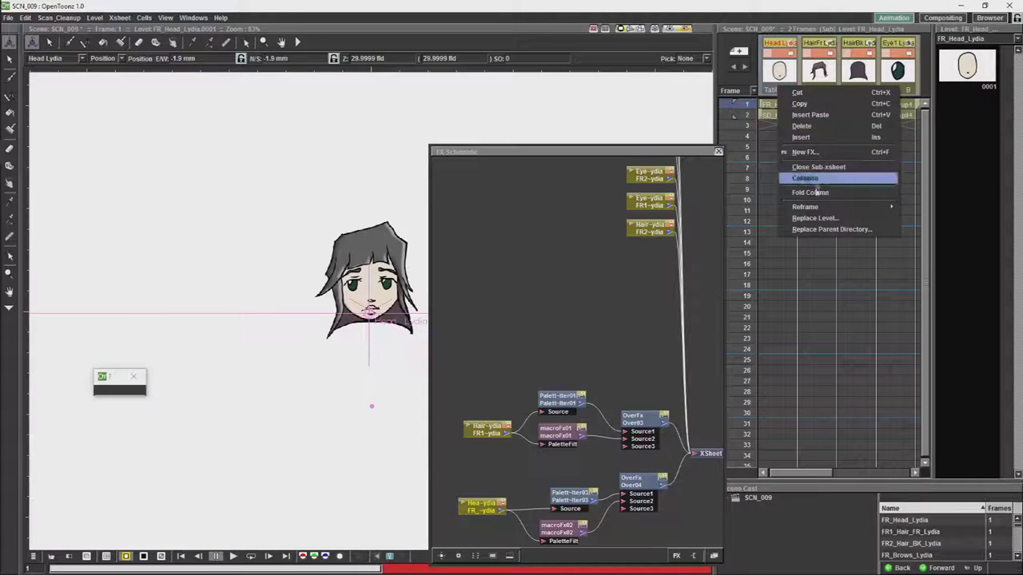
{"action": "left_click", "coordinate": [816, 167]}
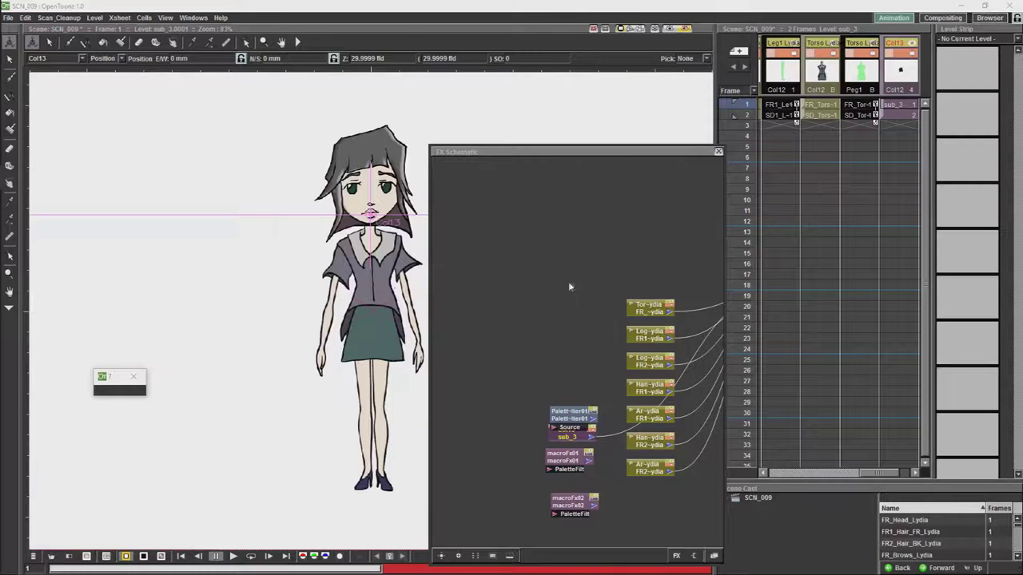
{"action": "left_click_drag", "start_coordinate": [569, 284], "coordinate": [497, 244]}
{"action": "left_click_drag", "start_coordinate": [556, 217], "coordinate": [576, 171]}
{"action": "left_click_drag", "start_coordinate": [570, 223], "coordinate": [635, 206]}
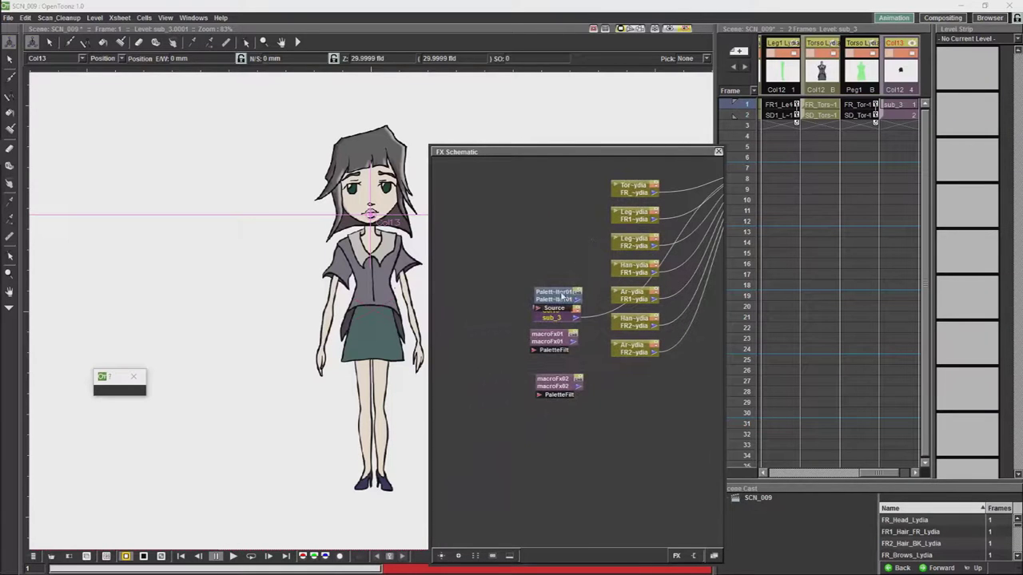
{"action": "left_click_drag", "start_coordinate": [564, 295], "coordinate": [560, 418]}
{"action": "left_click_drag", "start_coordinate": [554, 318], "coordinate": [634, 387]}
{"action": "left_click_drag", "start_coordinate": [573, 274], "coordinate": [533, 332]}
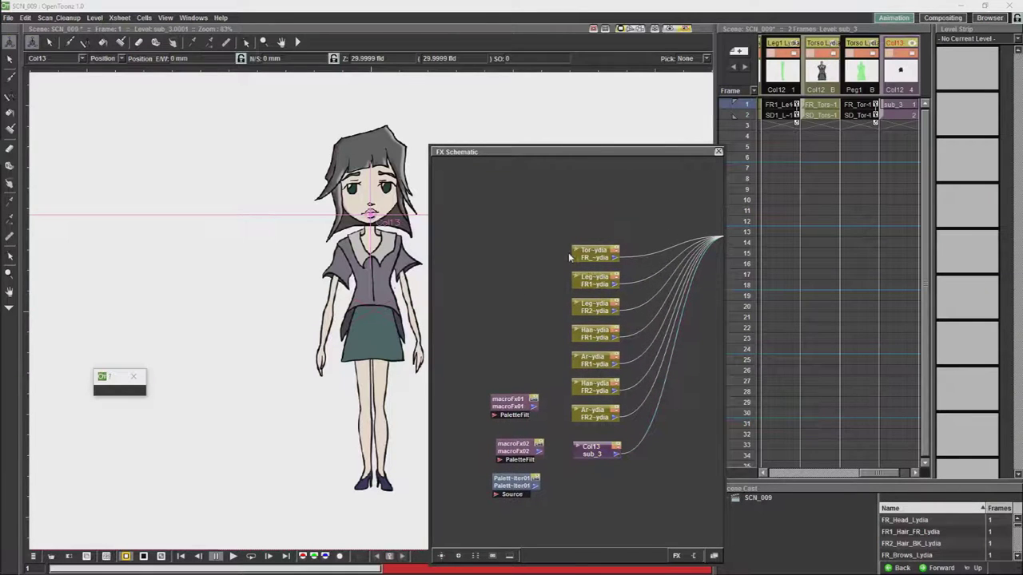
Add a Matte Out effect near the Col13 node in the main FX Schematic
{"action": "right_click", "coordinate": [672, 422]}
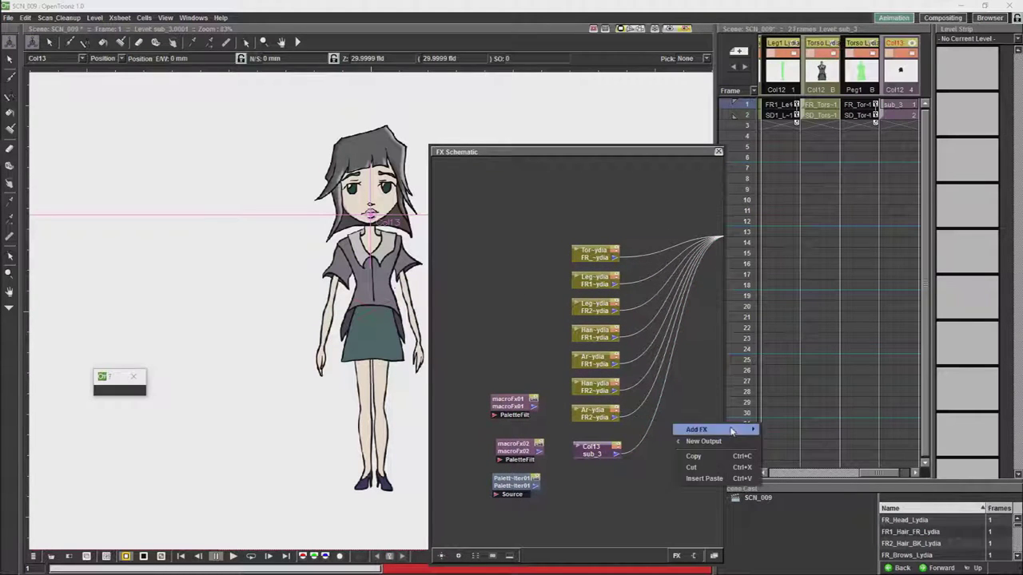
{"action": "mouse_move", "coordinate": [732, 432]}
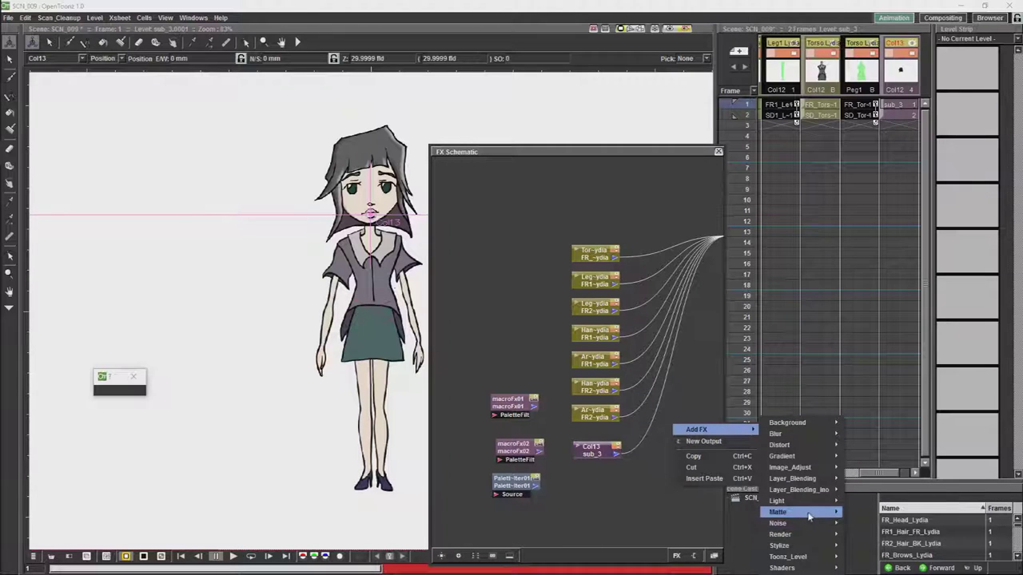
{"action": "mouse_move", "coordinate": [810, 517]}
{"action": "left_click", "coordinate": [865, 546]}
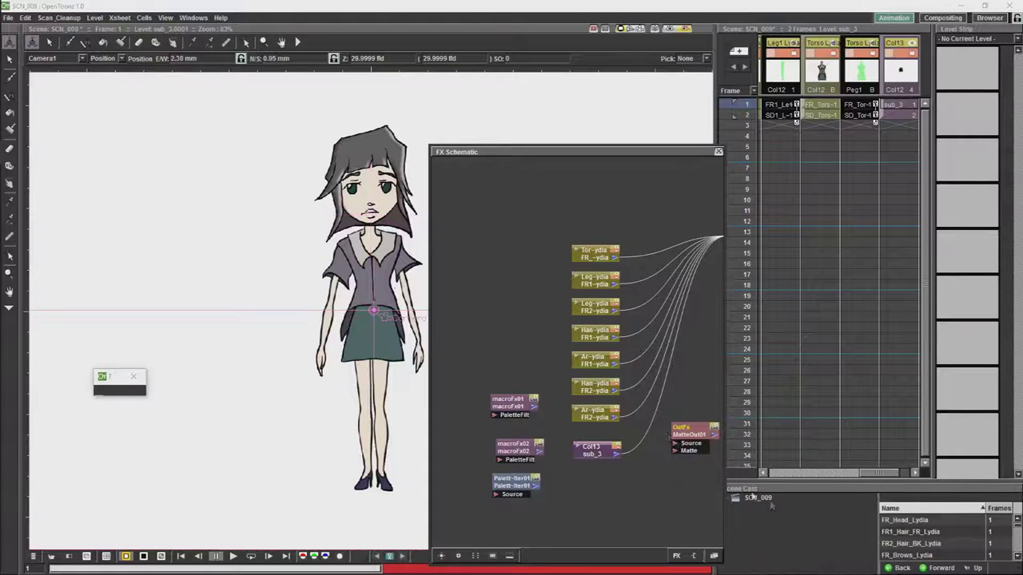
{"action": "left_click_drag", "start_coordinate": [660, 228], "coordinate": [609, 211]}
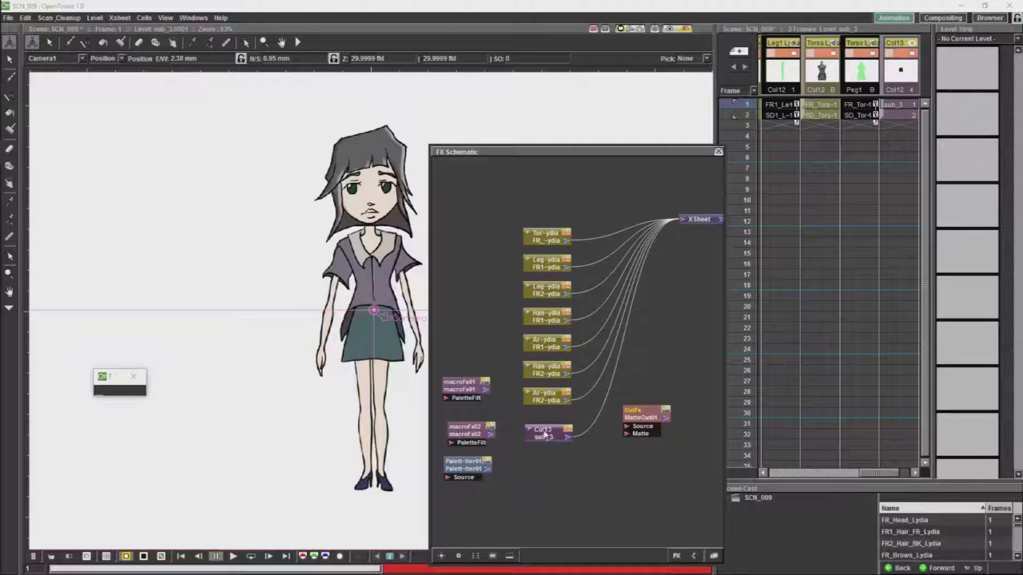
Feed Col13 as Source and the torso as Matte into MatteOut01, and link its output to XSheet
{"action": "left_click_drag", "start_coordinate": [546, 436], "coordinate": [573, 466]}
{"action": "left_click_drag", "start_coordinate": [641, 430], "coordinate": [653, 444]}
{"action": "left_click_drag", "start_coordinate": [546, 245], "coordinate": [576, 440]}
{"action": "left_click", "coordinate": [573, 463]}
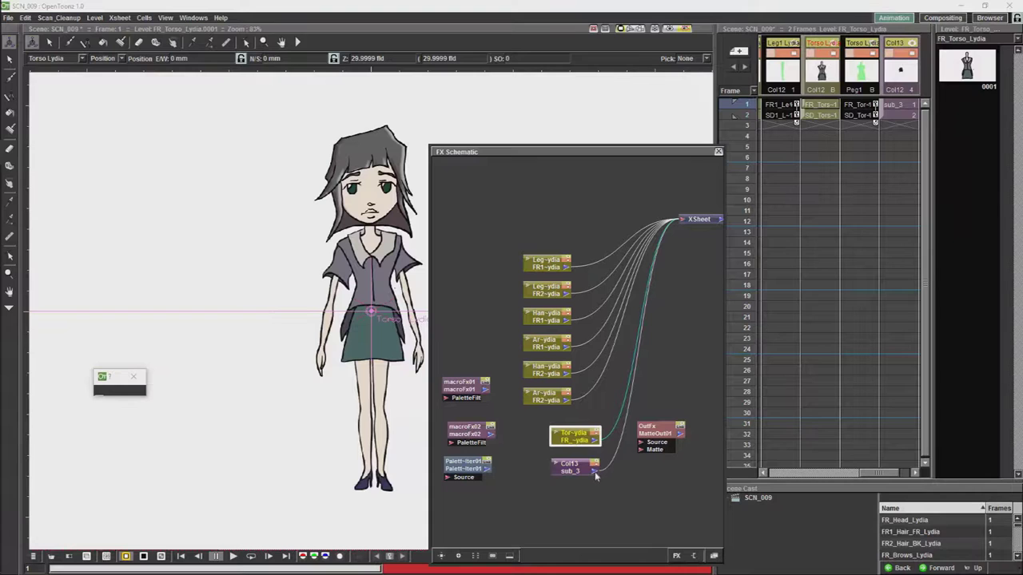
{"action": "left_click_drag", "start_coordinate": [595, 475], "coordinate": [638, 450]}
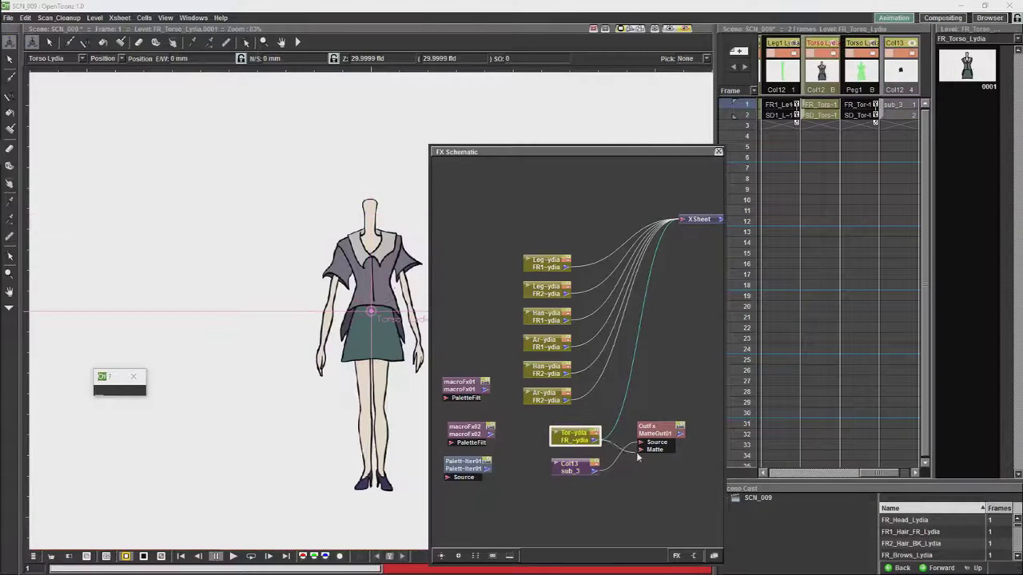
{"action": "left_click_drag", "start_coordinate": [680, 432], "coordinate": [678, 224]}
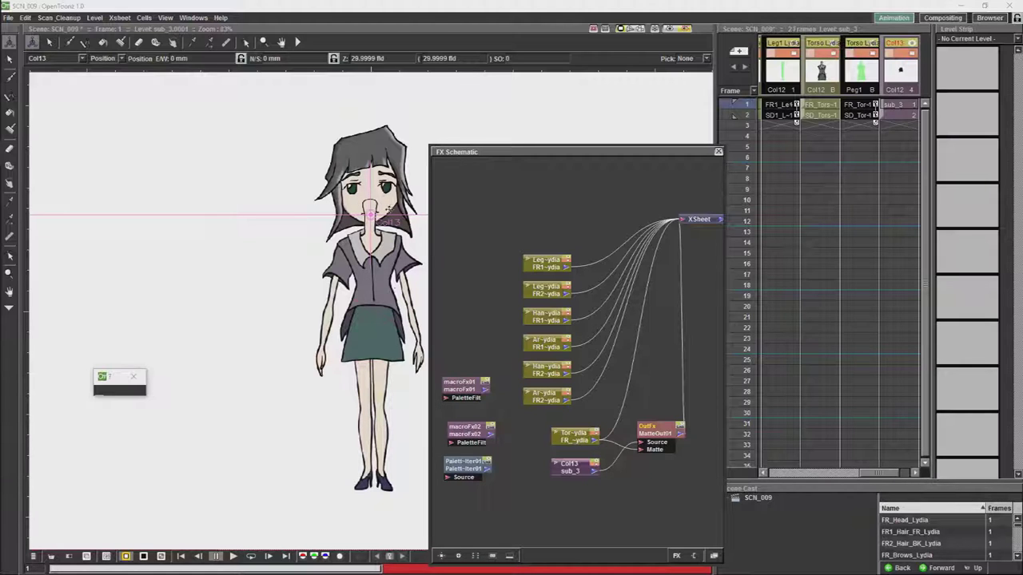
Add a Palette Filter and a second Matte Out effect below MatteOut01 in the FX Schematic
{"action": "right_click", "coordinate": [634, 488]}
{"action": "mouse_move", "coordinate": [719, 497]}
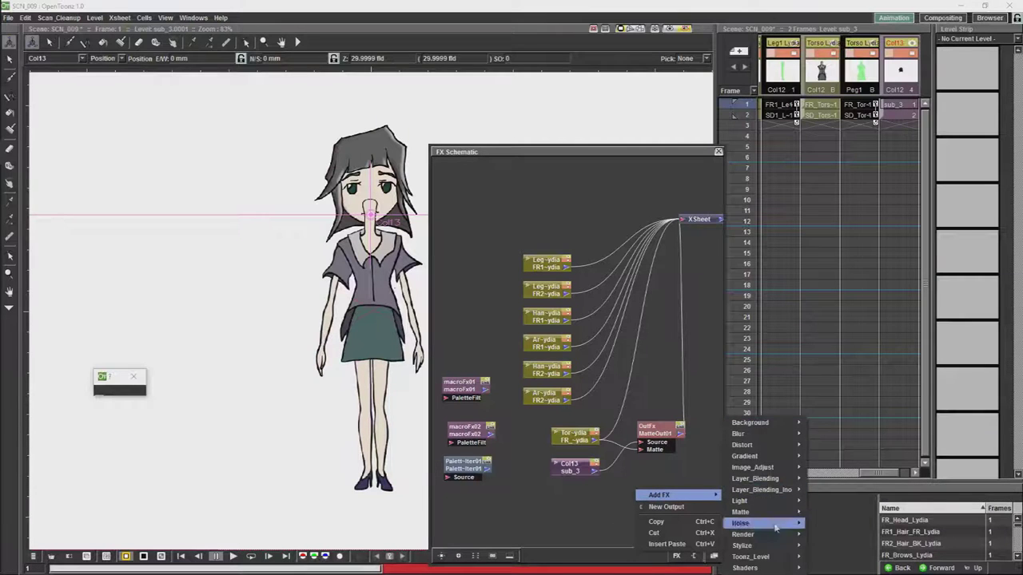
{"action": "mouse_move", "coordinate": [767, 556]}
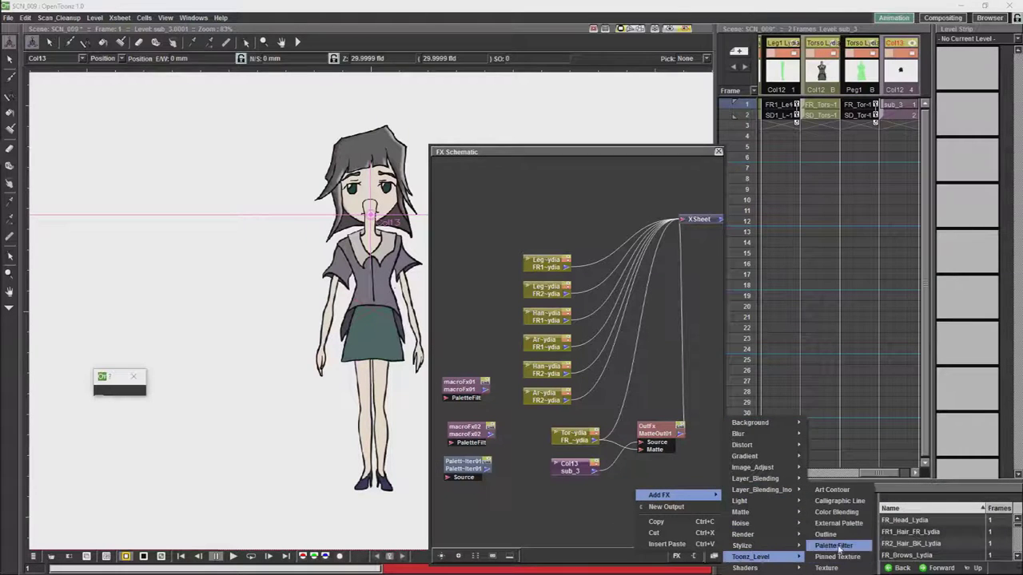
{"action": "left_click", "coordinate": [832, 546]}
{"action": "right_click", "coordinate": [580, 499]}
{"action": "mouse_move", "coordinate": [636, 507]}
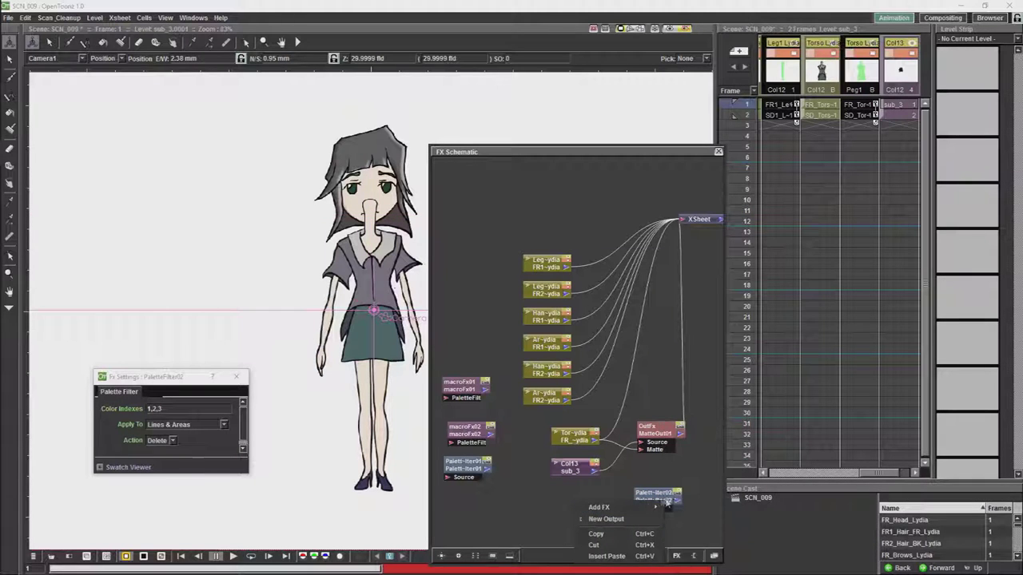
{"action": "mouse_move", "coordinate": [690, 517]}
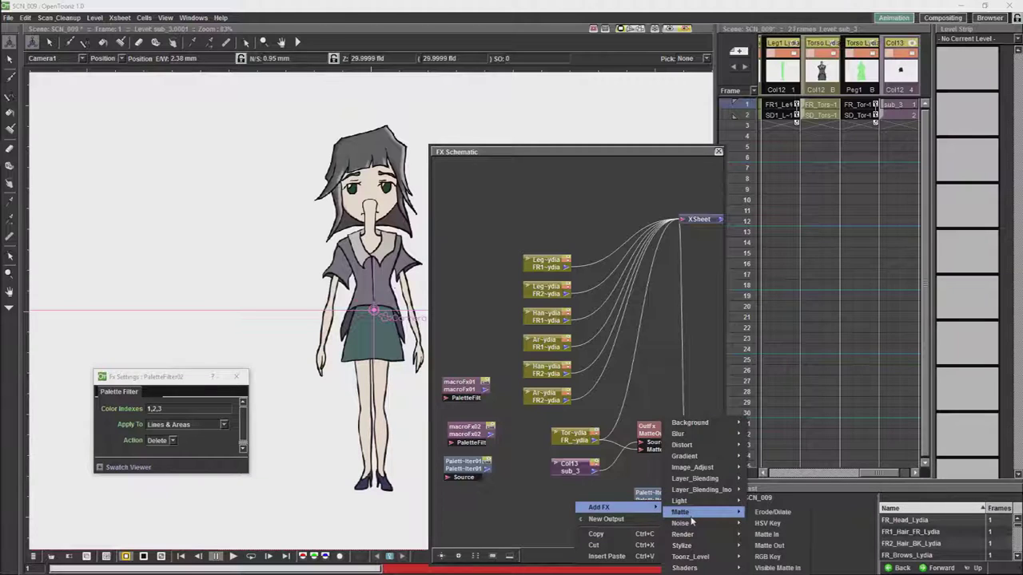
{"action": "left_click", "coordinate": [772, 547]}
Rearrange the matte nodes, placing Col13 beside MatteOut01, the torso well below it, and PaletteFilter02 above MatteOut02
{"action": "mouse_move", "coordinate": [657, 501]}
{"action": "left_mouse_down"}
{"action": "mouse_move", "coordinate": [647, 492]}
{"action": "mouse_move", "coordinate": [608, 507]}
{"action": "mouse_move", "coordinate": [659, 517]}
{"action": "left_mouse_up"}
{"action": "left_click_drag", "start_coordinate": [575, 471], "coordinate": [553, 500]}
{"action": "left_click_drag", "start_coordinate": [574, 439], "coordinate": [534, 538]}
{"action": "left_click_drag", "start_coordinate": [548, 498], "coordinate": [560, 446]}
{"action": "left_click_drag", "start_coordinate": [579, 491], "coordinate": [561, 471]}
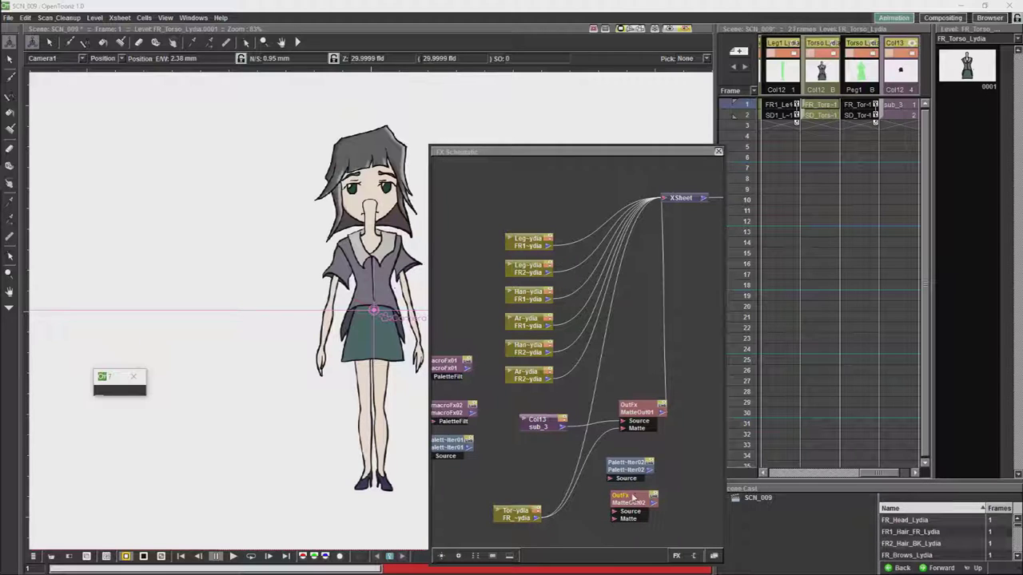
{"action": "left_click_drag", "start_coordinate": [632, 497], "coordinate": [603, 502]}
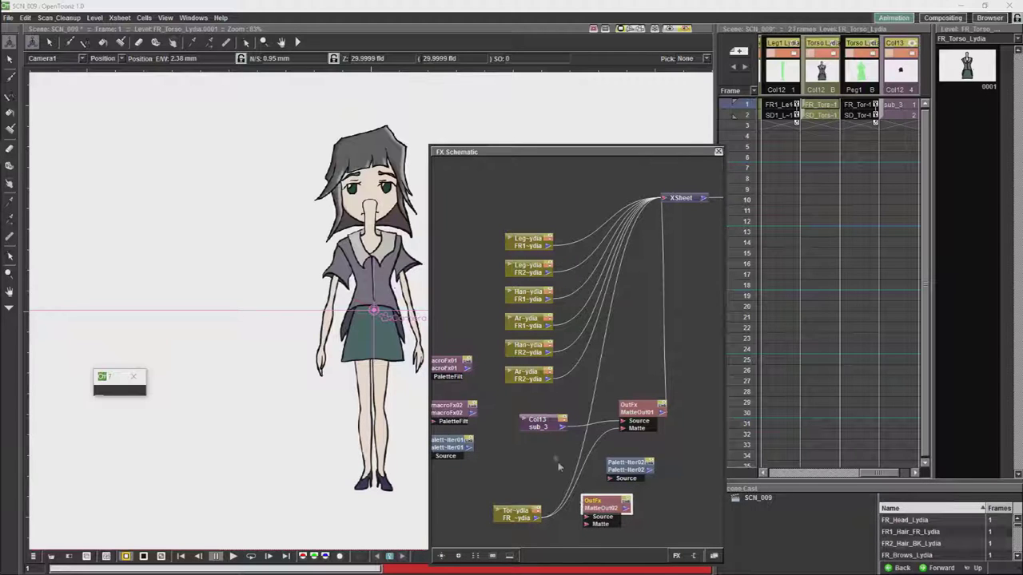
{"action": "left_click_drag", "start_coordinate": [630, 464], "coordinate": [636, 463]}
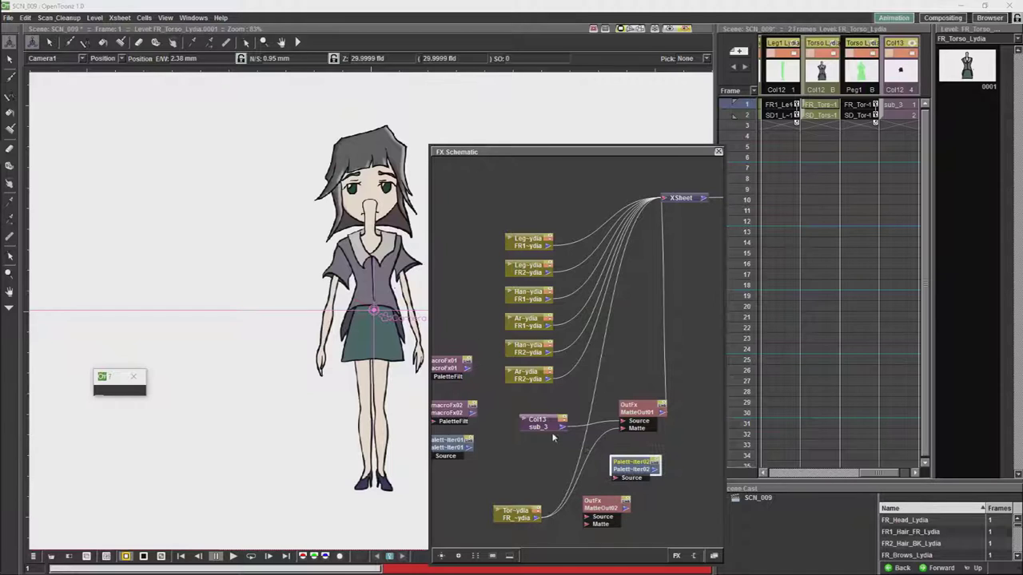
Route Col13 through PaletteFilter02 into MatteOut02's Matte input, and feed the torso into its Source input
{"action": "left_click", "coordinate": [544, 429]}
{"action": "left_click_drag", "start_coordinate": [542, 429], "coordinate": [614, 516]}
{"action": "left_click_drag", "start_coordinate": [636, 505], "coordinate": [640, 505]}
{"action": "left_click_drag", "start_coordinate": [537, 517], "coordinate": [654, 503]}
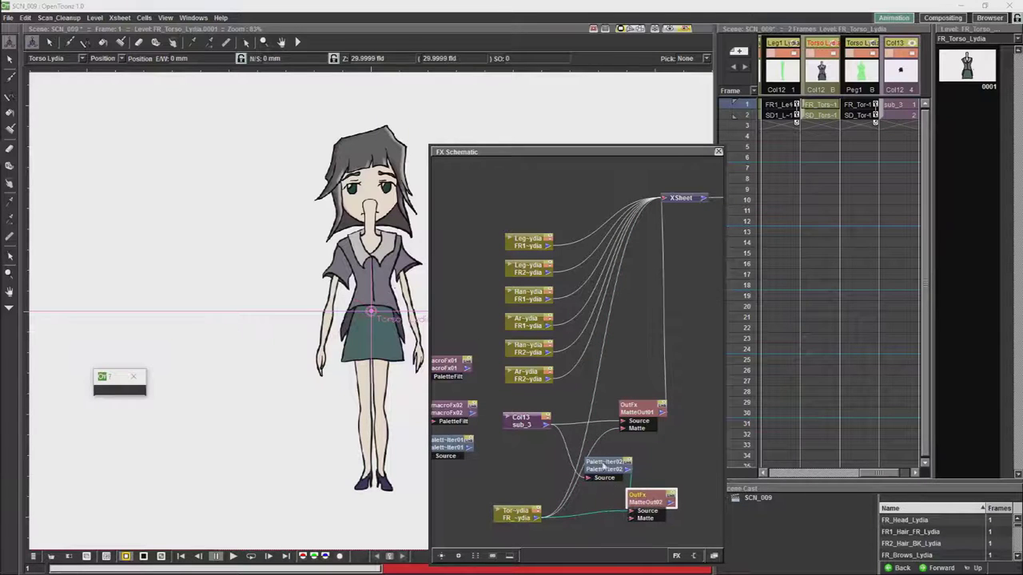
{"action": "left_click_drag", "start_coordinate": [605, 466], "coordinate": [579, 475]}
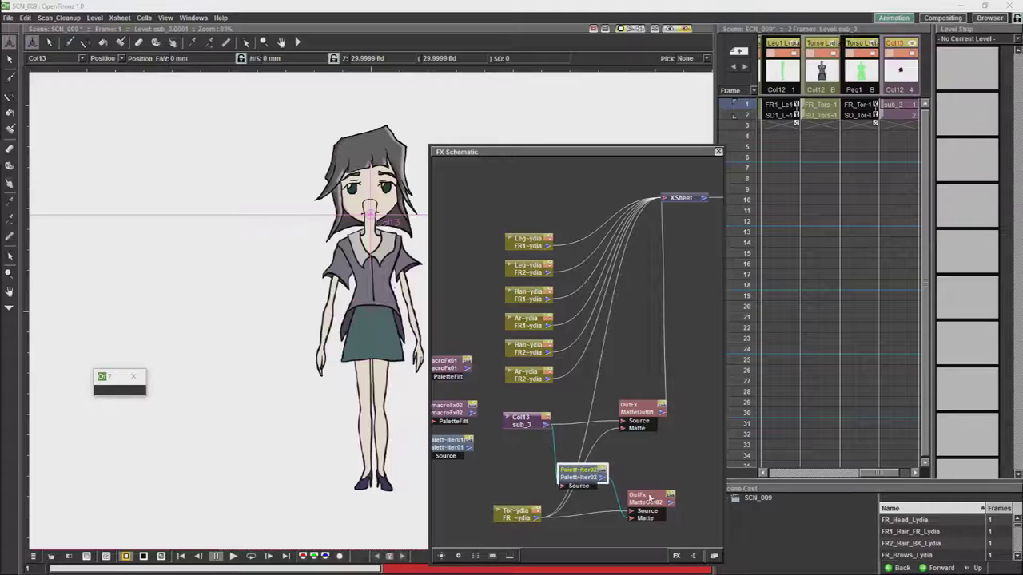
{"action": "left_click_drag", "start_coordinate": [653, 497], "coordinate": [649, 497]}
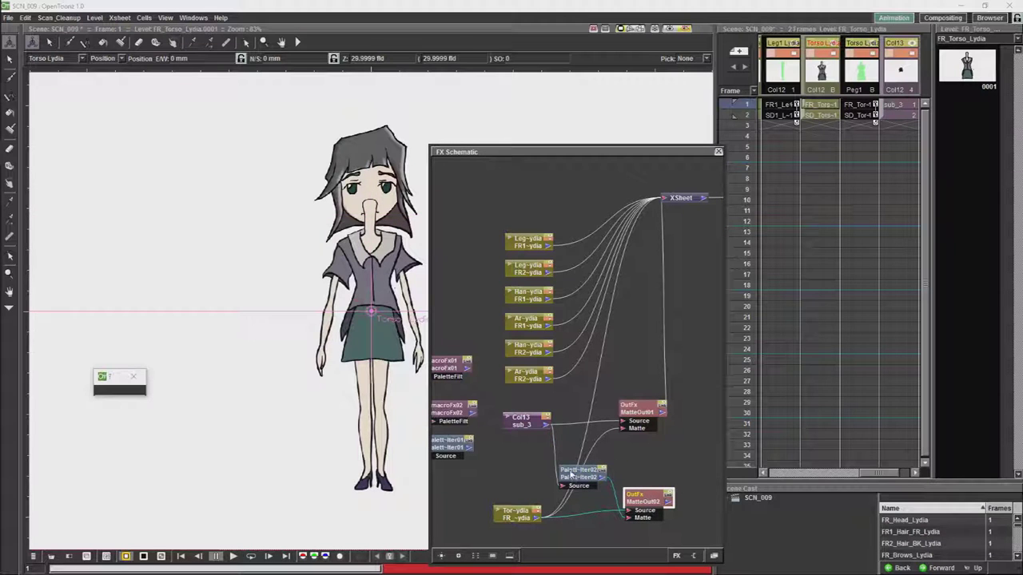
Set PaletteFilter02's color indexes to 2,3,4 and feed MatteOut02 into MatteOut01's Matte input
{"action": "double_click", "coordinate": [572, 473]}
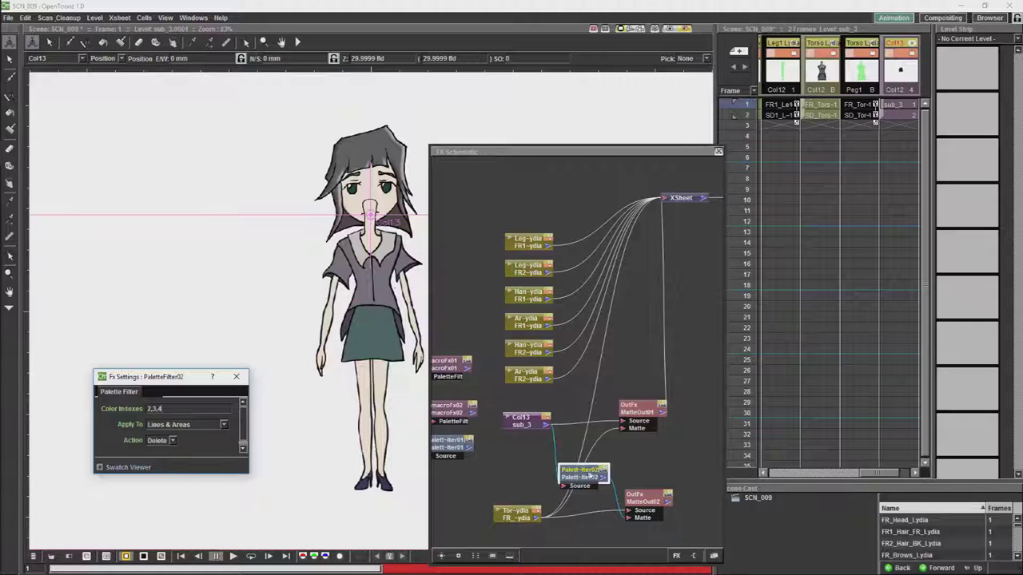
{"action": "left_click_drag", "start_coordinate": [586, 471], "coordinate": [563, 480]}
{"action": "left_click_drag", "start_coordinate": [665, 503], "coordinate": [623, 433]}
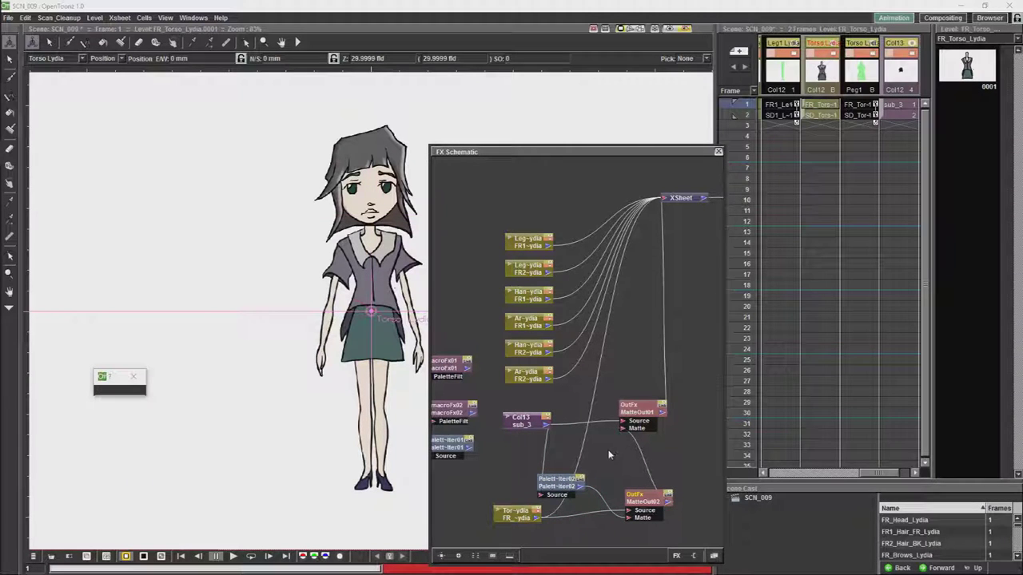
Space out the torso, Col13, PaletteFilter02 and MatteOut02 nodes so their links are easy to follow
{"action": "left_click_drag", "start_coordinate": [643, 497], "coordinate": [626, 497]}
{"action": "left_click_drag", "start_coordinate": [529, 518], "coordinate": [517, 530]}
{"action": "left_click_drag", "start_coordinate": [563, 494], "coordinate": [587, 477]}
{"action": "left_click_drag", "start_coordinate": [518, 529], "coordinate": [524, 512]}
{"action": "left_click", "coordinate": [536, 424]}
{"action": "left_click_drag", "start_coordinate": [535, 424], "coordinate": [519, 422]}
{"action": "left_click", "coordinate": [653, 482]}
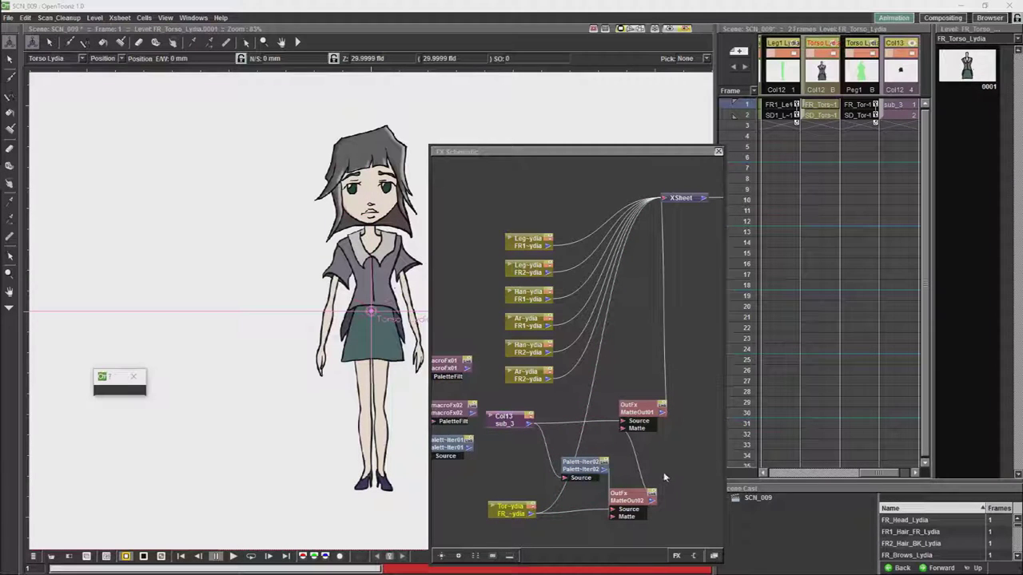
Set PaletteFilter02's action to Keep, preview the filter in the Swatch Viewer and close its settings
{"action": "left_click", "coordinate": [587, 465]}
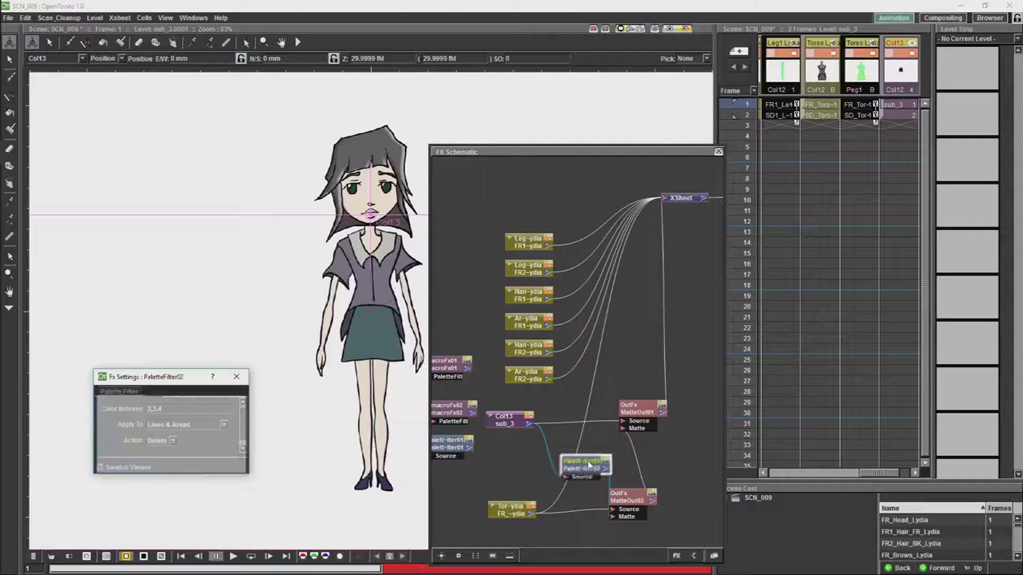
{"action": "left_click", "coordinate": [171, 443]}
{"action": "left_click", "coordinate": [158, 459]}
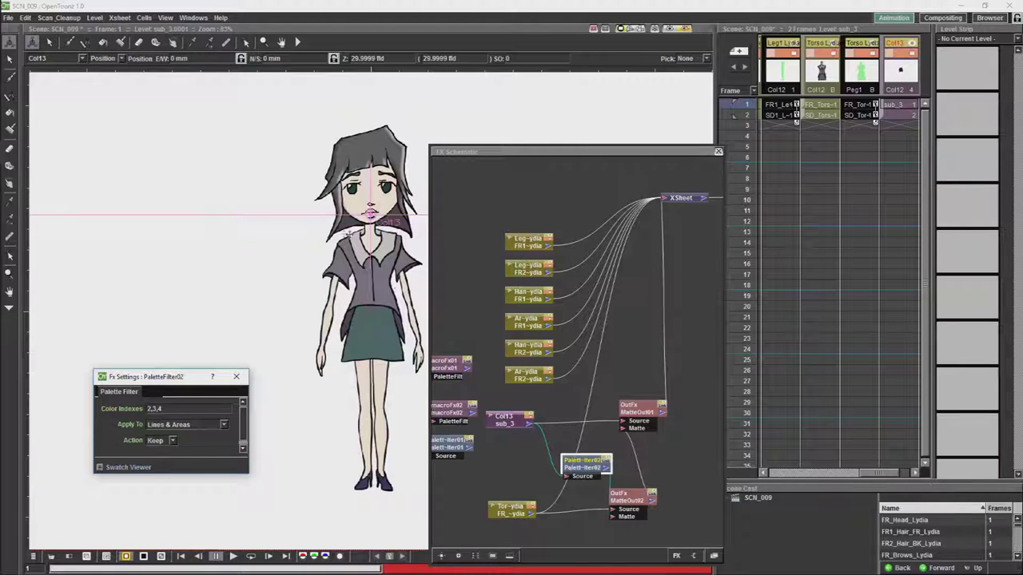
{"action": "left_click", "coordinate": [100, 468]}
{"action": "left_click_drag", "start_coordinate": [171, 382], "coordinate": [176, 304]}
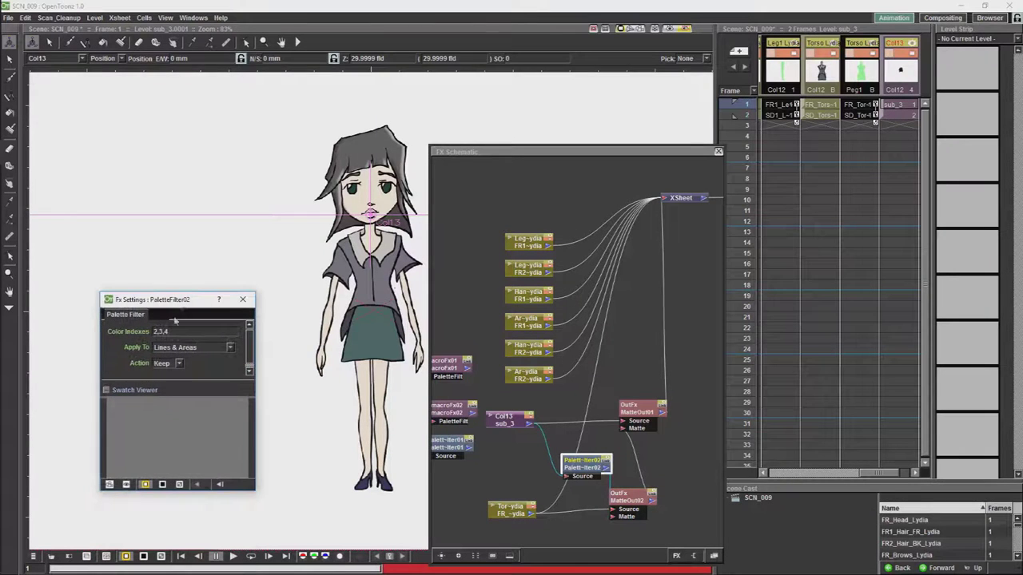
{"action": "left_click", "coordinate": [127, 486]}
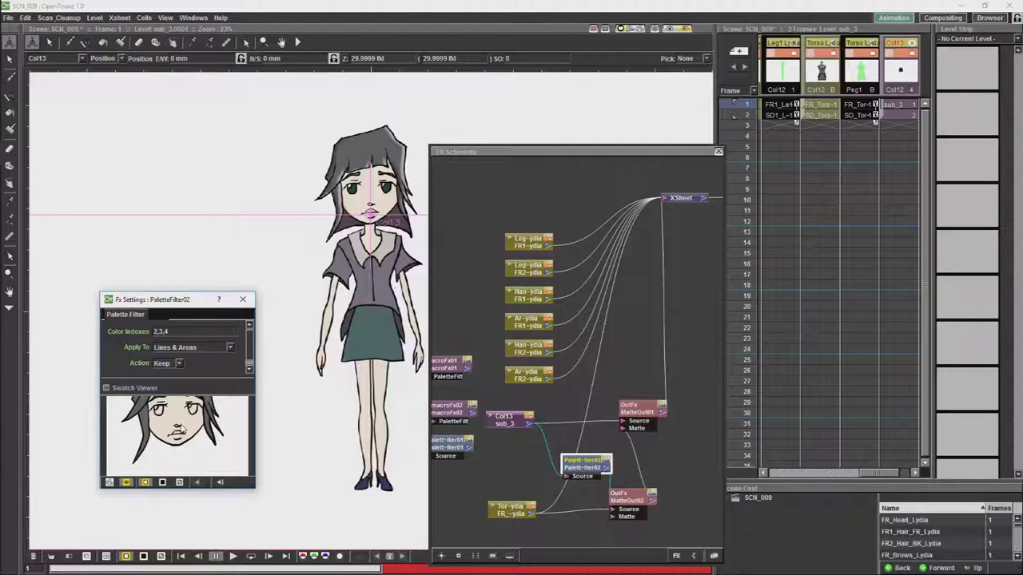
{"action": "left_click", "coordinate": [244, 300]}
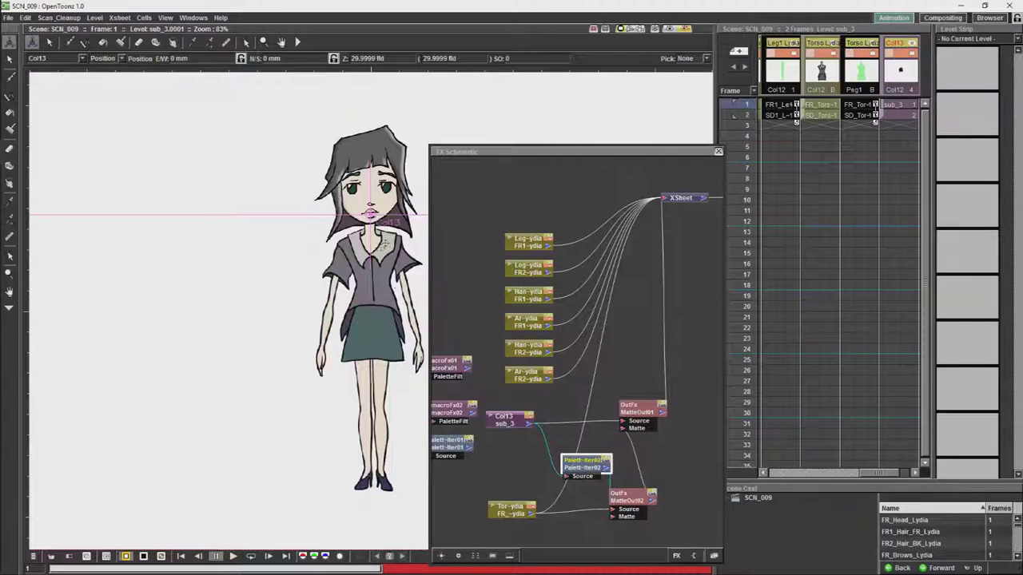
Turn off the viewer preview and add an Over layer blending effect near the torso node
{"action": "left_click", "coordinate": [686, 30]}
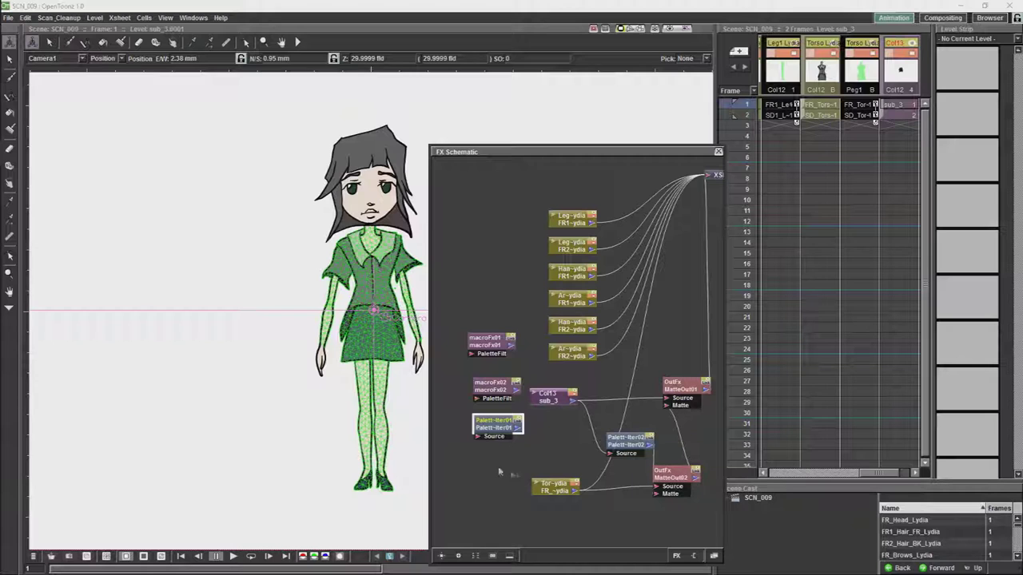
{"action": "right_click", "coordinate": [498, 463]}
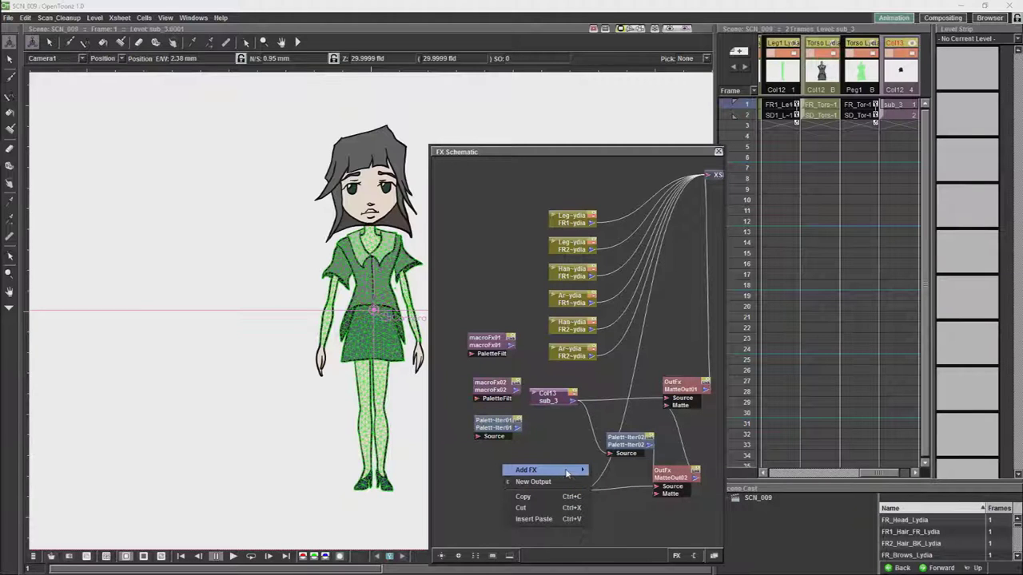
{"action": "mouse_move", "coordinate": [574, 474]}
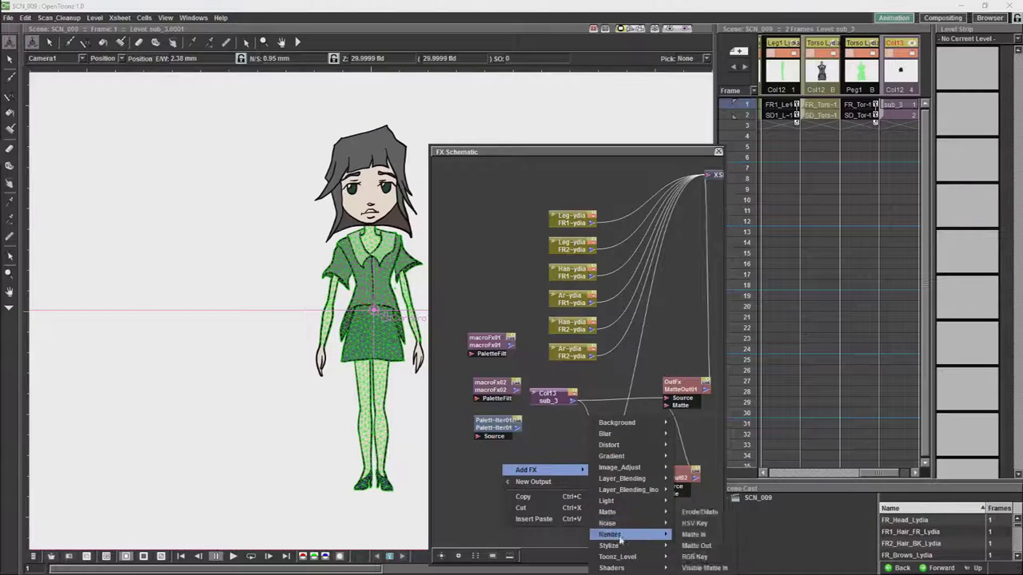
{"action": "mouse_move", "coordinate": [651, 482]}
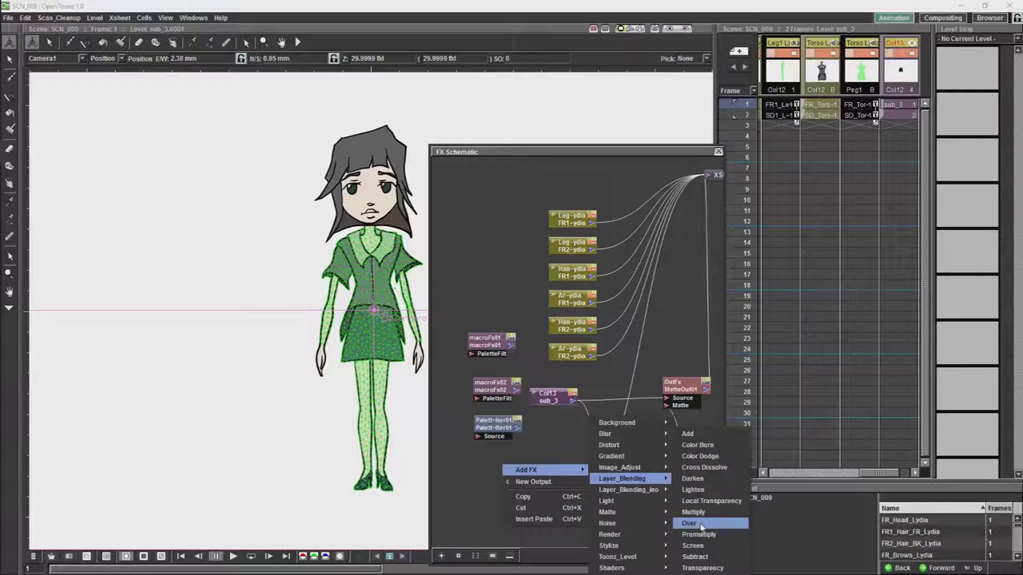
{"action": "left_click", "coordinate": [702, 524]}
Feed the torso through PaletteFilter01 into Over01's Source1 and through macroFx02 into its Source2
{"action": "left_click_drag", "start_coordinate": [555, 497], "coordinate": [570, 474]}
{"action": "left_click_drag", "start_coordinate": [494, 430], "coordinate": [555, 479]}
{"action": "left_click", "coordinate": [477, 511]}
{"action": "left_click_drag", "start_coordinate": [489, 400], "coordinate": [495, 487]}
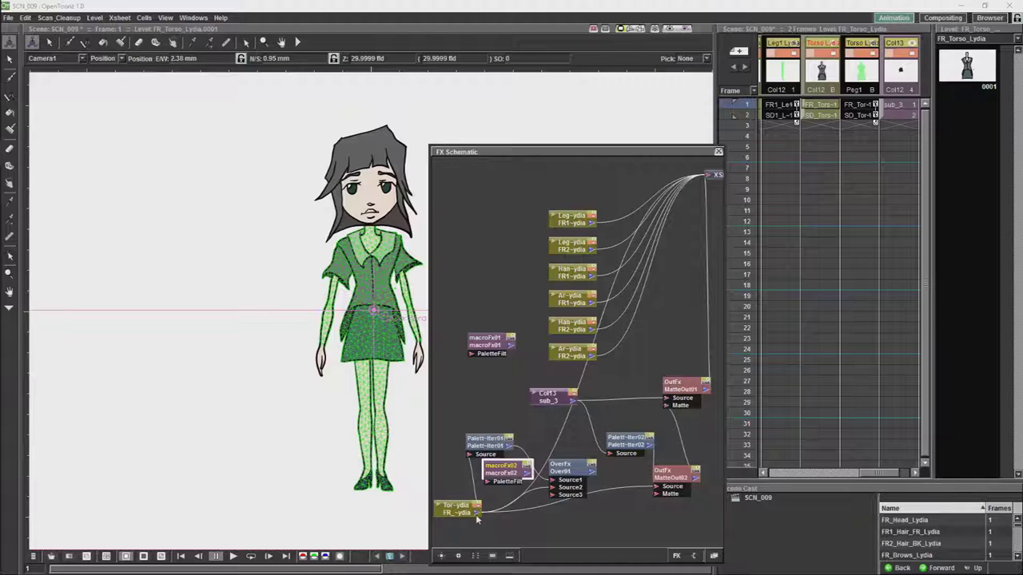
{"action": "left_click_drag", "start_coordinate": [476, 513], "coordinate": [552, 488]}
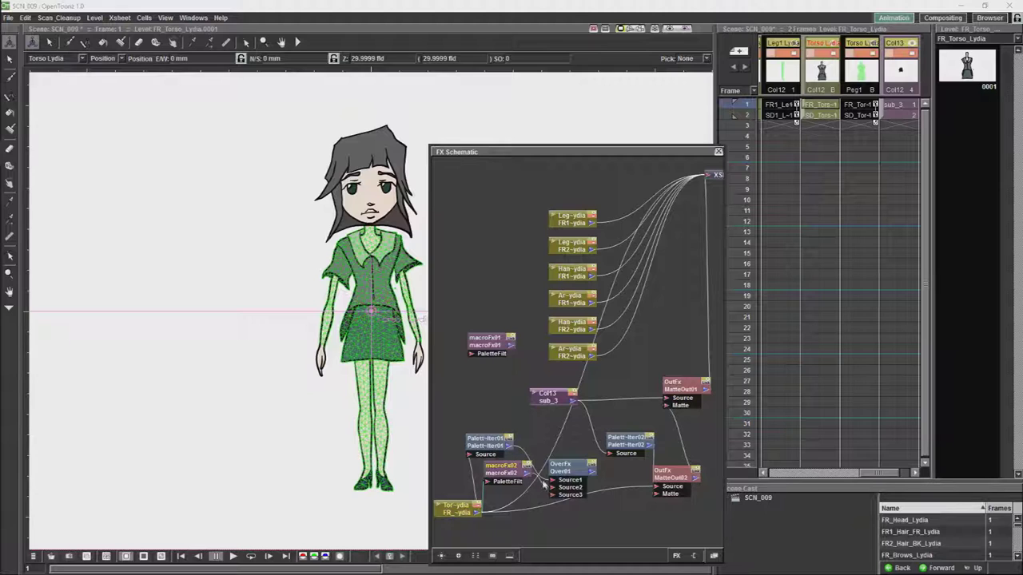
Turn the viewer preview back on, move Over01 beside Col13 and link it to XSheet in place of the torso
{"action": "left_click", "coordinate": [686, 28]}
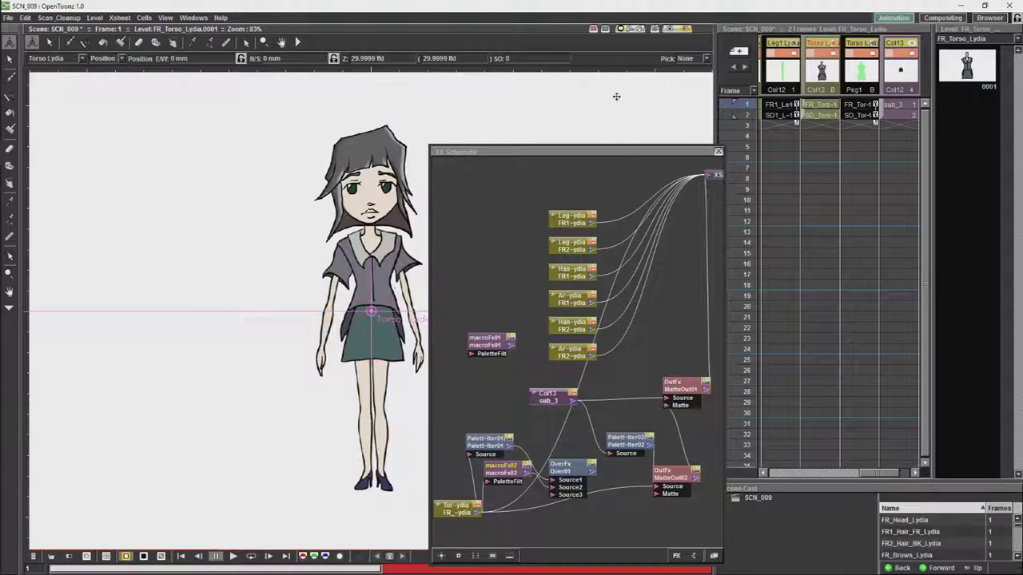
{"action": "left_click_drag", "start_coordinate": [573, 473], "coordinate": [595, 405]}
{"action": "left_click_drag", "start_coordinate": [660, 308], "coordinate": [625, 329]}
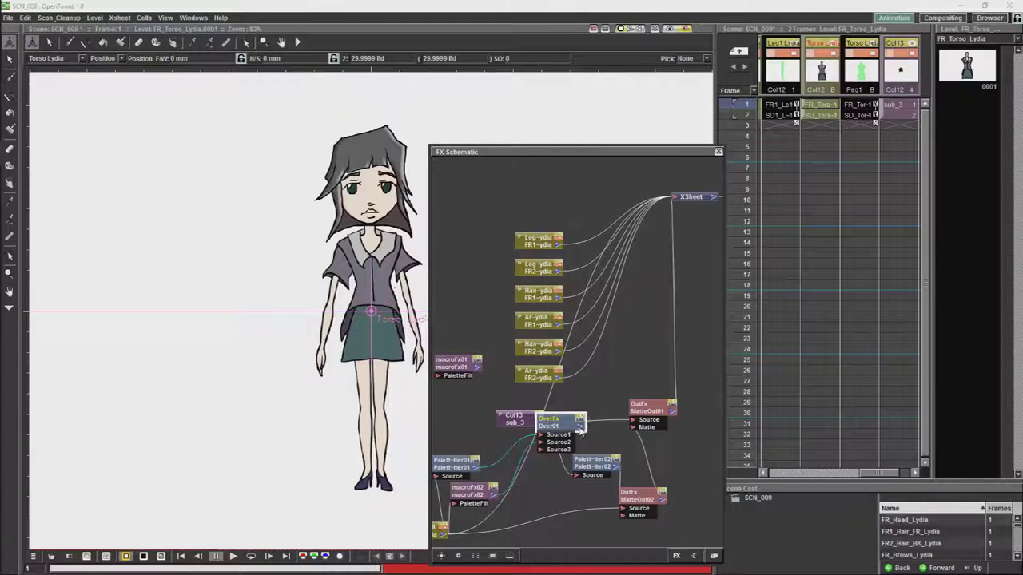
{"action": "left_click_drag", "start_coordinate": [582, 427], "coordinate": [664, 202]}
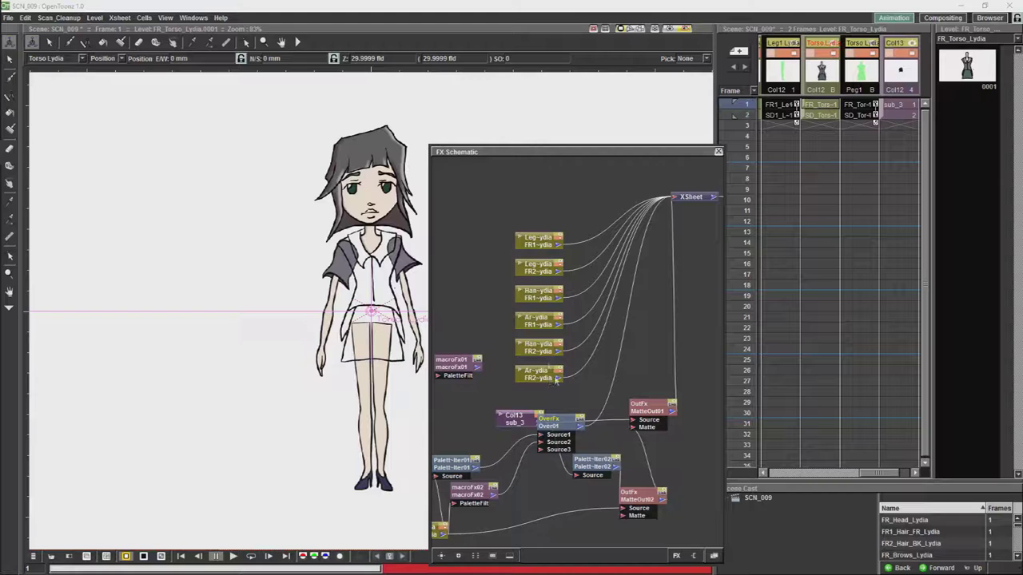
Replace macroFx02 with macroFx01 between the torso and Over01's Source2, and disconnect macroFx02 completely
{"action": "left_click_drag", "start_coordinate": [586, 378], "coordinate": [646, 339]}
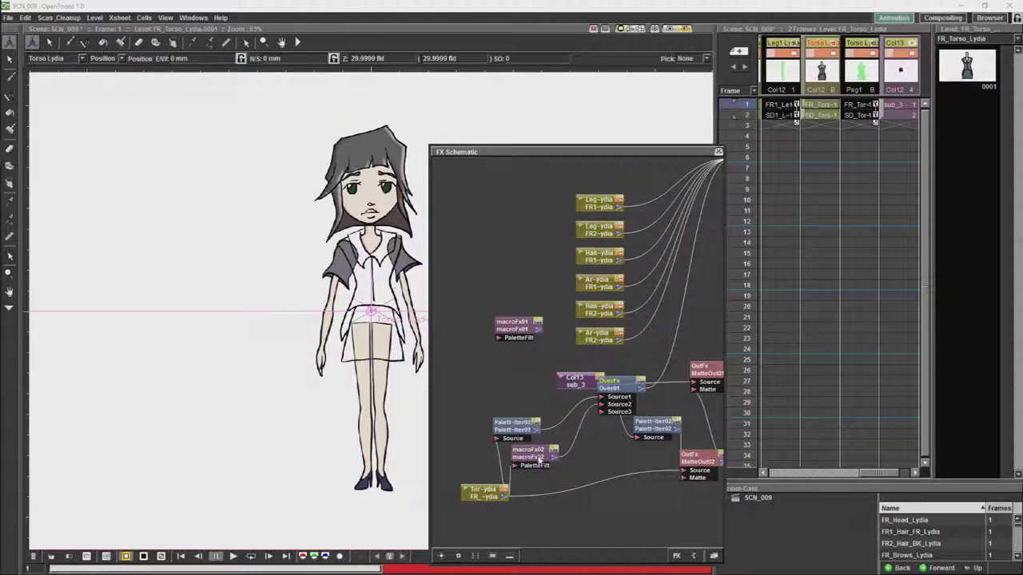
{"action": "left_click_drag", "start_coordinate": [540, 454], "coordinate": [562, 464]}
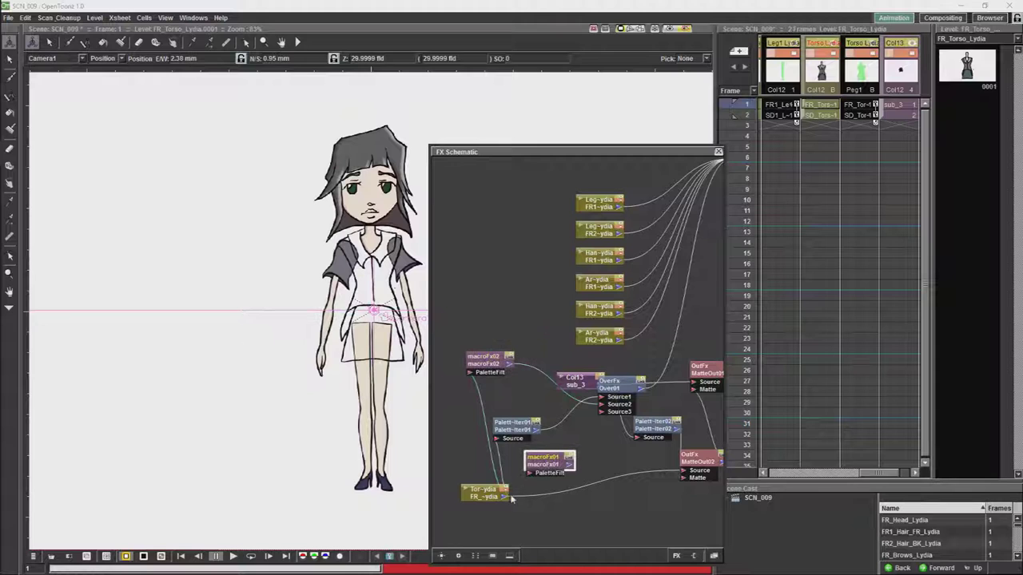
{"action": "left_click_drag", "start_coordinate": [506, 497], "coordinate": [530, 474]}
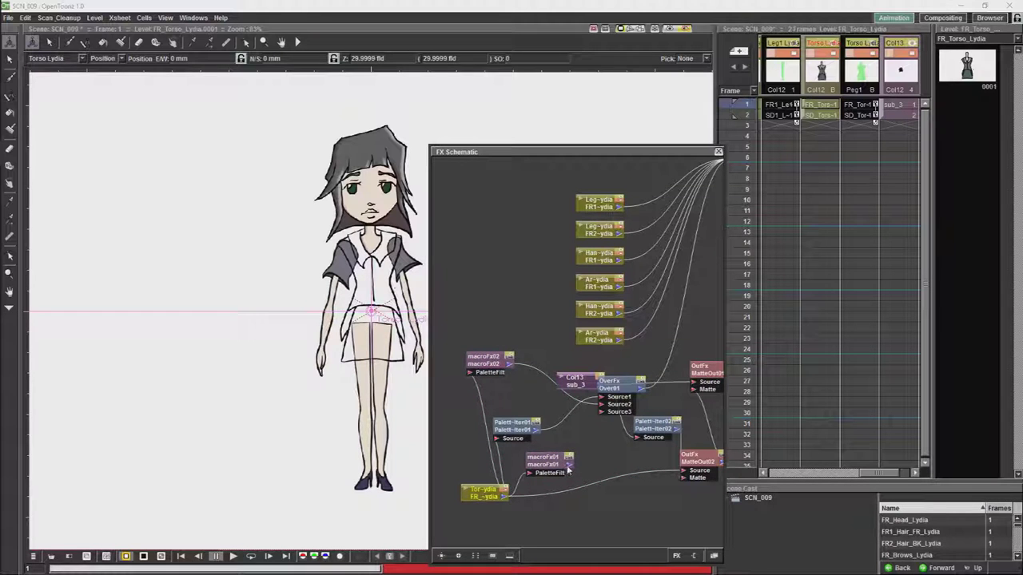
{"action": "left_click", "coordinate": [503, 367]}
{"action": "left_click_drag", "start_coordinate": [496, 370], "coordinate": [507, 352]}
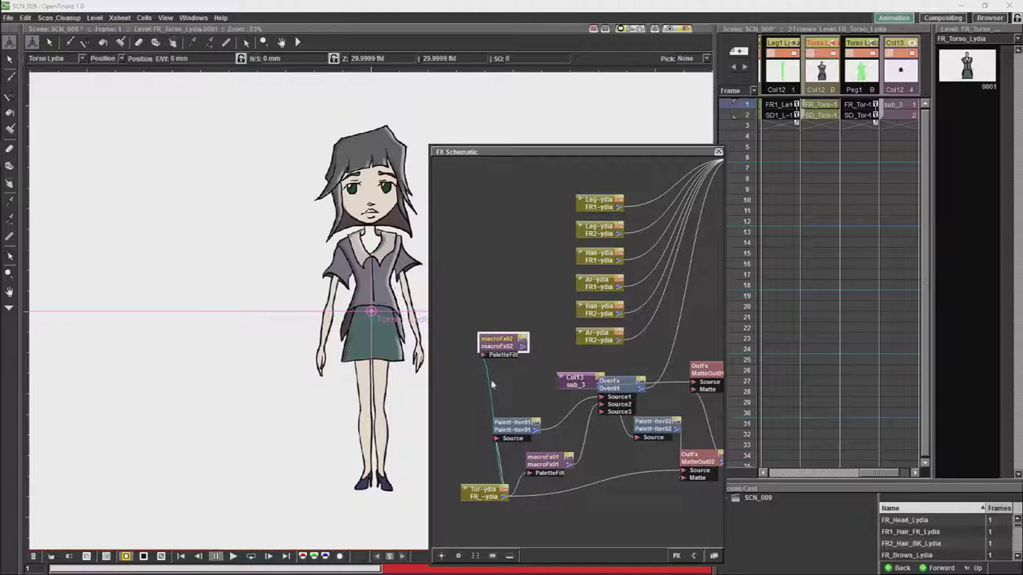
{"action": "left_click", "coordinate": [493, 378]}
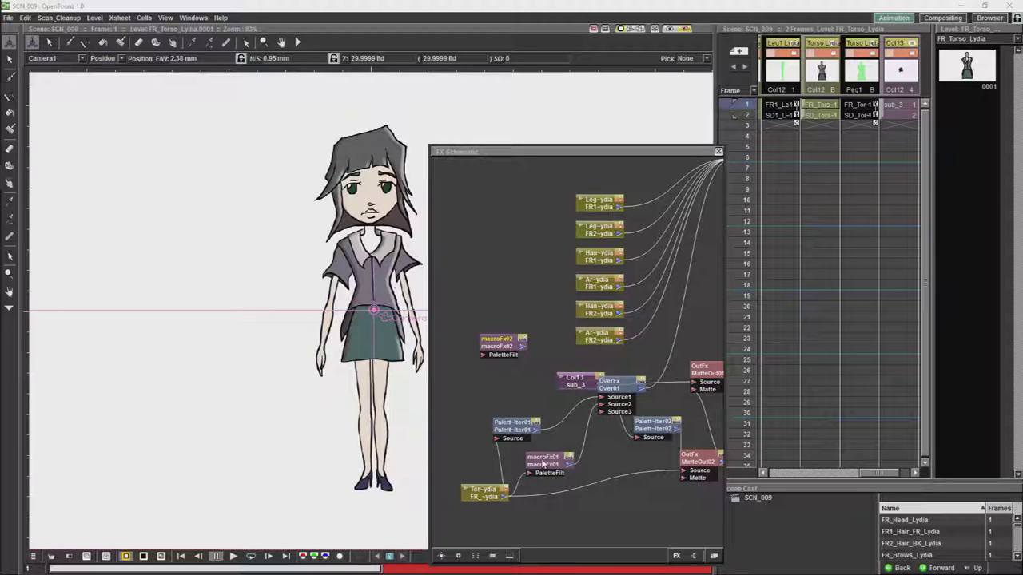
Set the Palette Filter colour indexes of macroFx01 to 3,4,5,6,8,11
{"action": "double_click", "coordinate": [543, 463]}
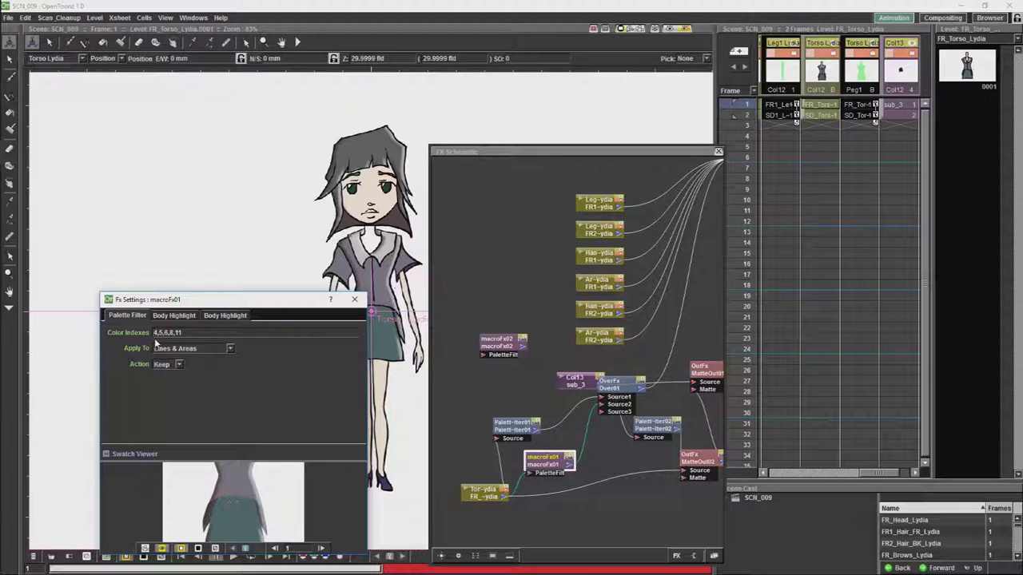
{"action": "type", "text": "3,"}
{"action": "key", "text": "Return"}
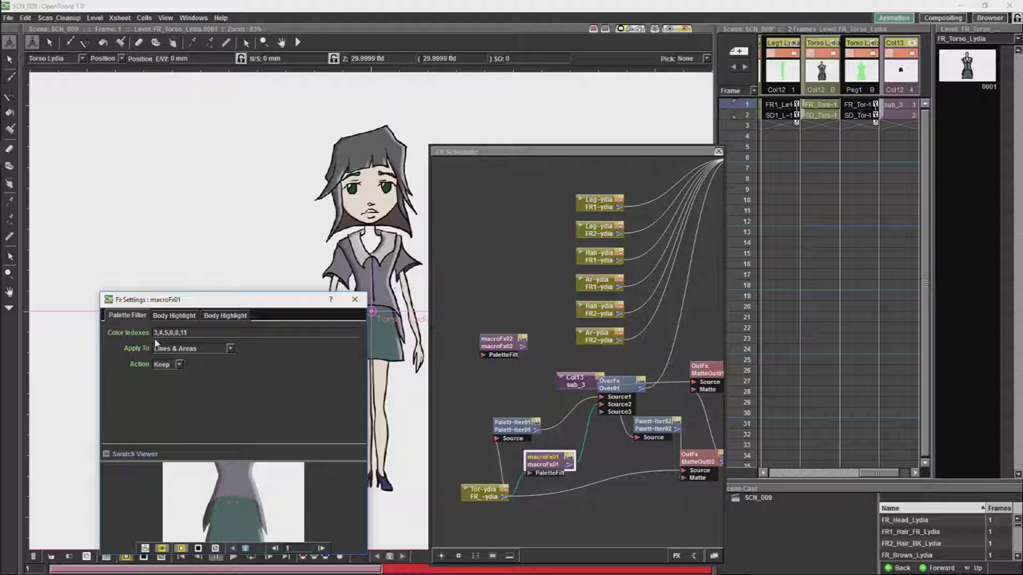
{"action": "left_click", "coordinate": [354, 298]}
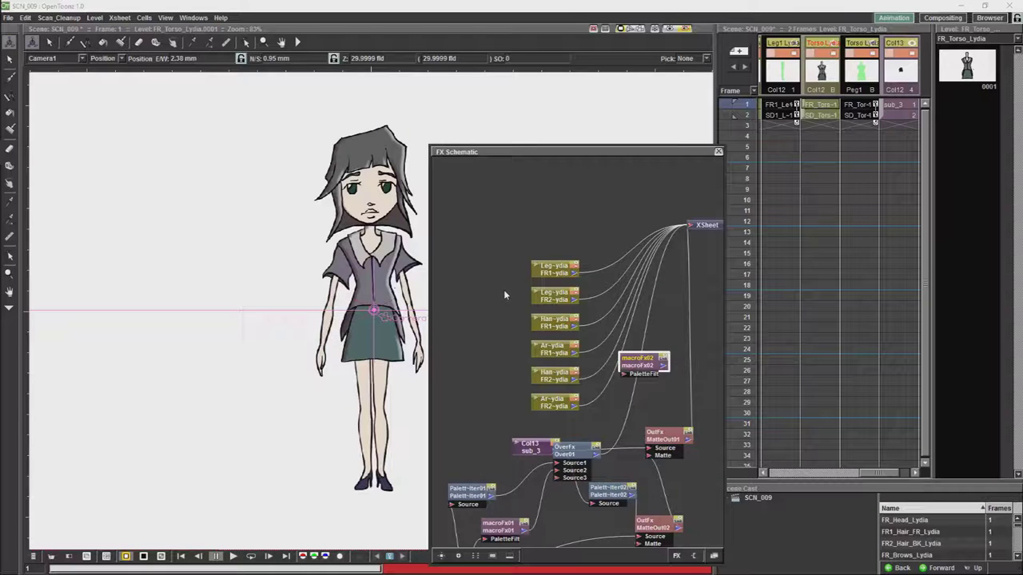
Separate the FR1 and FR2 leg nodes from the other limbs and move macroFx02 between the FR1 leg and XSheet
{"action": "left_click_drag", "start_coordinate": [504, 296], "coordinate": [498, 331]}
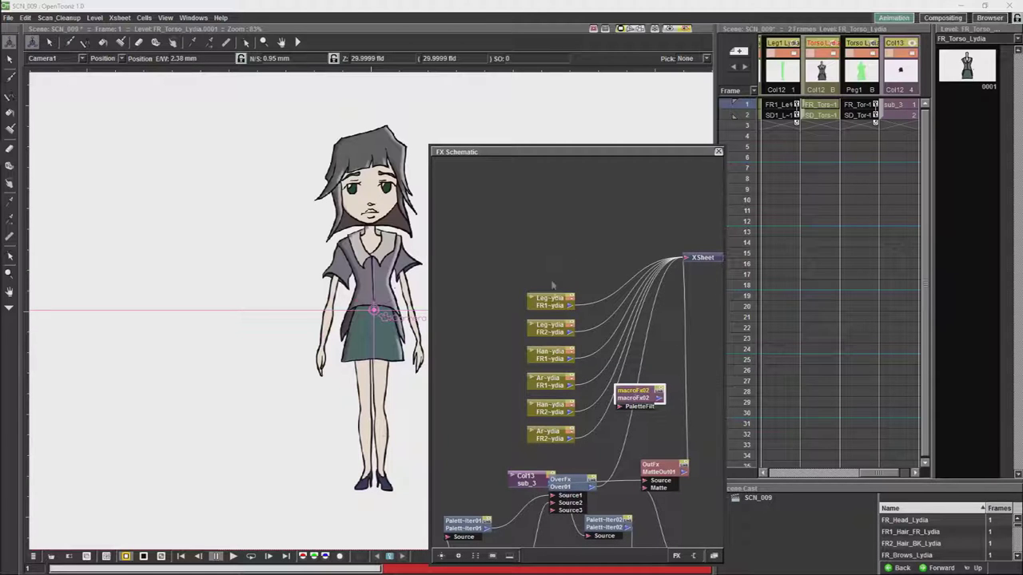
{"action": "left_click_drag", "start_coordinate": [550, 304], "coordinate": [528, 233]}
{"action": "left_click_drag", "start_coordinate": [550, 321], "coordinate": [484, 277]}
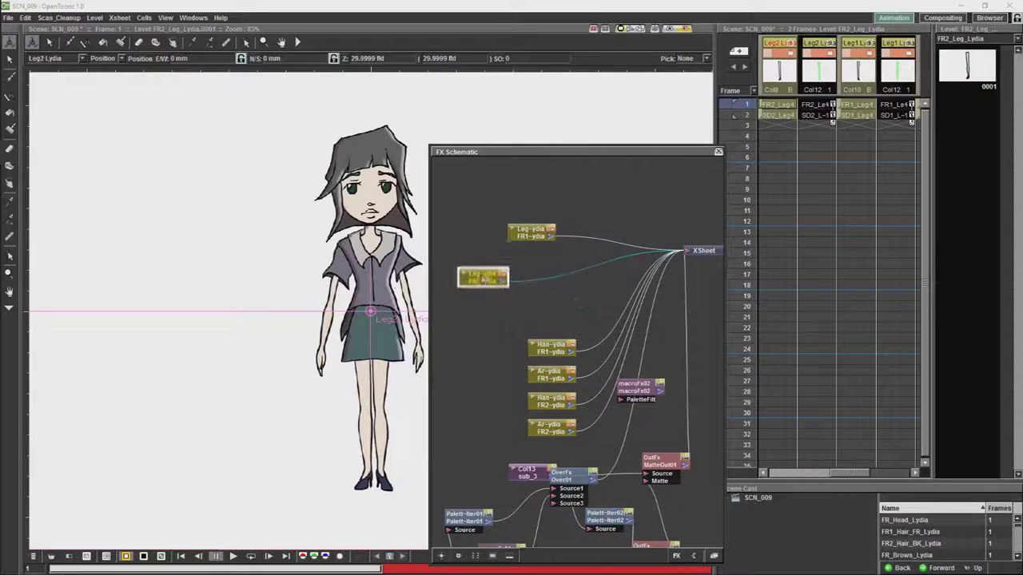
{"action": "left_click_drag", "start_coordinate": [528, 232], "coordinate": [494, 214]}
{"action": "left_click_drag", "start_coordinate": [632, 385], "coordinate": [552, 237]}
Add an Over layer blending effect just past macroFx02 in the FR1 leg's row
{"action": "right_click", "coordinate": [605, 194]}
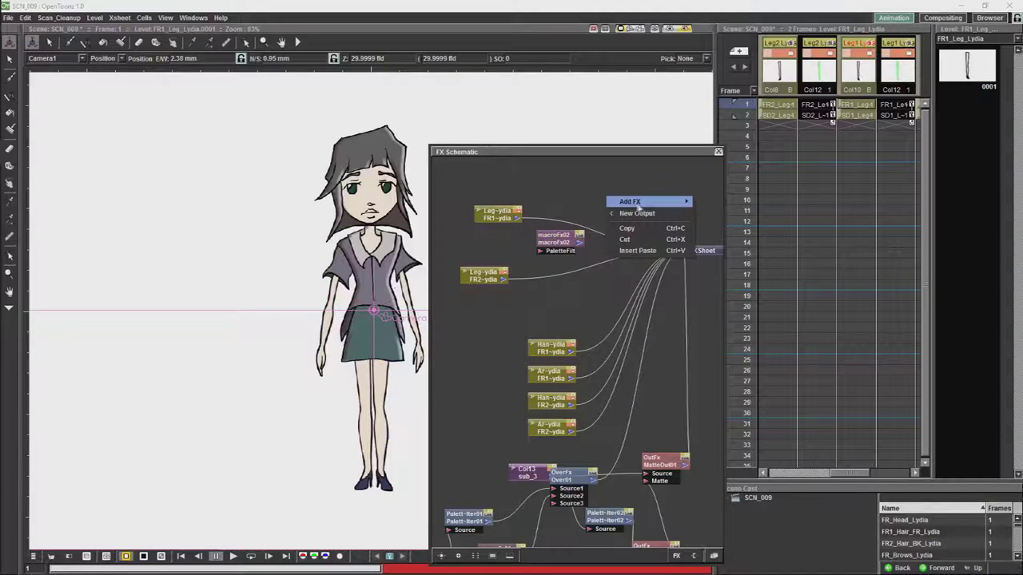
{"action": "mouse_move", "coordinate": [643, 201]}
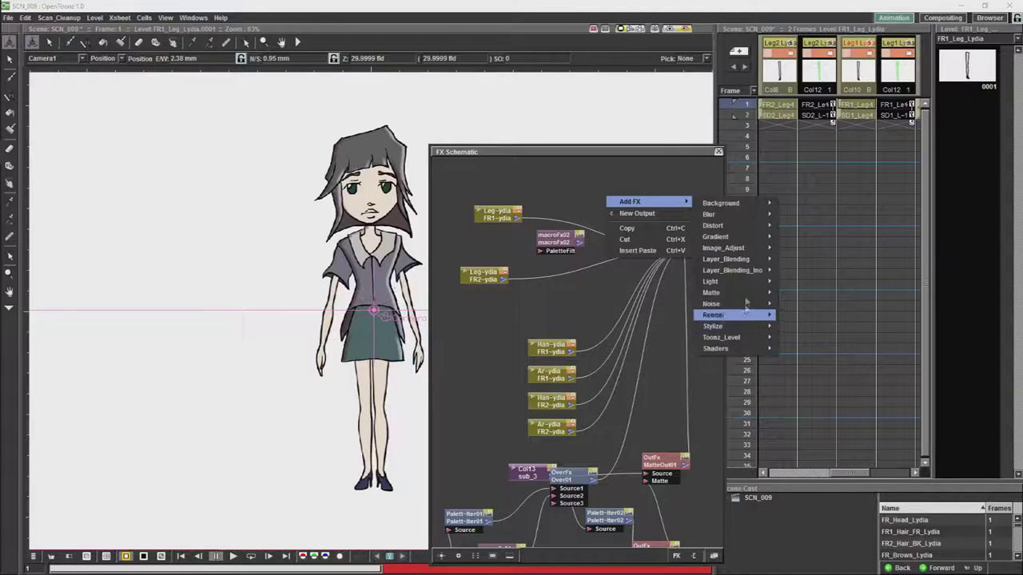
{"action": "mouse_move", "coordinate": [760, 264]}
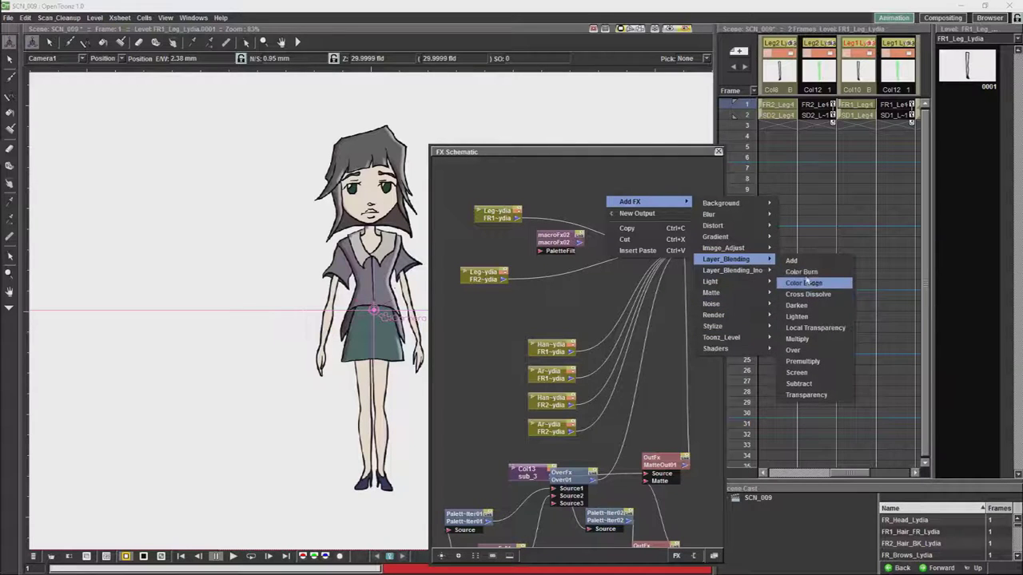
{"action": "left_click", "coordinate": [795, 350]}
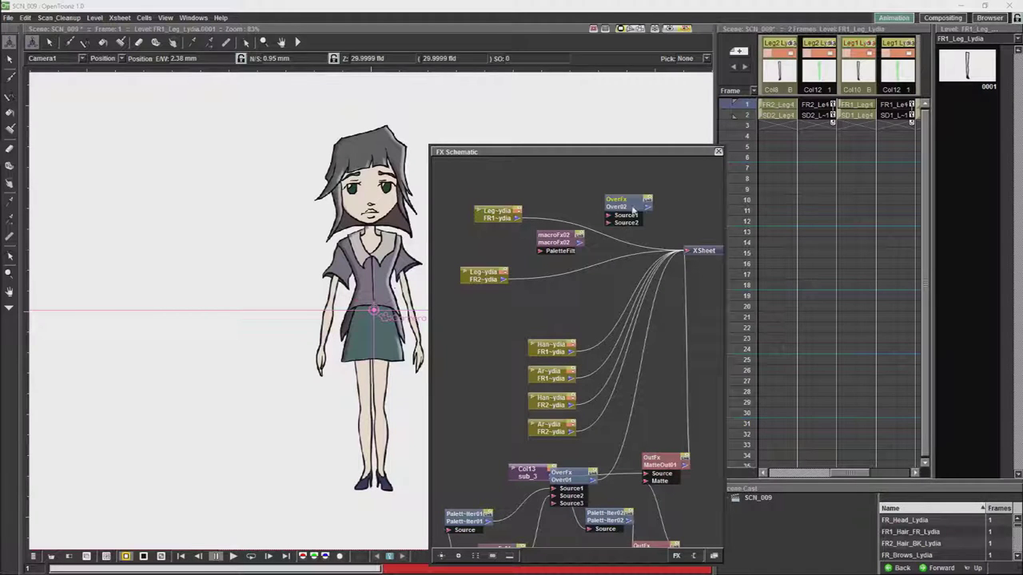
{"action": "left_click_drag", "start_coordinate": [628, 204], "coordinate": [623, 219]}
Add another Over layer blending effect beside the FR2 leg, and connect the FR1 leg through macroFx02 to Over02
{"action": "right_click", "coordinate": [615, 285]}
{"action": "mouse_move", "coordinate": [681, 295]}
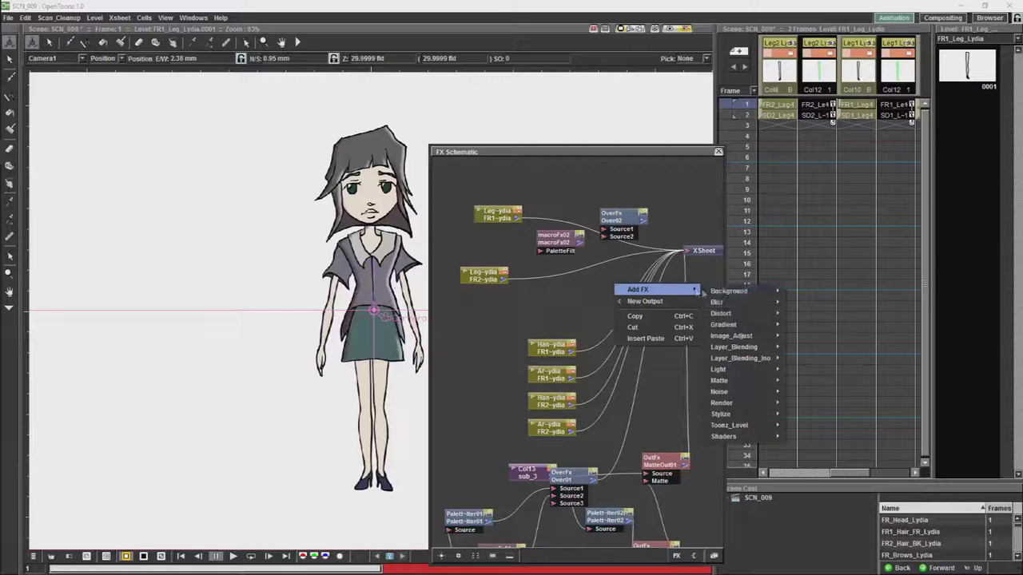
{"action": "mouse_move", "coordinate": [744, 395]}
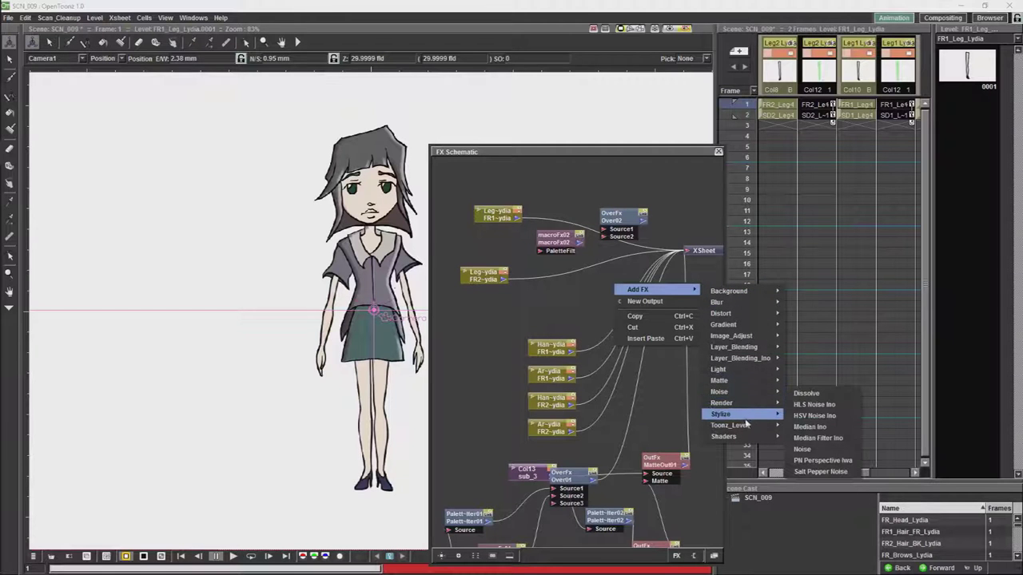
{"action": "mouse_move", "coordinate": [747, 347]}
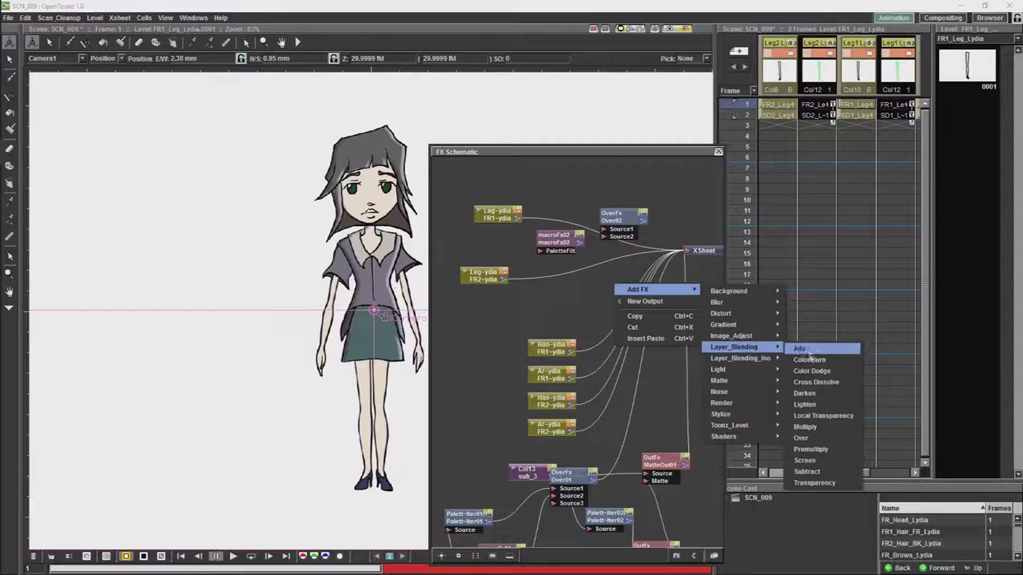
{"action": "left_click", "coordinate": [801, 438]}
{"action": "left_click_drag", "start_coordinate": [628, 296], "coordinate": [583, 297]}
{"action": "left_click_drag", "start_coordinate": [482, 278], "coordinate": [475, 287]}
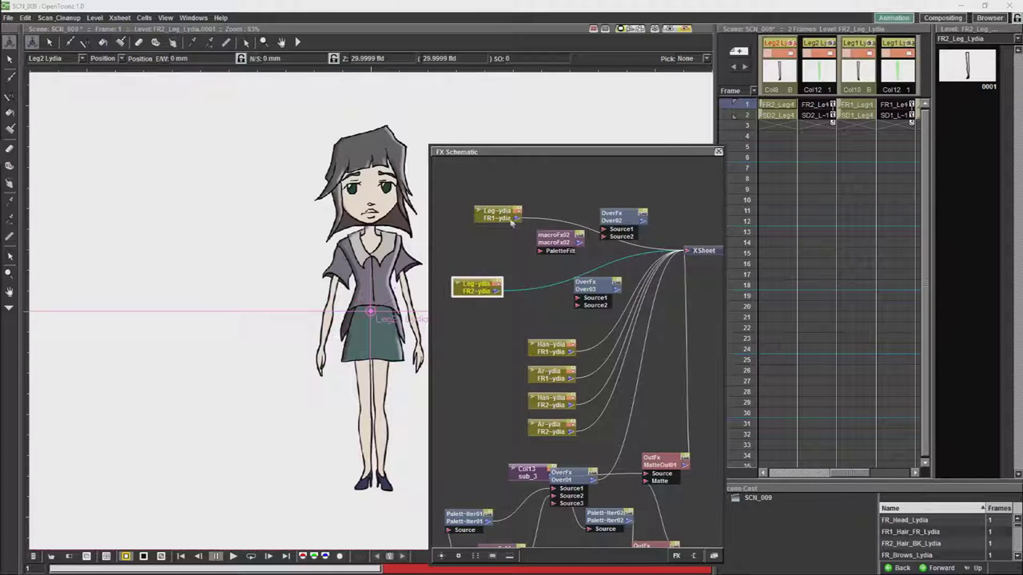
{"action": "left_click_drag", "start_coordinate": [510, 220], "coordinate": [602, 236]}
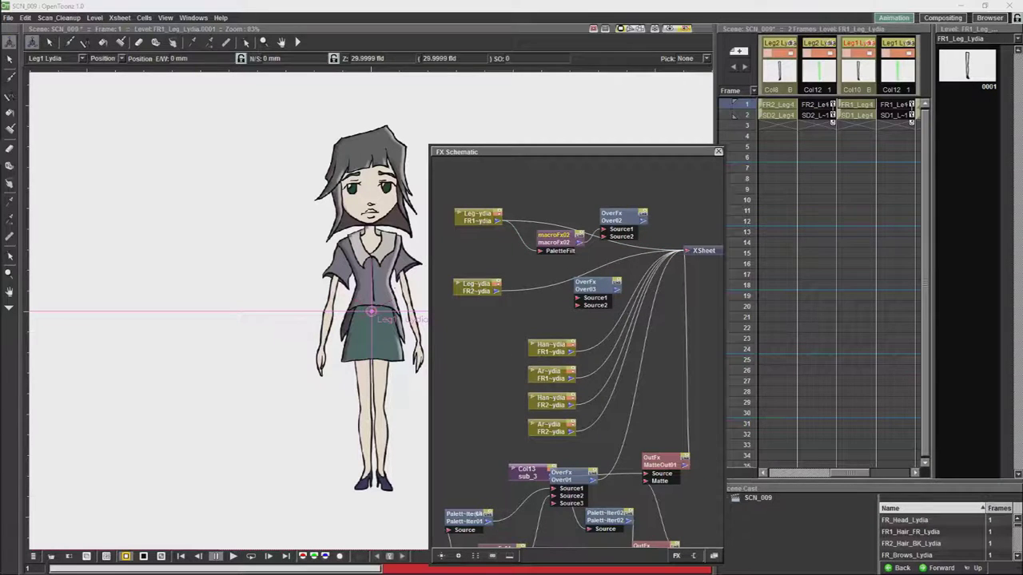
Try to duplicate PaletteFilter01 for use with the FR1 leg
{"action": "left_click", "coordinate": [466, 515]}
{"action": "key", "text": "ctrl+v"}
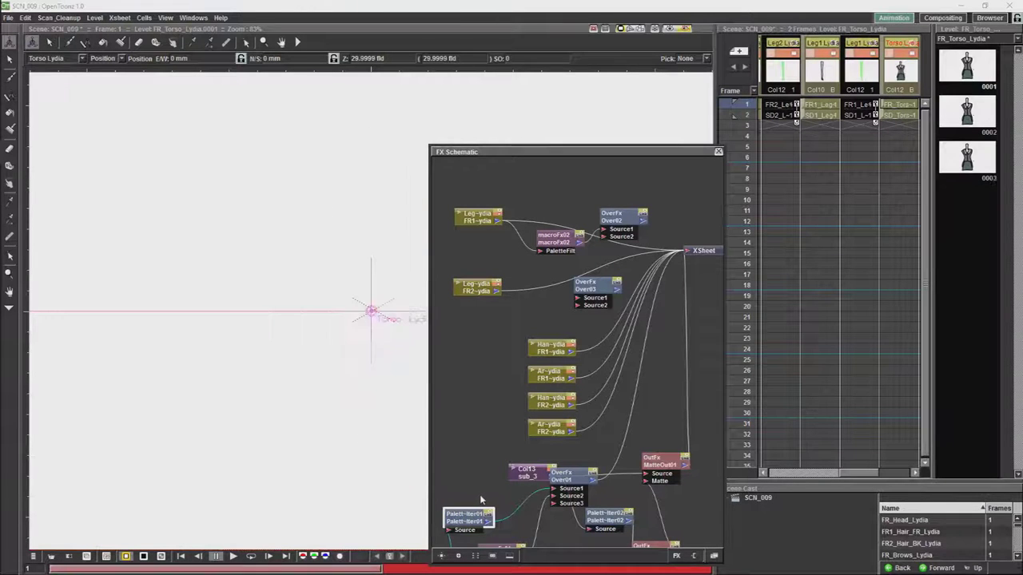
{"action": "left_click_drag", "start_coordinate": [482, 467], "coordinate": [509, 449]}
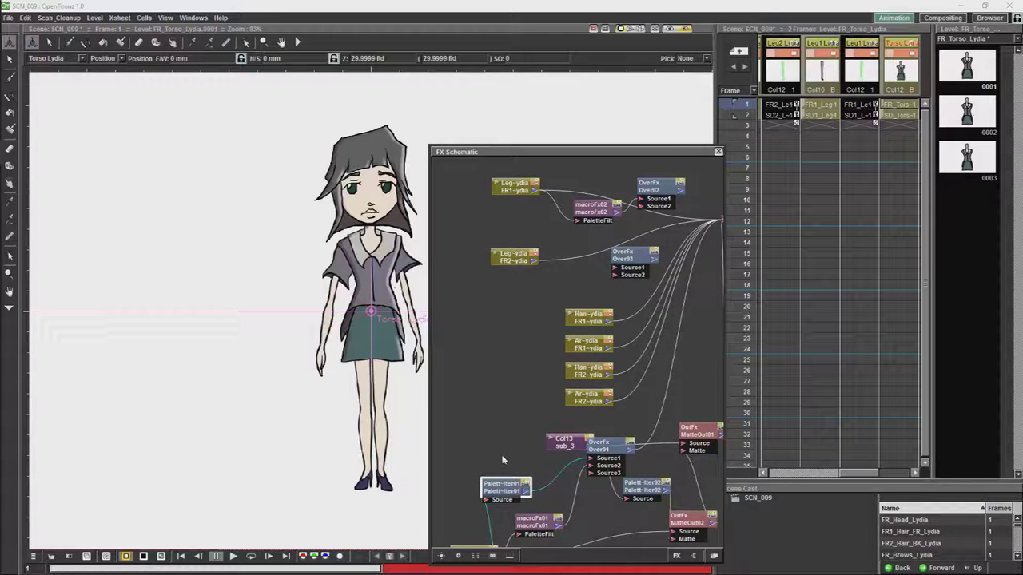
{"action": "left_click", "coordinate": [512, 392]}
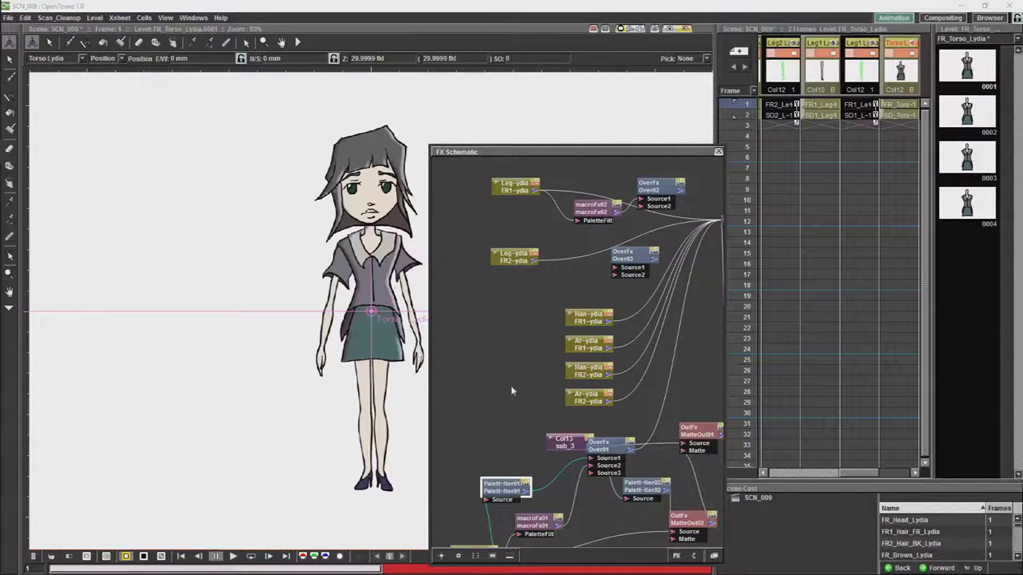
{"action": "left_click_drag", "start_coordinate": [512, 385], "coordinate": [497, 470]}
{"action": "left_click_drag", "start_coordinate": [513, 380], "coordinate": [533, 317]}
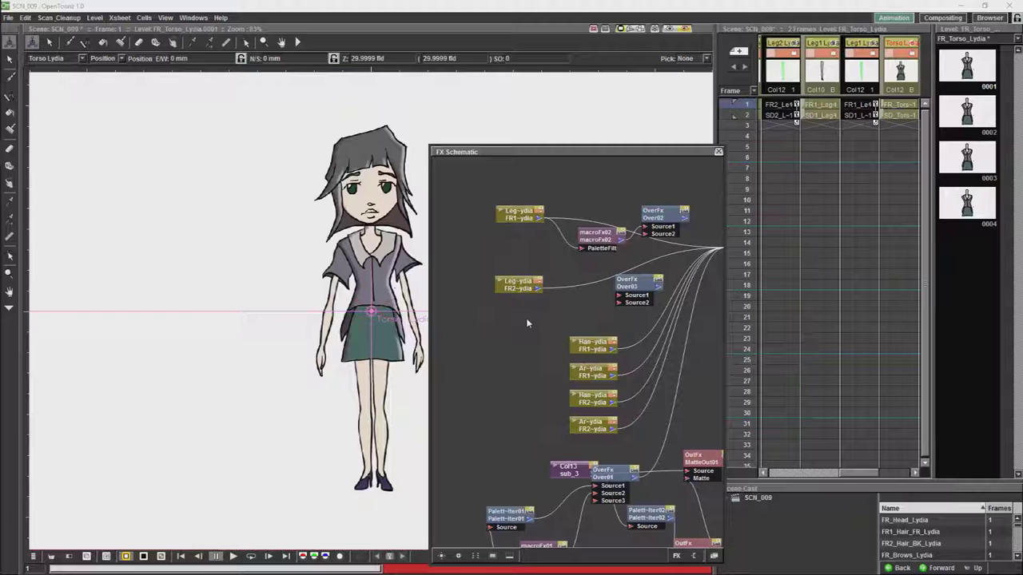
Add a Palette Filter between the FR1 leg and Over02's Source1, with macroFx02 feeding Source2 and Over02 linked to XSheet
{"action": "left_click_drag", "start_coordinate": [527, 318], "coordinate": [487, 424]}
{"action": "right_click", "coordinate": [530, 292]}
{"action": "mouse_move", "coordinate": [565, 296]}
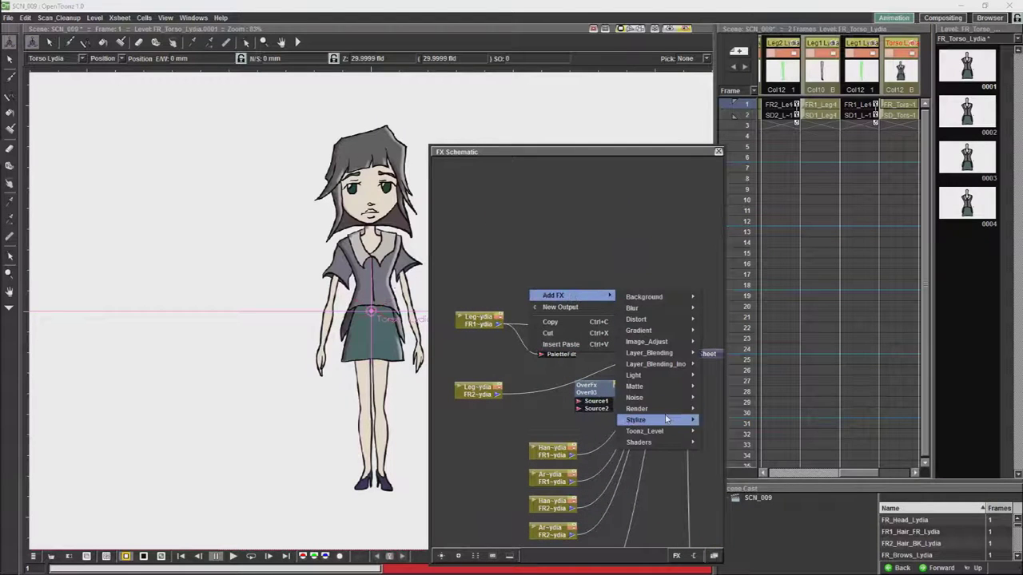
{"action": "mouse_move", "coordinate": [673, 403]}
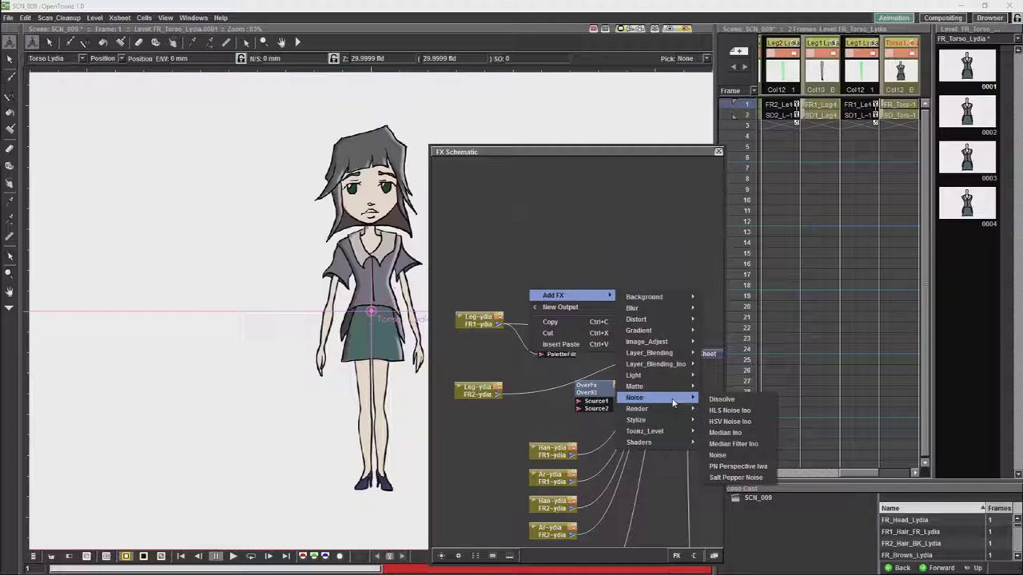
{"action": "mouse_move", "coordinate": [671, 435]}
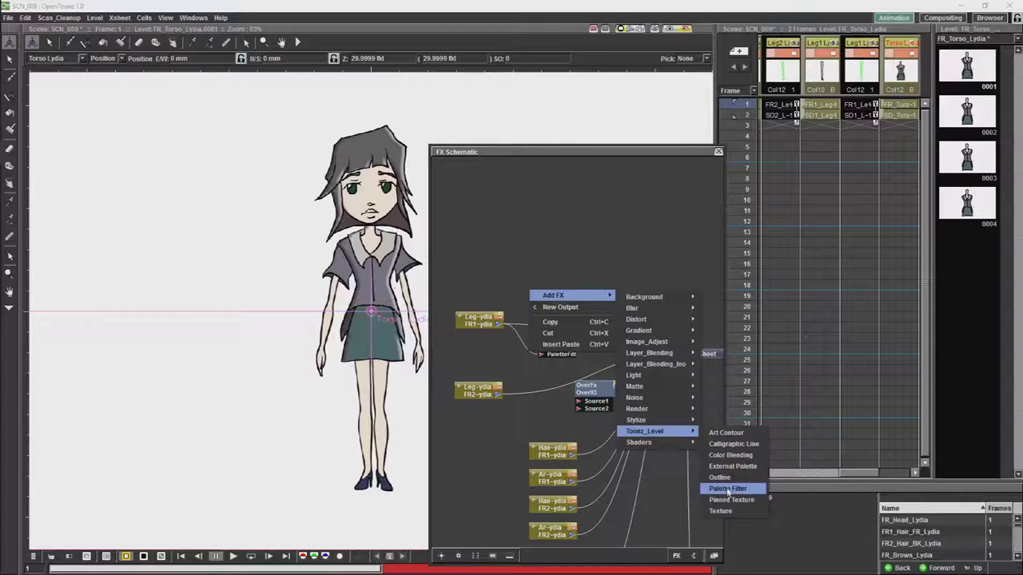
{"action": "left_click", "coordinate": [727, 489]}
{"action": "left_click_drag", "start_coordinate": [497, 326], "coordinate": [606, 338]}
{"action": "left_click", "coordinate": [574, 304]}
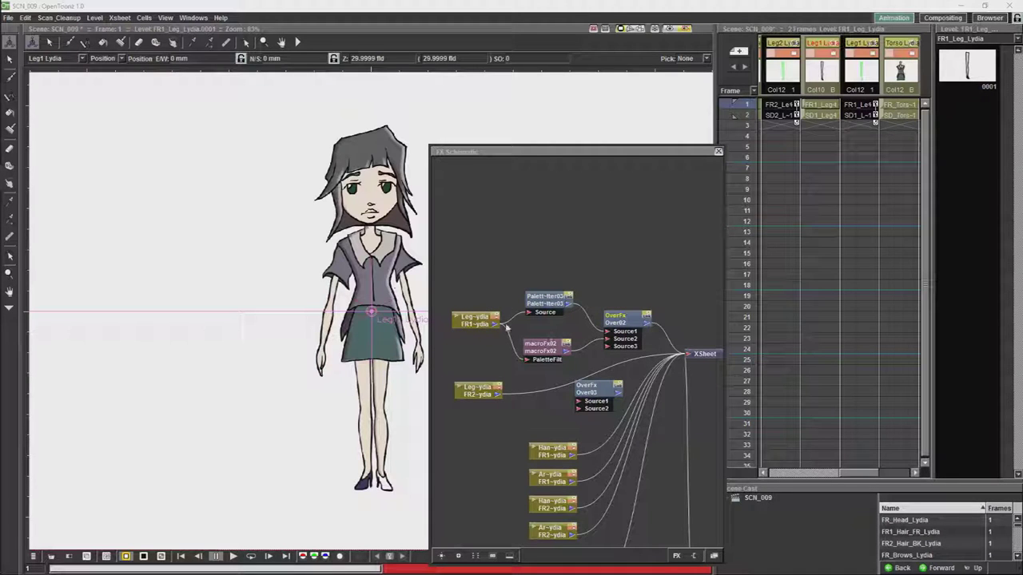
Link the FR1 leg directly to Over02's Source3 and line up the leg, Palette Filter and macroFx02 nodes
{"action": "left_click_drag", "start_coordinate": [495, 325], "coordinate": [608, 347]}
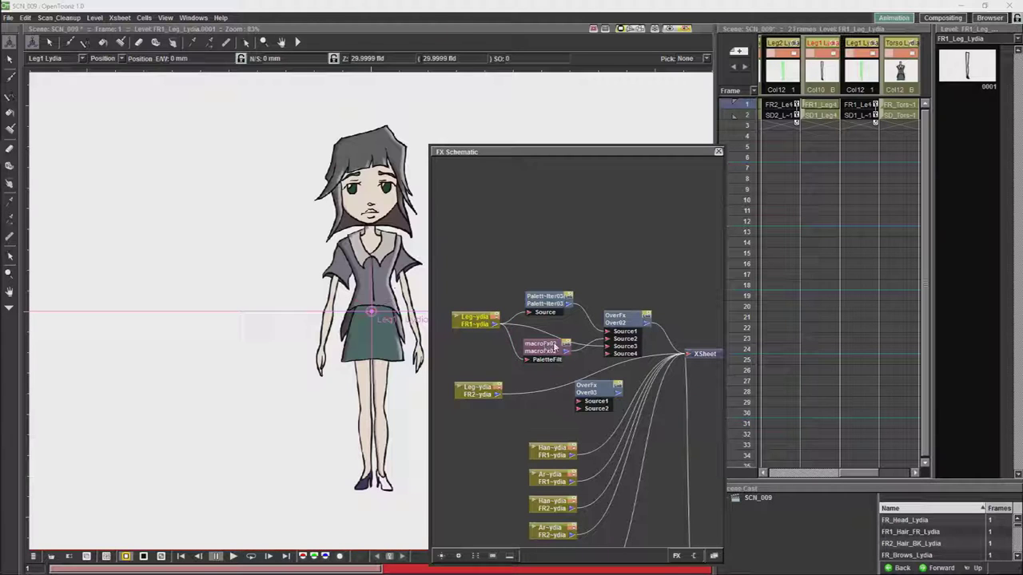
{"action": "left_click_drag", "start_coordinate": [543, 345], "coordinate": [544, 326]}
{"action": "left_click_drag", "start_coordinate": [482, 323], "coordinate": [479, 346]}
{"action": "left_click", "coordinate": [559, 325]}
{"action": "left_click_drag", "start_coordinate": [548, 303], "coordinate": [547, 326]}
{"action": "left_click", "coordinate": [479, 346]}
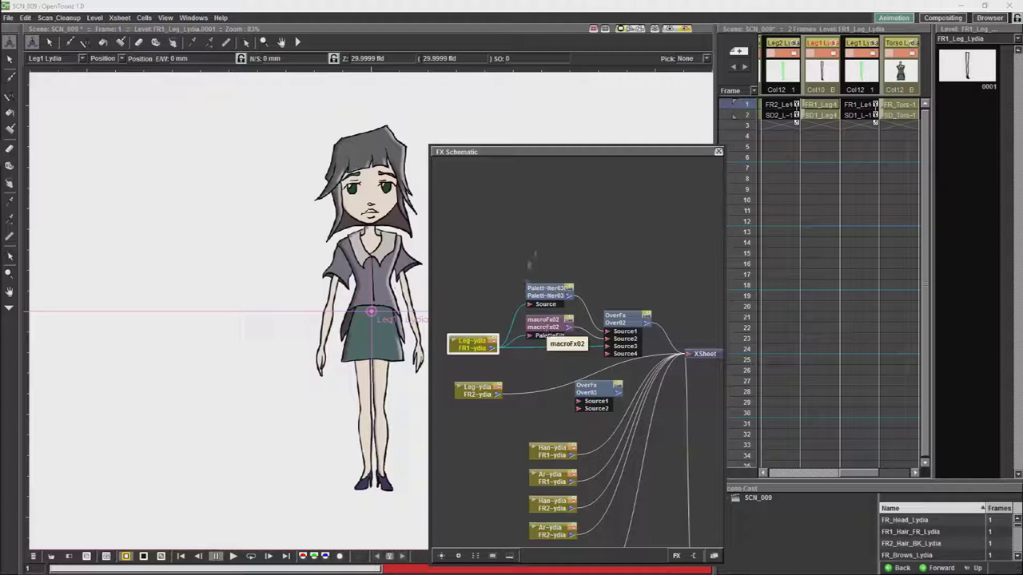
Duplicate macroFx02 and place the copy between the FR2 leg and Over03
{"action": "left_click", "coordinate": [547, 330]}
{"action": "key", "text": "ctrl+c"}
{"action": "key", "text": "ctrl+v"}
{"action": "left_click_drag", "start_coordinate": [561, 370], "coordinate": [524, 417]}
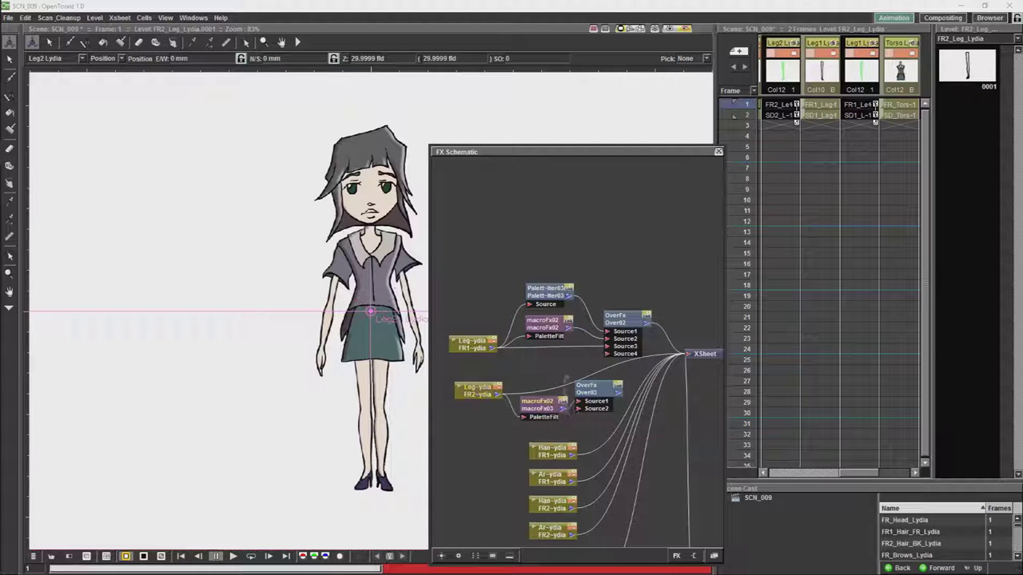
Add a Palette Filter effect for the FR2 leg above macroFx03
{"action": "left_click", "coordinate": [548, 292]}
{"action": "right_click", "coordinate": [530, 370]}
{"action": "mouse_move", "coordinate": [560, 374]}
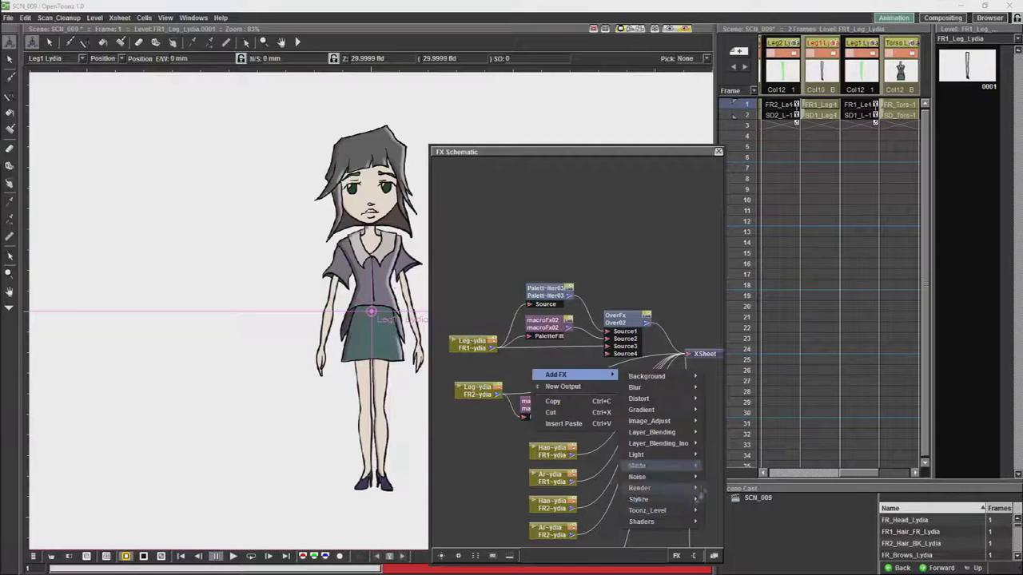
{"action": "mouse_move", "coordinate": [647, 510]}
{"action": "left_click", "coordinate": [735, 546]}
Feed the FR2 leg into Over03 through the Palette Filter, through macroFx03 and directly, arranging the nodes and linking Over03 to XSheet
{"action": "left_click_drag", "start_coordinate": [498, 395], "coordinate": [580, 401]}
{"action": "left_click_drag", "start_coordinate": [564, 408], "coordinate": [580, 408]}
{"action": "left_click_drag", "start_coordinate": [552, 406], "coordinate": [581, 416]}
{"action": "left_click_drag", "start_coordinate": [489, 397], "coordinate": [473, 436]}
{"action": "left_click_drag", "start_coordinate": [544, 386], "coordinate": [533, 378]}
{"action": "left_click_drag", "start_coordinate": [545, 414], "coordinate": [496, 370]}
{"action": "left_click_drag", "start_coordinate": [590, 349], "coordinate": [654, 313]}
{"action": "left_click_drag", "start_coordinate": [527, 421], "coordinate": [590, 297]}
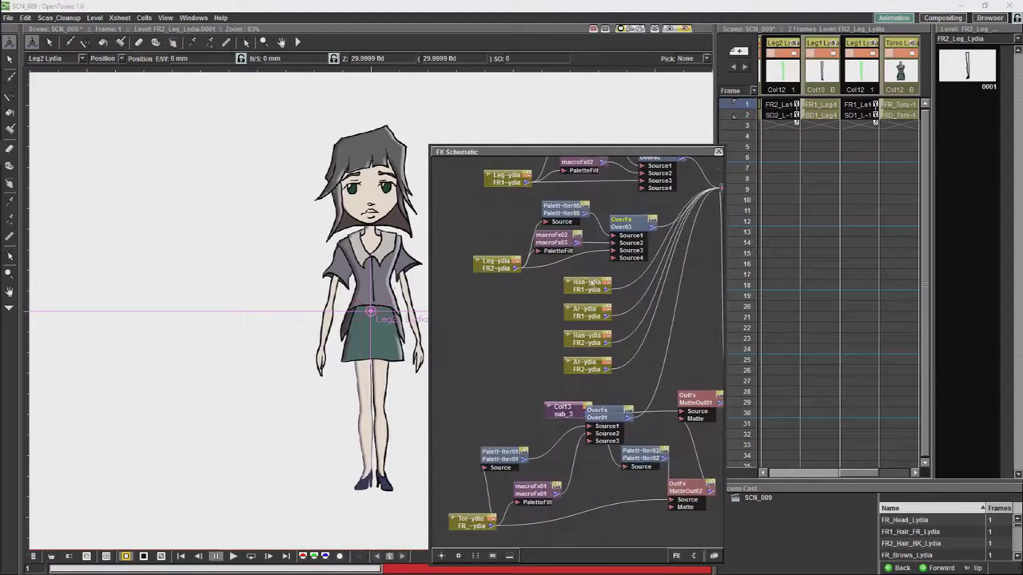
Change the Action setting of the Palette Filter that feeds Over03
{"action": "double_click", "coordinate": [563, 208]}
{"action": "left_click", "coordinate": [177, 364]}
{"action": "left_click", "coordinate": [170, 382]}
Duplicate macroFx03 beside the torso and connect the copy between the torso and Over01's Source3
{"action": "left_click", "coordinate": [557, 239]}
{"action": "key", "text": "ctrl+c"}
{"action": "left_click", "coordinate": [504, 386]}
{"action": "key", "text": "ctrl+v"}
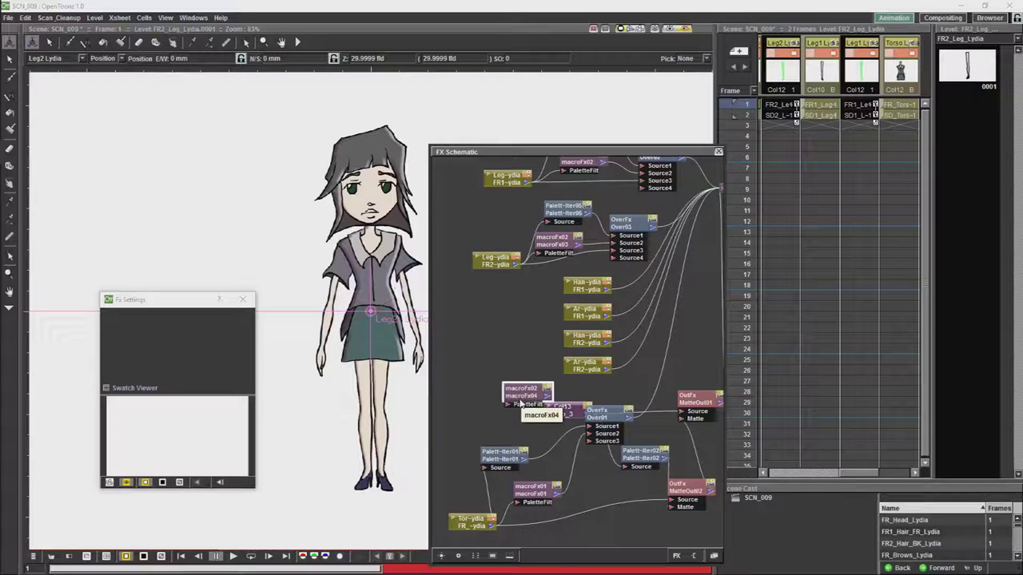
{"action": "left_click_drag", "start_coordinate": [520, 404], "coordinate": [526, 530]}
{"action": "left_click_drag", "start_coordinate": [586, 446], "coordinate": [589, 441]}
{"action": "left_click_drag", "start_coordinate": [472, 523], "coordinate": [470, 533]}
Set macroFx01's colour indexes to 4,5,6,8 and link the torso directly to Over01's Source4
{"action": "double_click", "coordinate": [529, 486]}
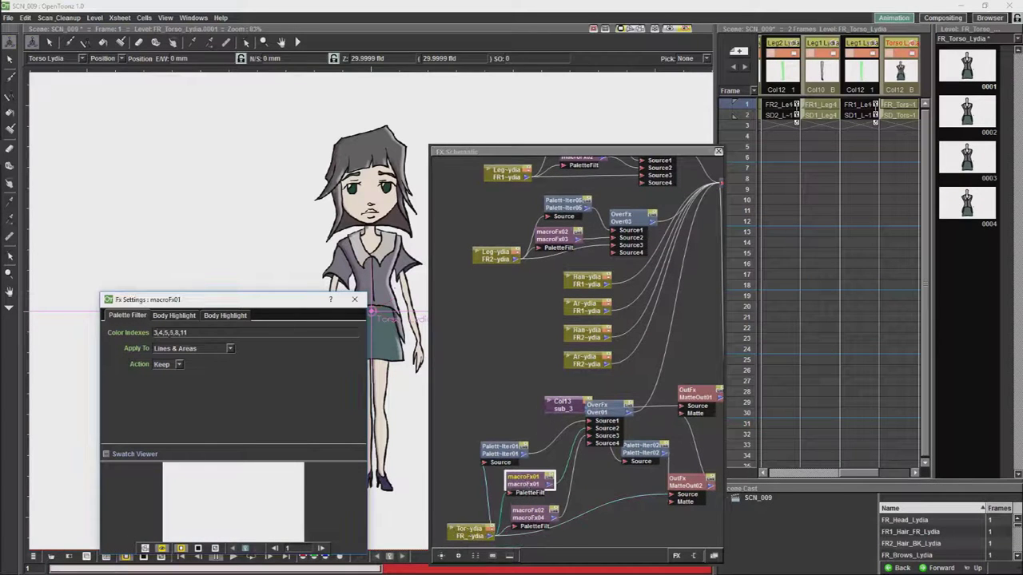
{"action": "left_click", "coordinate": [526, 485]}
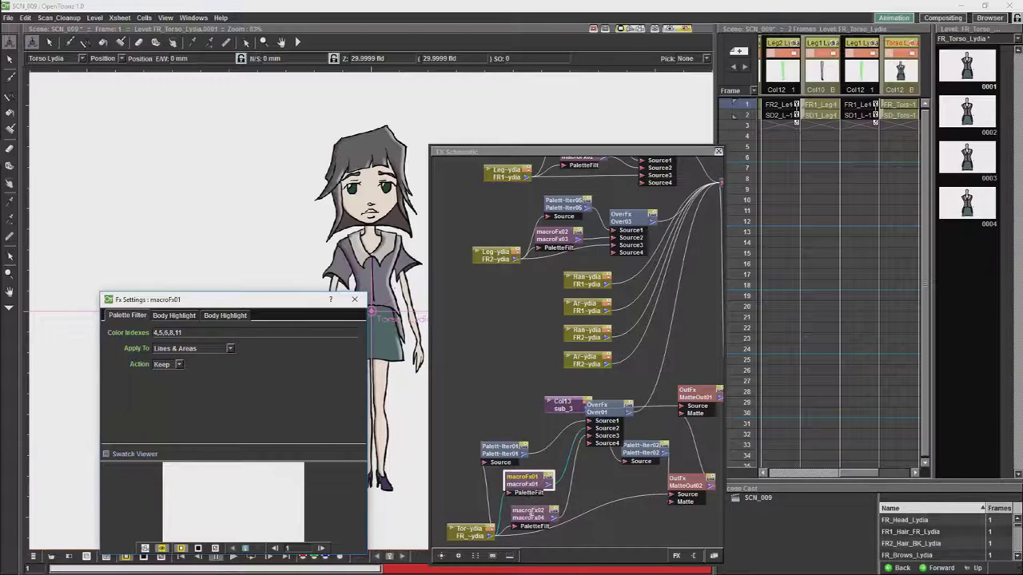
{"action": "left_click", "coordinate": [529, 513]}
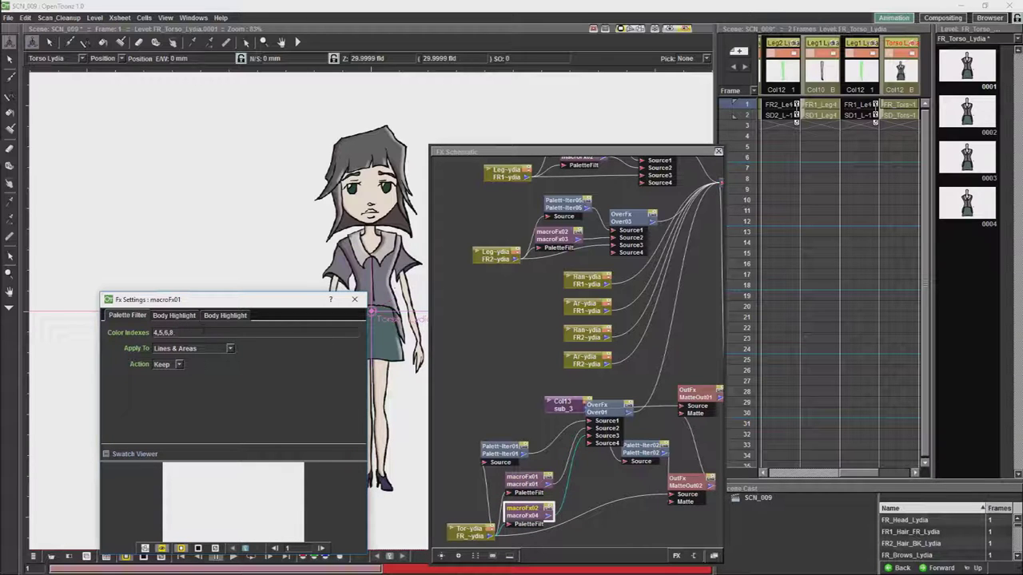
{"action": "left_click", "coordinate": [470, 531]}
{"action": "left_click_drag", "start_coordinate": [592, 455], "coordinate": [590, 445]}
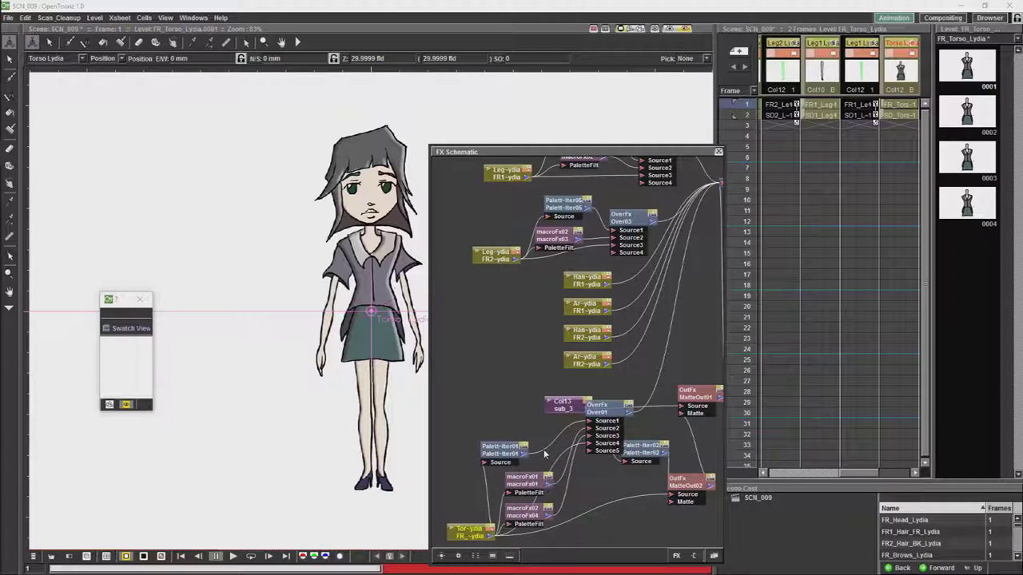
Close the effect settings and switch the schematic from effects to the stage view
{"action": "key", "text": "F9"}
{"action": "left_click", "coordinate": [711, 509]}
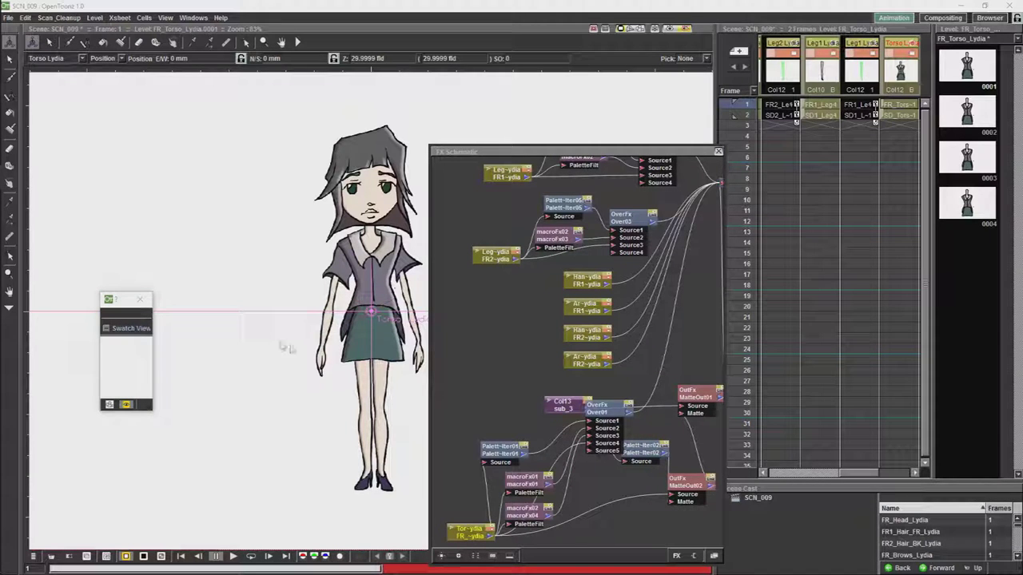
{"action": "left_click", "coordinate": [141, 299]}
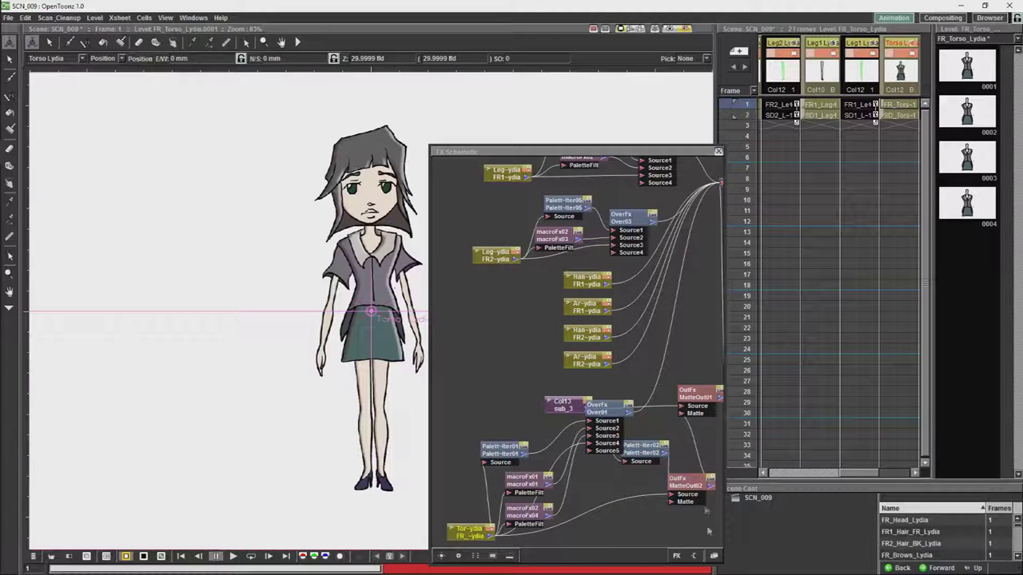
{"action": "left_click", "coordinate": [713, 556]}
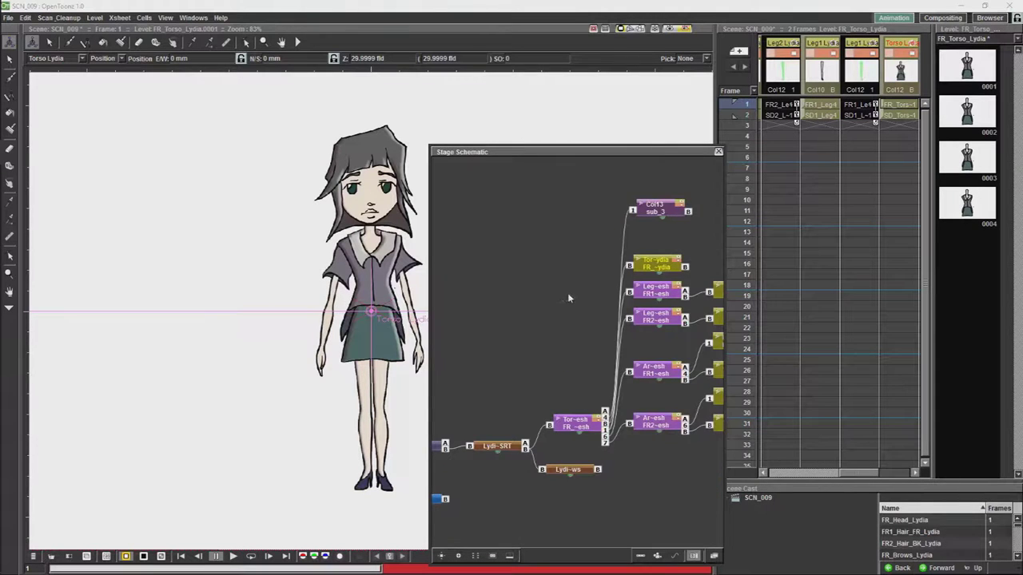
Select the FR1 arm's column in the stage schematic and switch the schematic back to the effects view
{"action": "left_click_drag", "start_coordinate": [568, 301], "coordinate": [480, 360]}
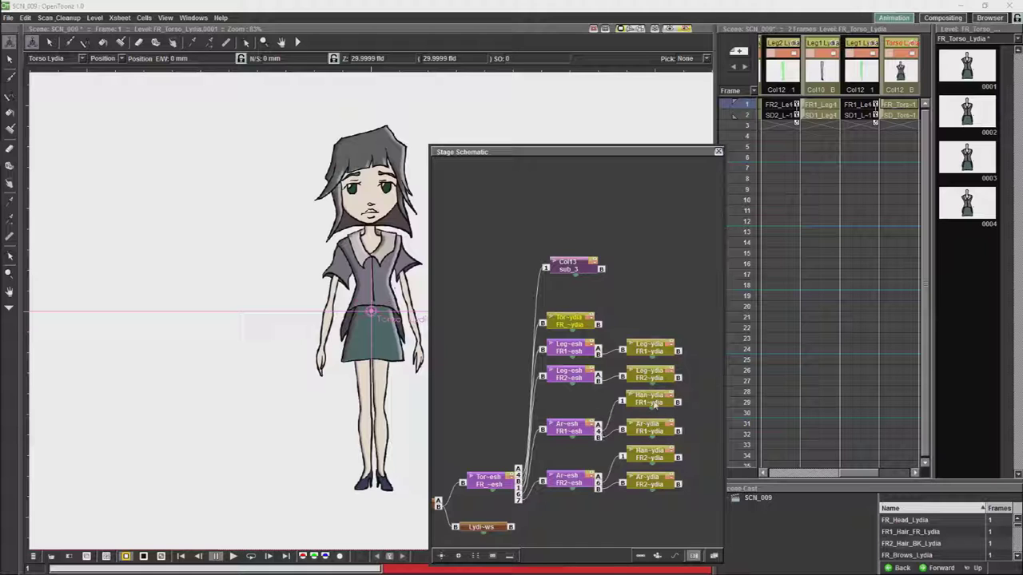
{"action": "left_click", "coordinate": [649, 432]}
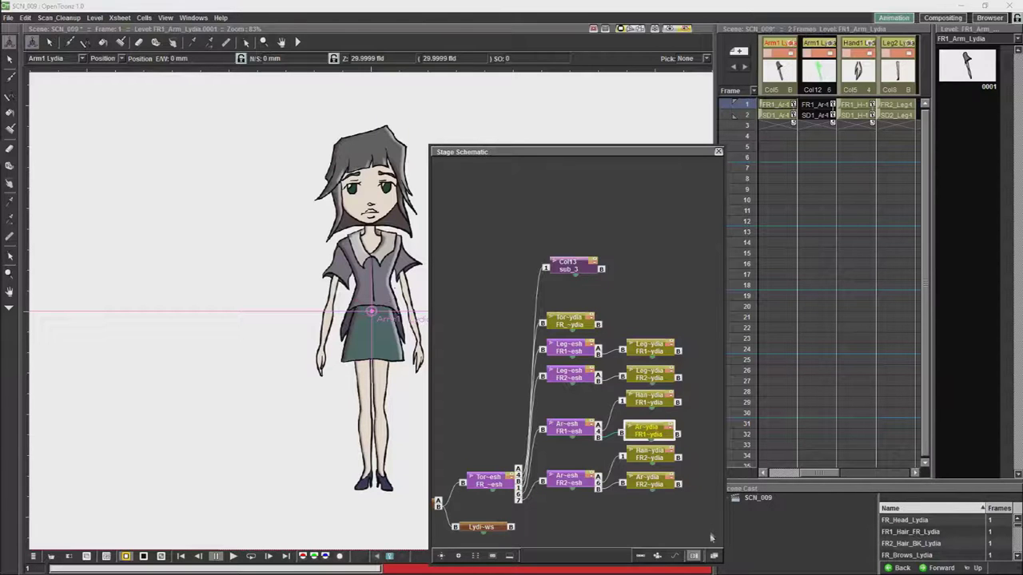
{"action": "left_click", "coordinate": [715, 558]}
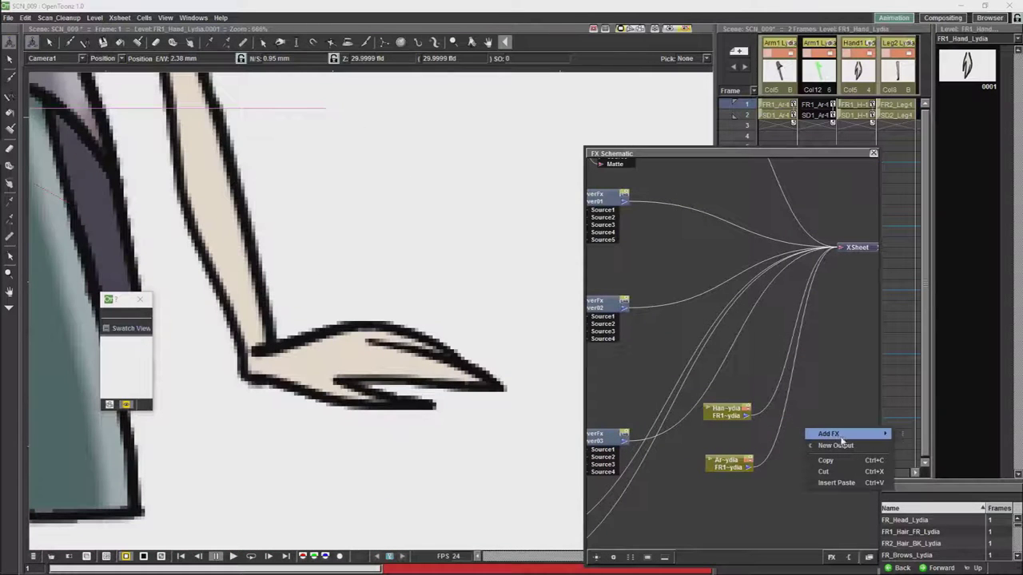
Add a Matte Out effect with the FR1 hand as Source and FR1 arm as Matte, and remove their direct XSheet links
{"action": "mouse_move", "coordinate": [843, 434]}
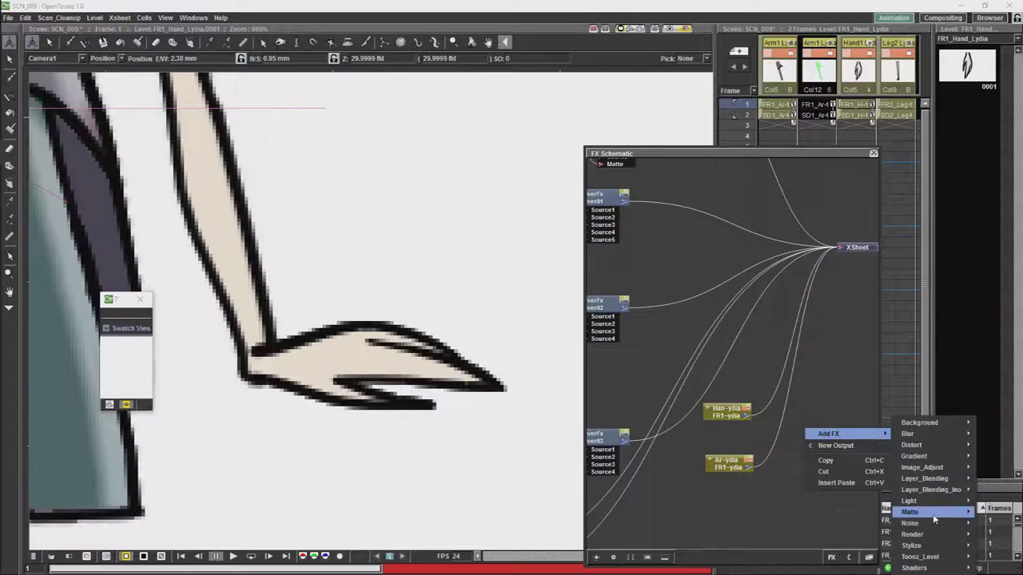
{"action": "mouse_move", "coordinate": [933, 514]}
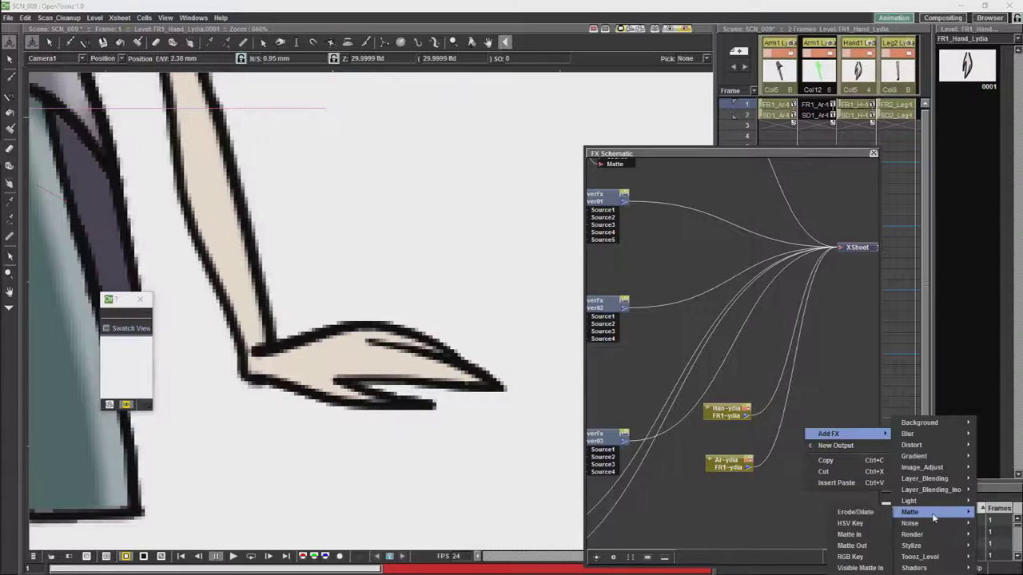
{"action": "left_click", "coordinate": [868, 546]}
{"action": "left_click_drag", "start_coordinate": [824, 435], "coordinate": [810, 438]}
{"action": "left_click_drag", "start_coordinate": [747, 416], "coordinate": [838, 248]}
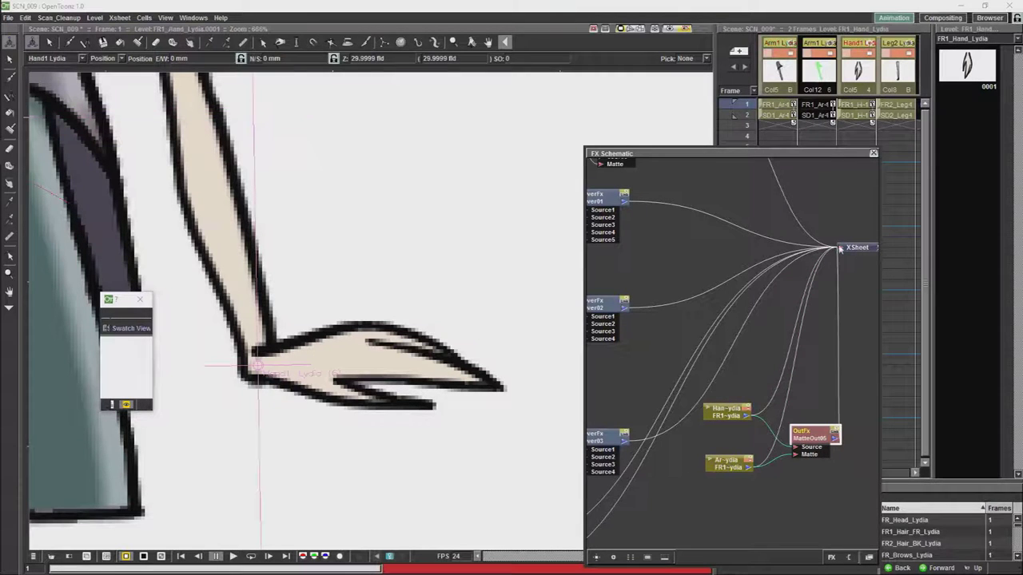
{"action": "left_click", "coordinate": [777, 381]}
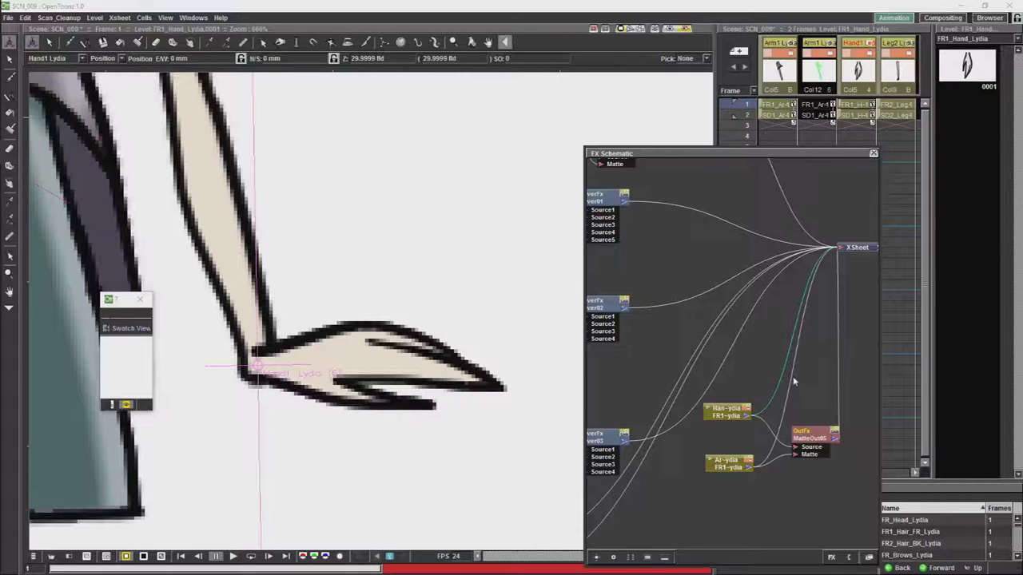
{"action": "key", "text": "Delete"}
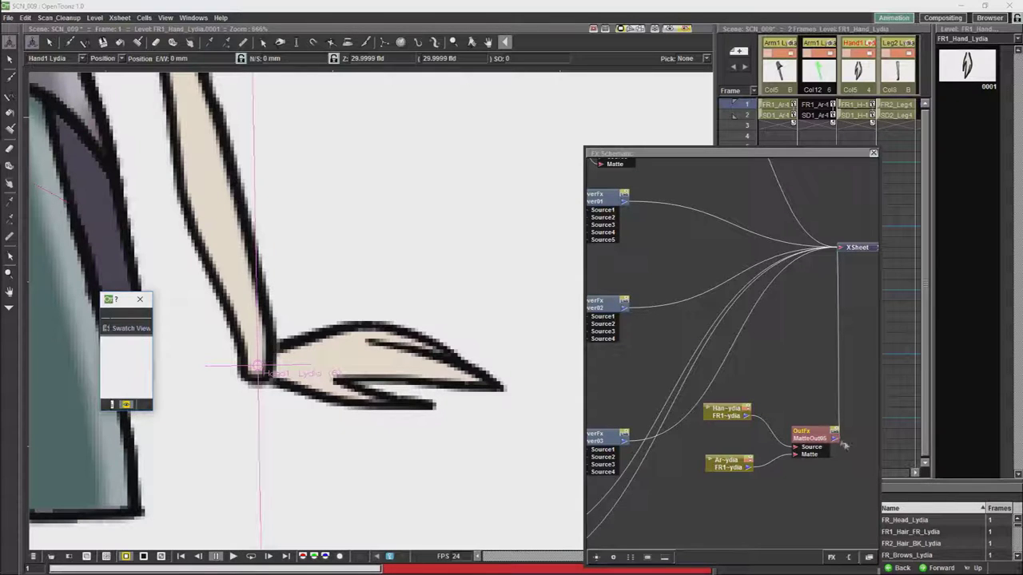
Insert a Palette Filter between the FR1 arm and the Matte input of the hand's Matte Out
{"action": "left_click_drag", "start_coordinate": [731, 469], "coordinate": [696, 479]}
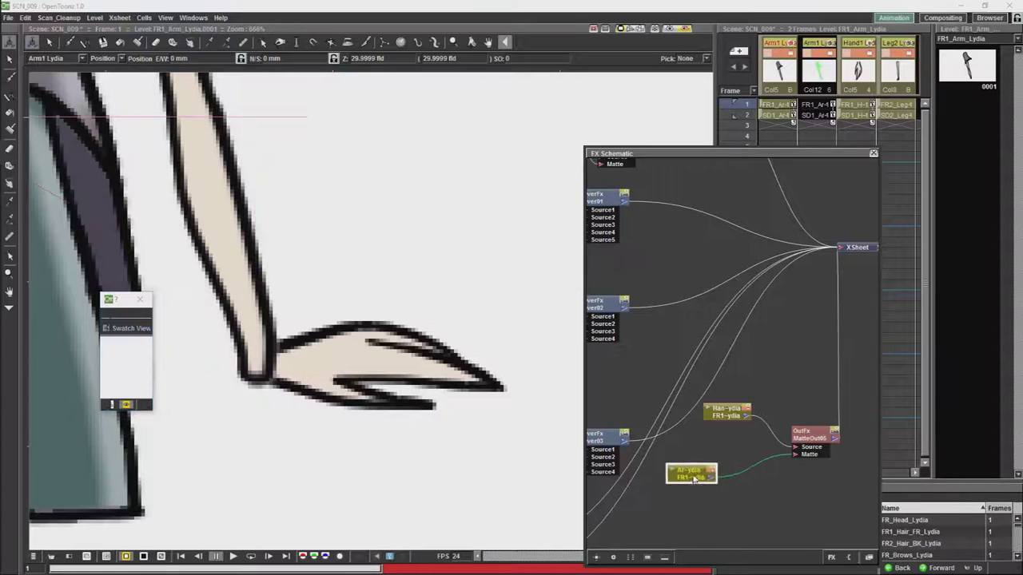
{"action": "right_click", "coordinate": [769, 489]}
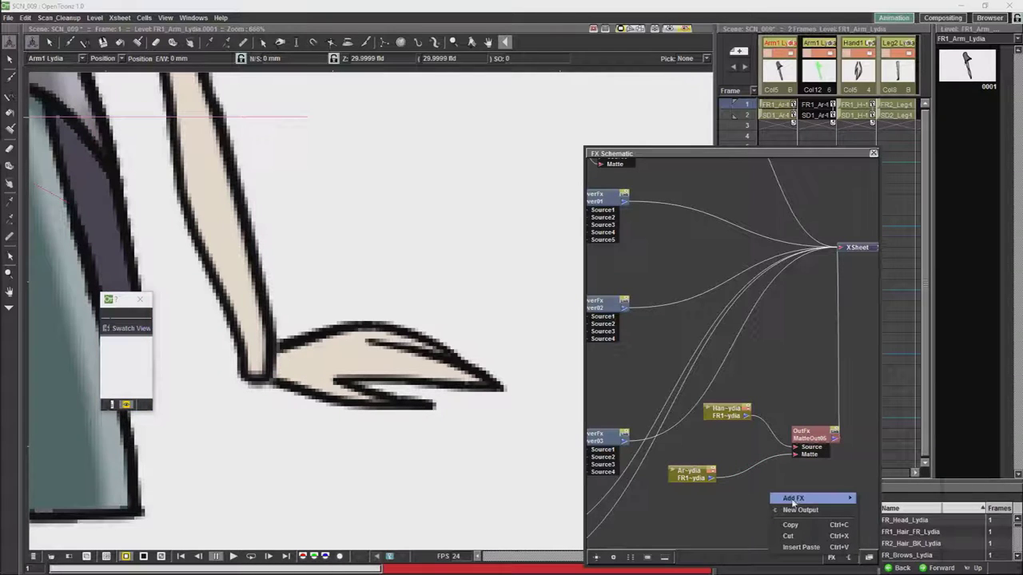
{"action": "mouse_move", "coordinate": [799, 501]}
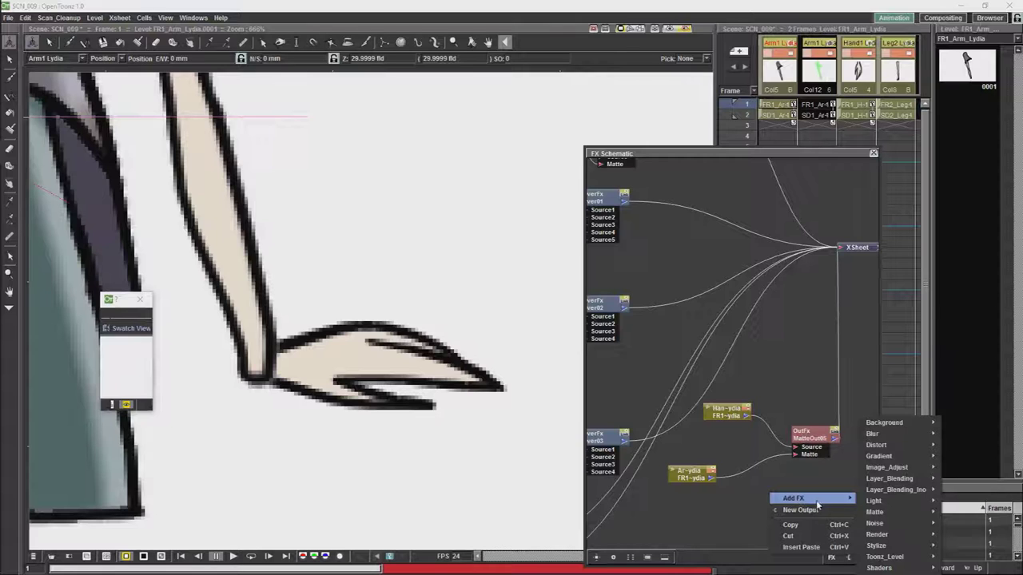
{"action": "mouse_move", "coordinate": [885, 557]}
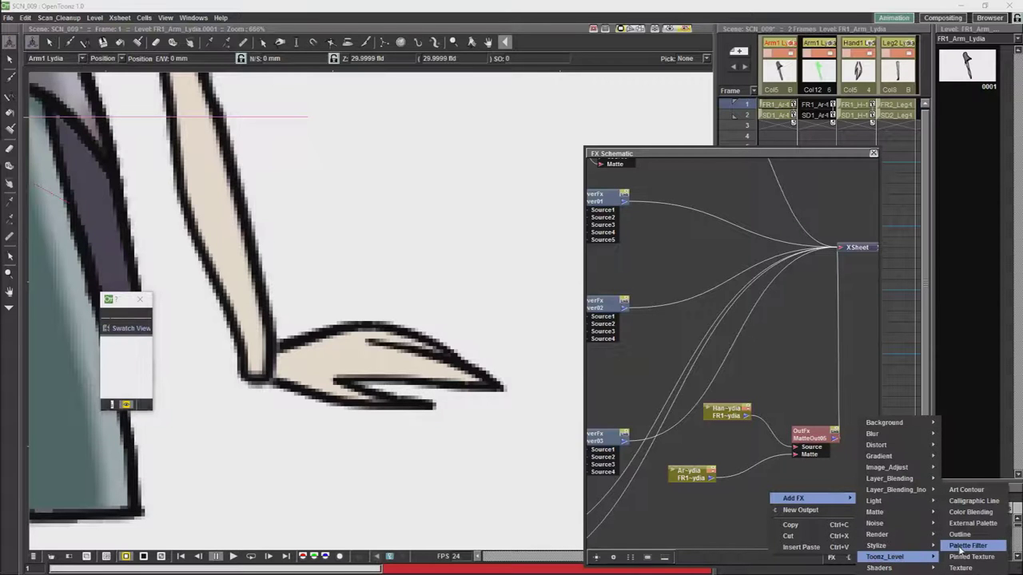
{"action": "left_click", "coordinate": [967, 546]}
{"action": "left_click_drag", "start_coordinate": [790, 497], "coordinate": [770, 487]}
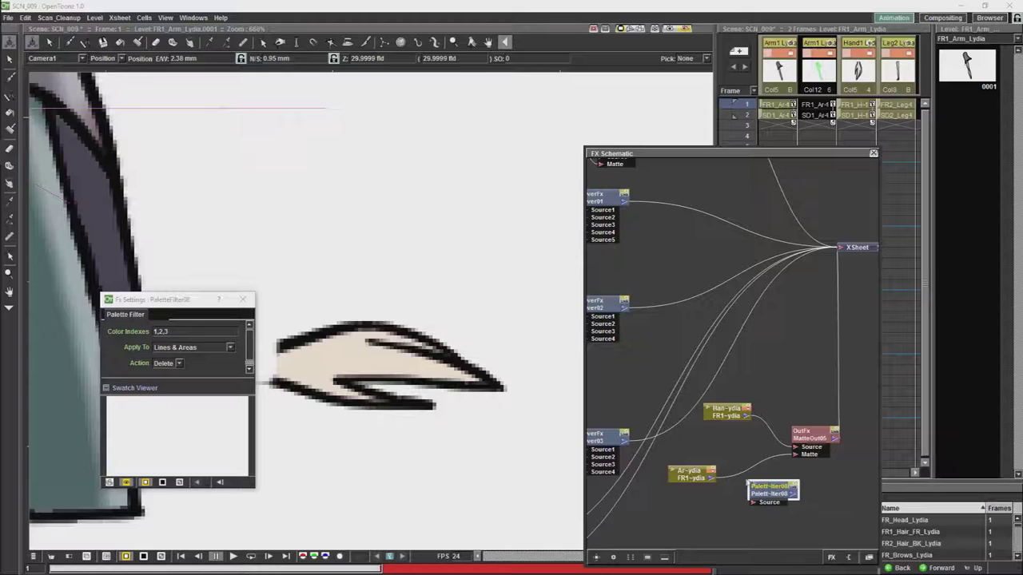
{"action": "left_click_drag", "start_coordinate": [711, 478], "coordinate": [795, 456]}
{"action": "left_click_drag", "start_coordinate": [773, 488], "coordinate": [754, 484]}
Set the arm's Palette Filter action to Keep, trying colour index 3 before index 2, and move its settings off the hand
{"action": "left_click_drag", "start_coordinate": [172, 329], "coordinate": [146, 337]}
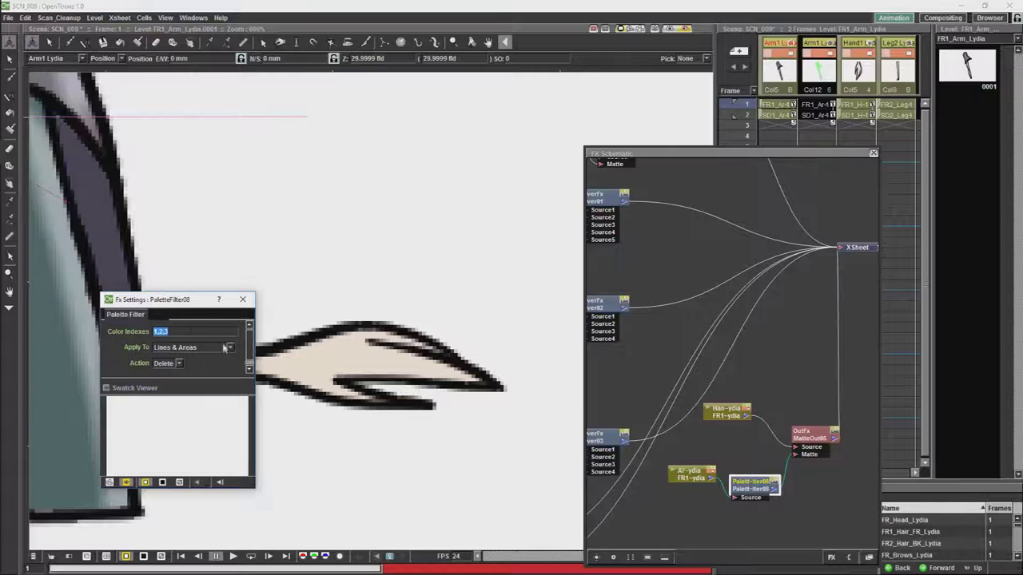
{"action": "type", "text": "3"}
{"action": "left_click", "coordinate": [180, 365]}
{"action": "left_click", "coordinate": [168, 384]}
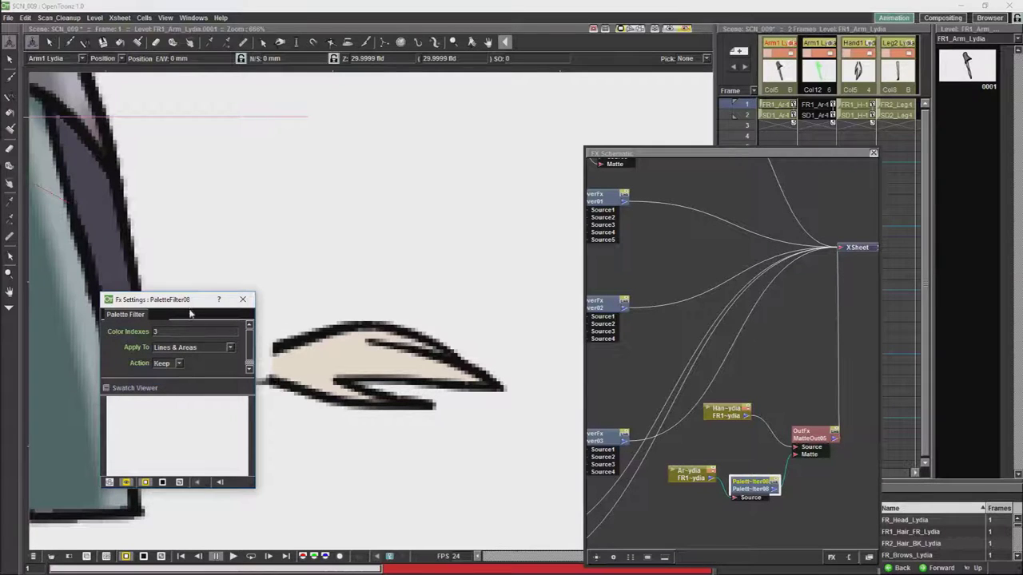
{"action": "left_click_drag", "start_coordinate": [187, 306], "coordinate": [462, 177]}
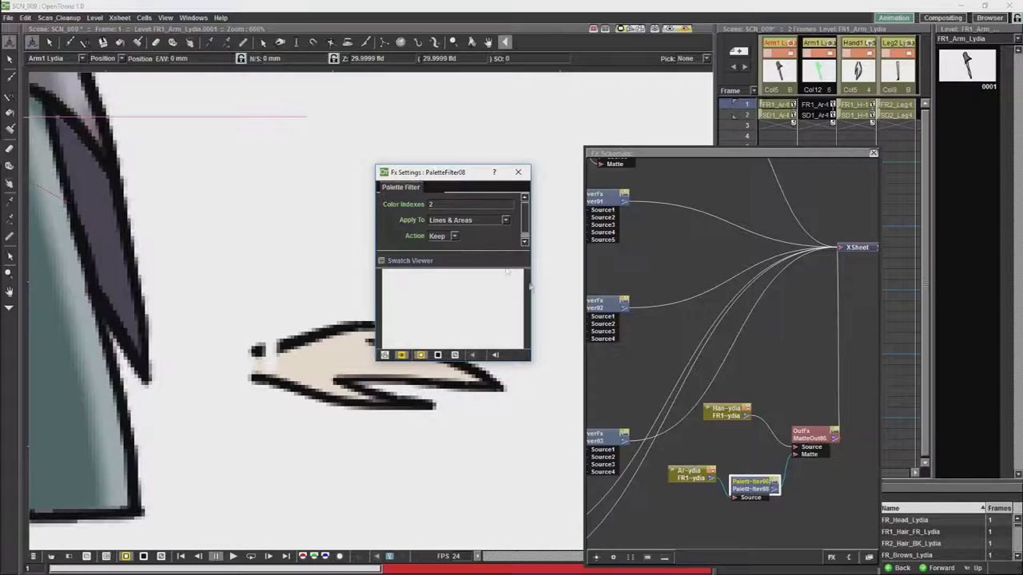
Add an Over effect near the hand's Matte Out, connect the FR1 arm to its Source1 and space out the neighbouring nodes
{"action": "right_click", "coordinate": [812, 475]}
{"action": "mouse_move", "coordinate": [854, 482]}
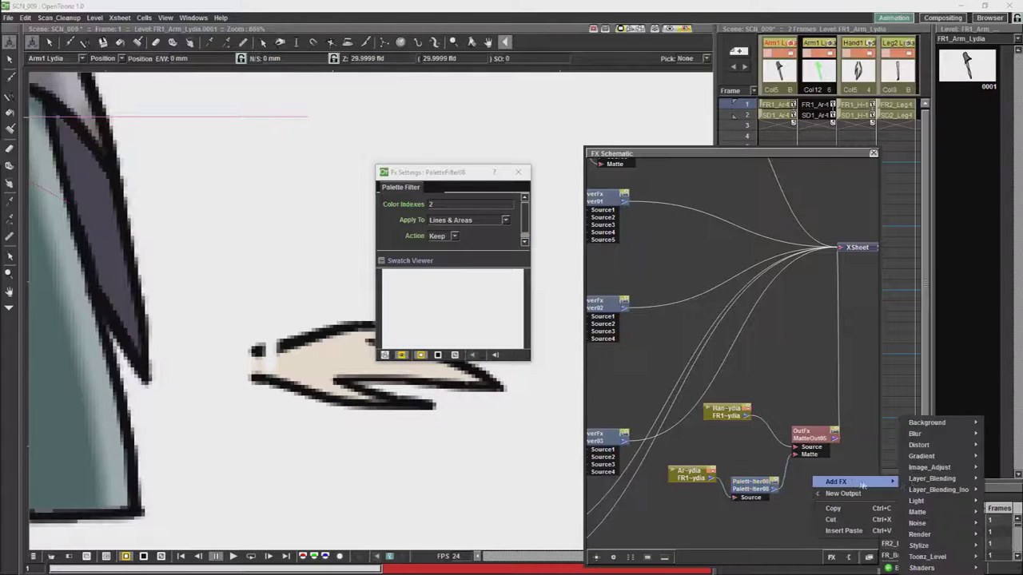
{"action": "mouse_move", "coordinate": [942, 482]}
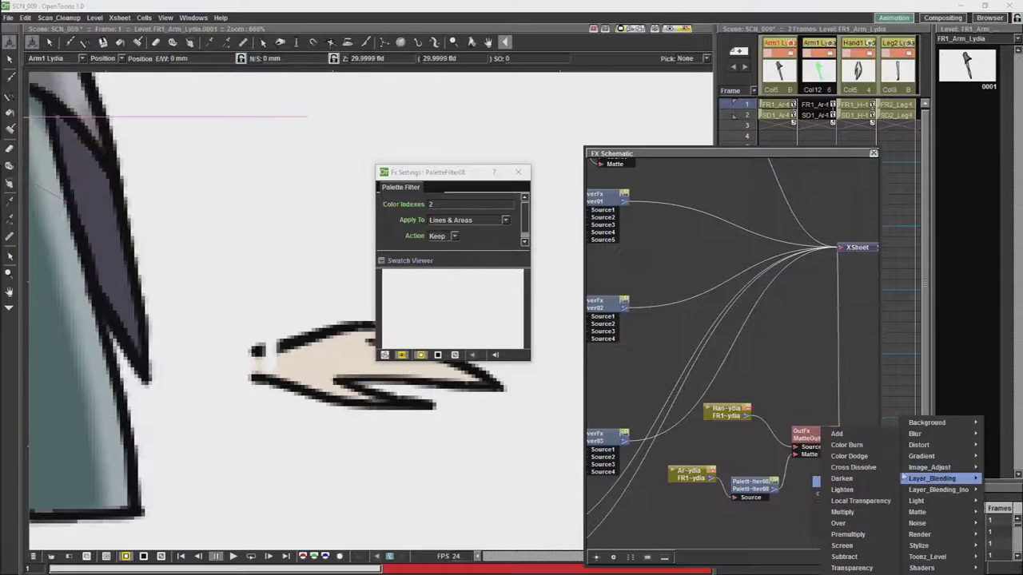
{"action": "left_click", "coordinate": [837, 523]}
{"action": "left_click_drag", "start_coordinate": [793, 398], "coordinate": [752, 382]}
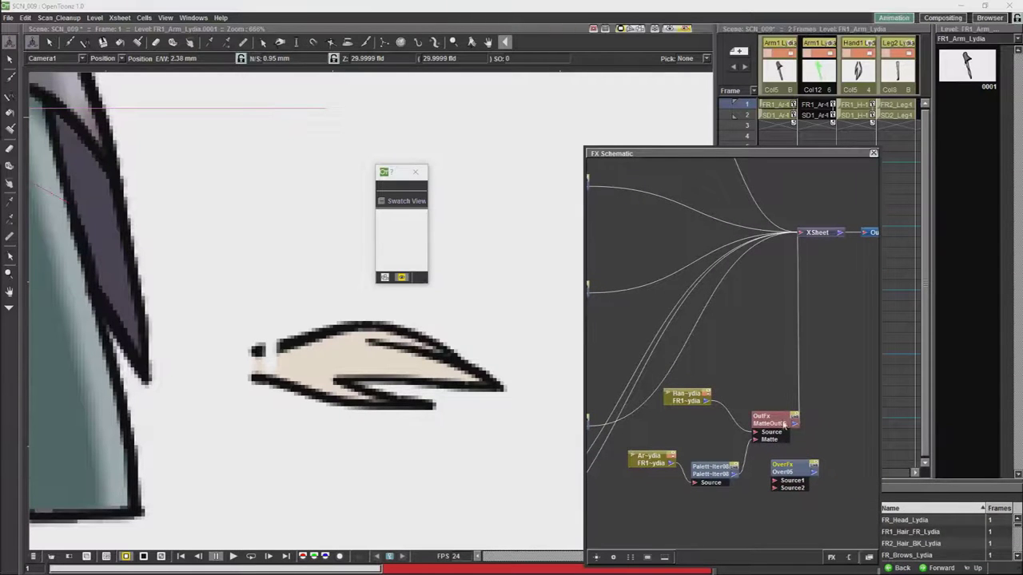
{"action": "left_click_drag", "start_coordinate": [784, 426], "coordinate": [768, 417]}
{"action": "left_click_drag", "start_coordinate": [715, 471], "coordinate": [774, 482]}
{"action": "left_click_drag", "start_coordinate": [655, 466], "coordinate": [656, 502]}
{"action": "left_click_drag", "start_coordinate": [792, 467], "coordinate": [809, 443]}
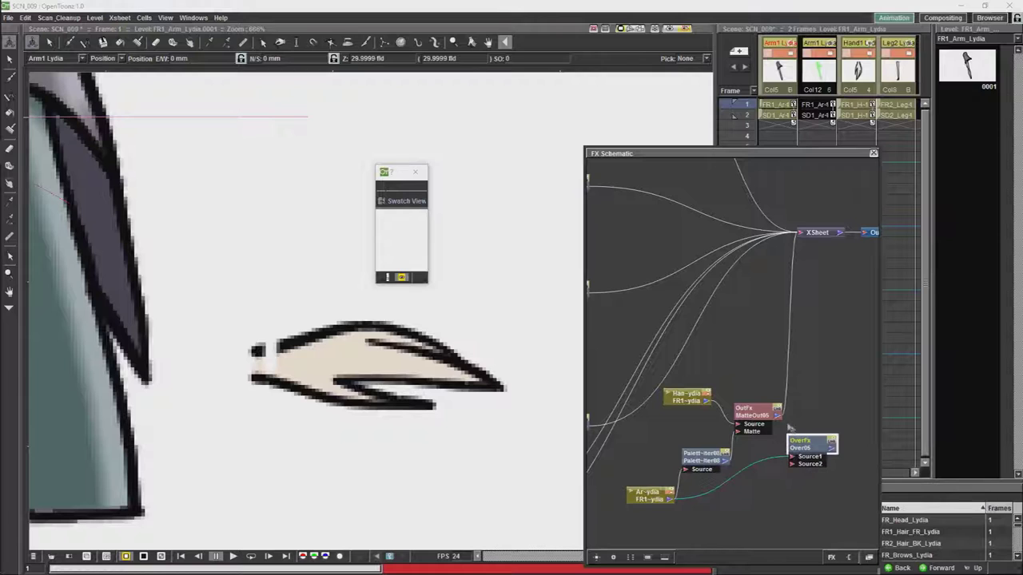
Connect the hand's Matte Out to the Over's Source1 and the arm to Source2, with the Over feeding the XSheet
{"action": "left_click", "coordinate": [779, 424]}
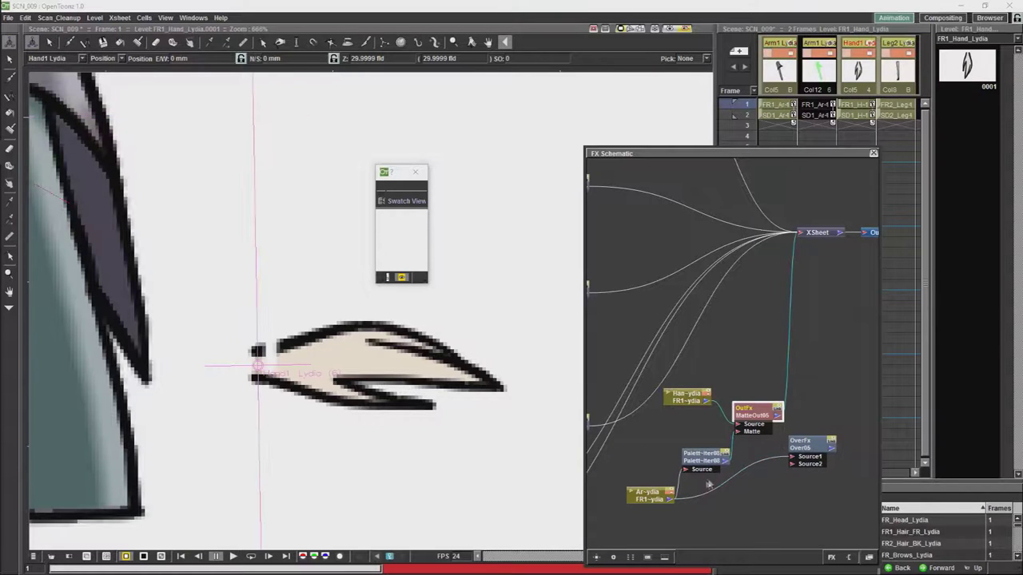
{"action": "left_click_drag", "start_coordinate": [777, 417], "coordinate": [794, 458]}
{"action": "mouse_move", "coordinate": [669, 500]}
{"action": "left_mouse_down"}
{"action": "mouse_move", "coordinate": [761, 482]}
{"action": "mouse_move", "coordinate": [823, 424]}
{"action": "mouse_move", "coordinate": [789, 264]}
{"action": "mouse_move", "coordinate": [800, 232]}
{"action": "left_mouse_up"}
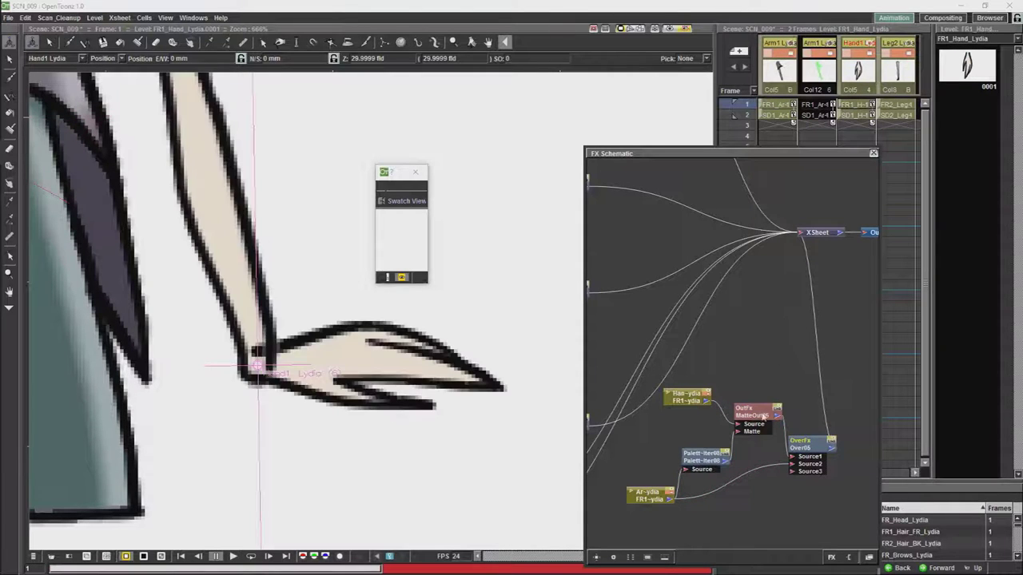
Set the colour index of the arm's Palette Filter to 3
{"action": "left_click", "coordinate": [714, 460]}
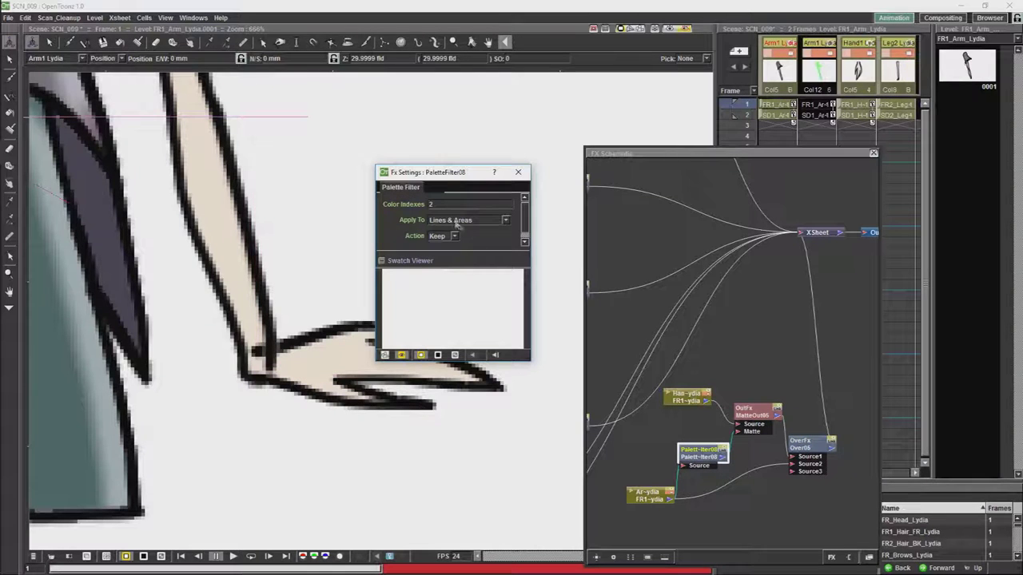
{"action": "key", "text": "BackSpace"}
{"action": "type", "text": "3"}
Turn off the rendered preview and inspect the FR1 hand's upper outline with the Control Point Editor
{"action": "left_click", "coordinate": [685, 29]}
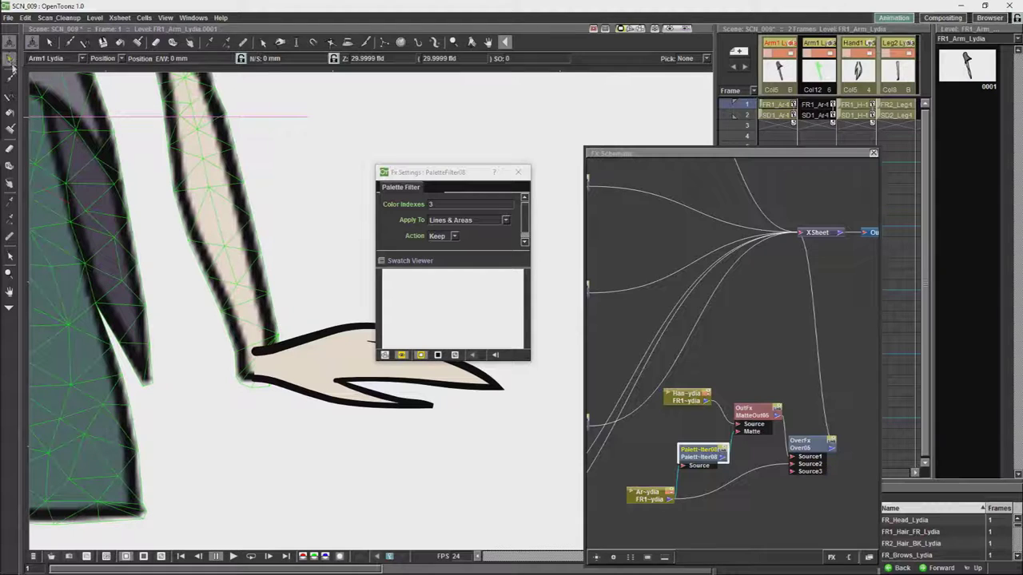
{"action": "left_click", "coordinate": [261, 41]}
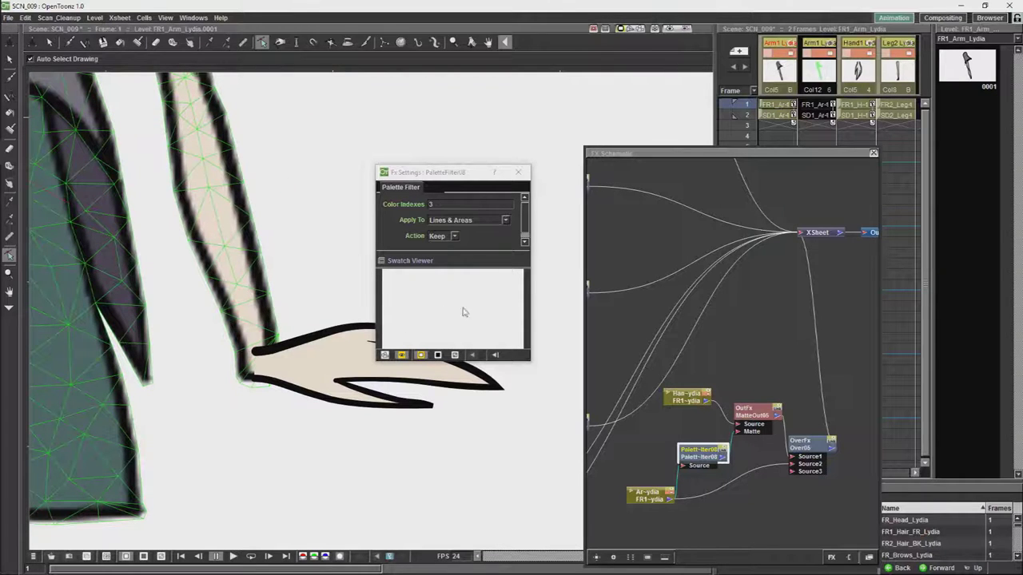
{"action": "left_click", "coordinate": [685, 397]}
{"action": "key", "text": "a"}
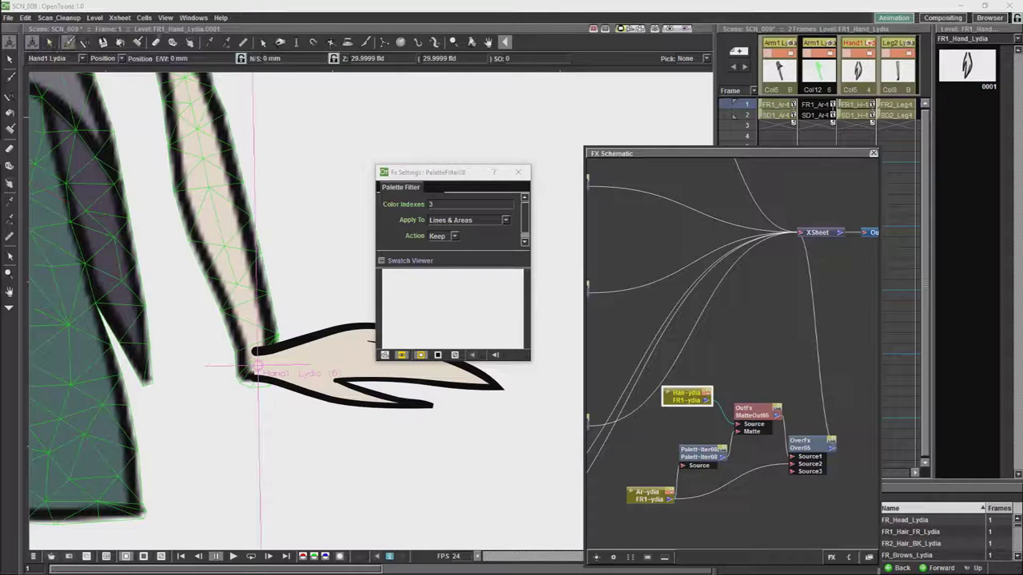
{"action": "left_click", "coordinate": [262, 42]}
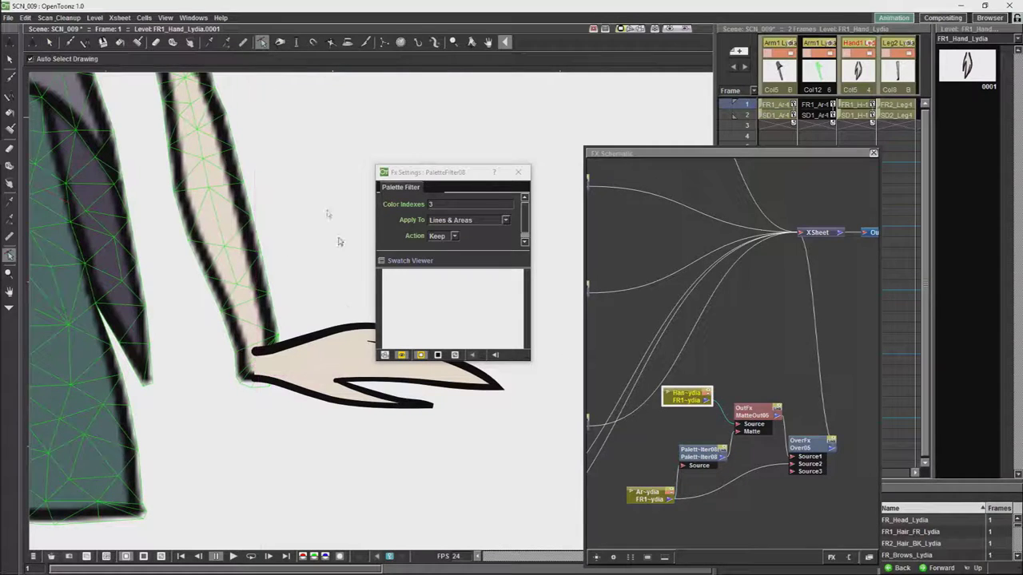
{"action": "left_click", "coordinate": [323, 338]}
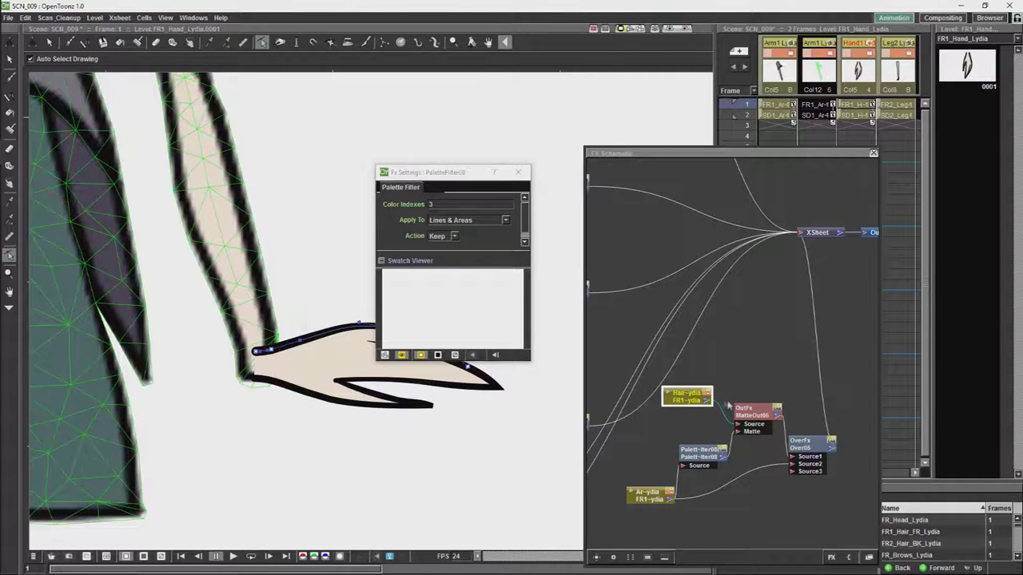
Insert an Erode/Dilate effect between the arm's Palette Filter and the Matte Out's Matte input, and tidy the surrounding nodes
{"action": "right_click", "coordinate": [748, 361]}
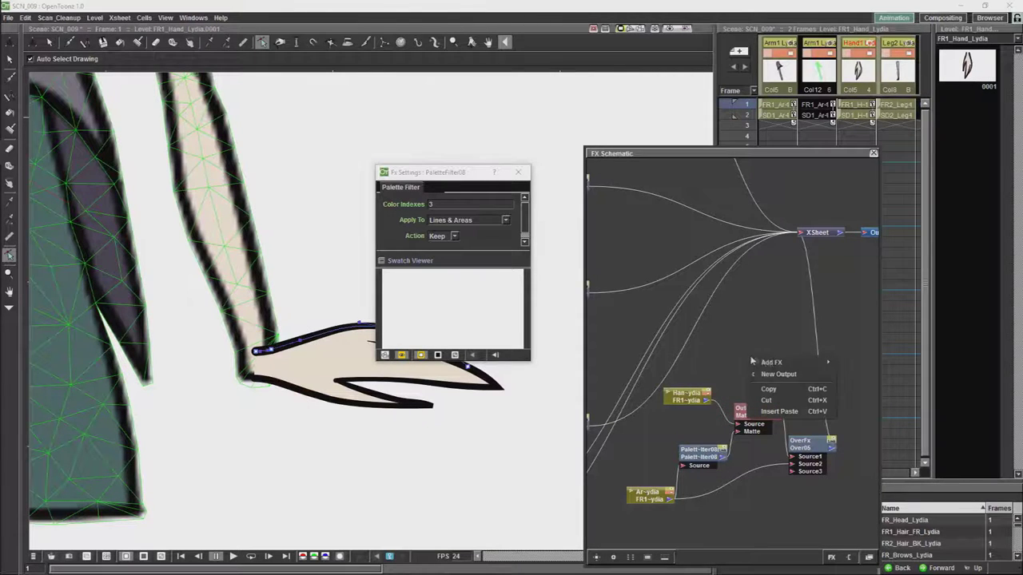
{"action": "mouse_move", "coordinate": [803, 366]}
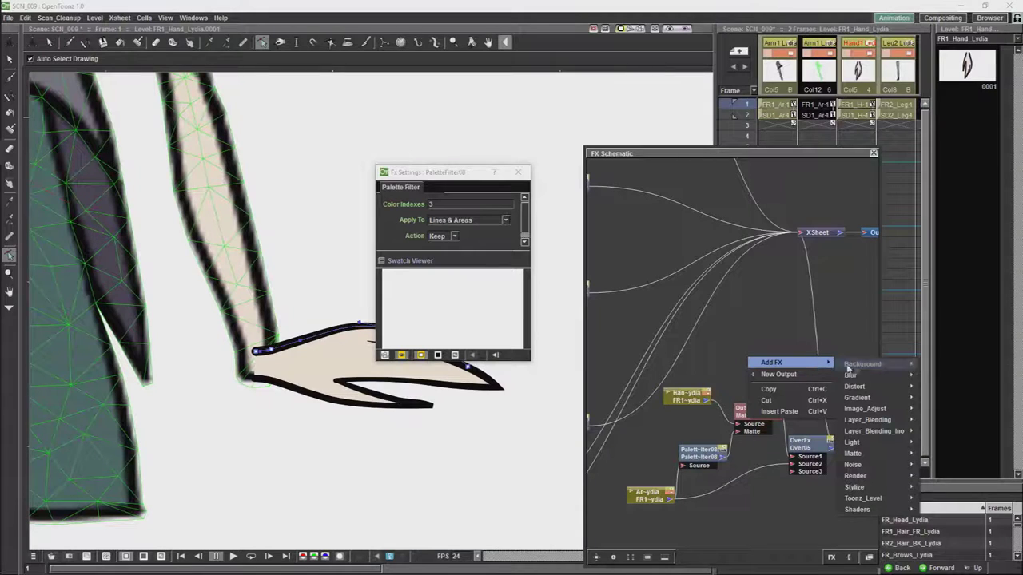
{"action": "mouse_move", "coordinate": [867, 456]}
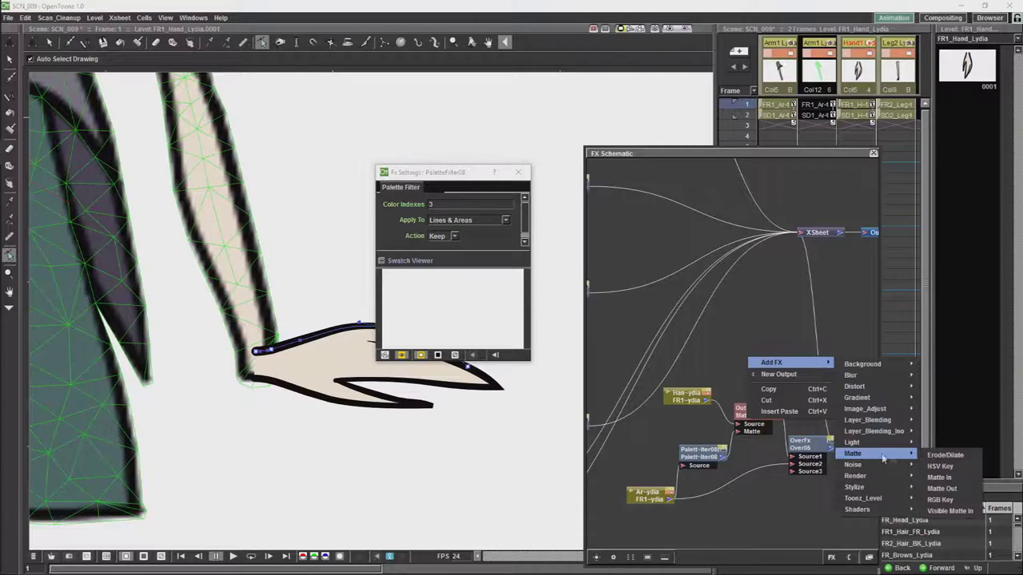
{"action": "left_click", "coordinate": [945, 455]}
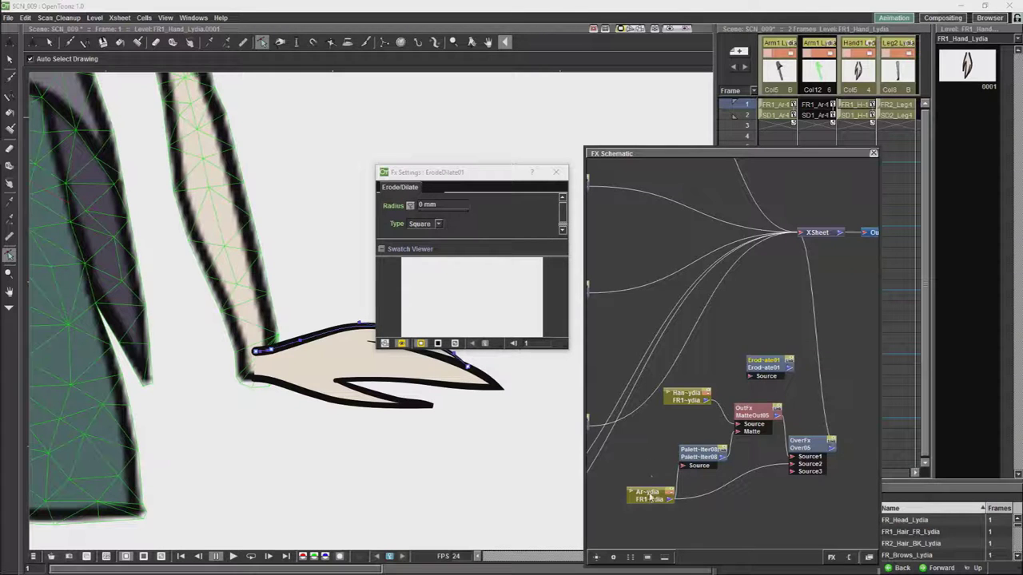
{"action": "left_click_drag", "start_coordinate": [650, 497], "coordinate": [608, 507]}
{"action": "left_click_drag", "start_coordinate": [700, 457], "coordinate": [653, 457]}
{"action": "left_click_drag", "start_coordinate": [763, 361], "coordinate": [721, 450]}
{"action": "left_click", "coordinate": [677, 460]}
{"action": "left_click", "coordinate": [721, 455]}
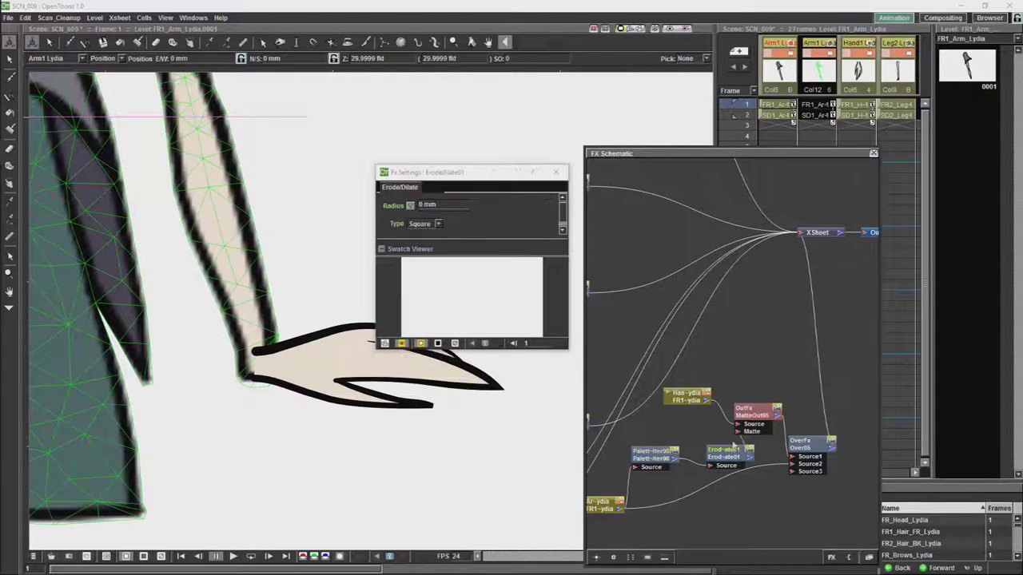
{"action": "left_click_drag", "start_coordinate": [718, 463], "coordinate": [697, 450]}
{"action": "left_click_drag", "start_coordinate": [755, 412], "coordinate": [761, 409]}
Turn the rendered preview on and set the Erode/Dilate radius to -0.267 mm
{"action": "left_click", "coordinate": [688, 30]}
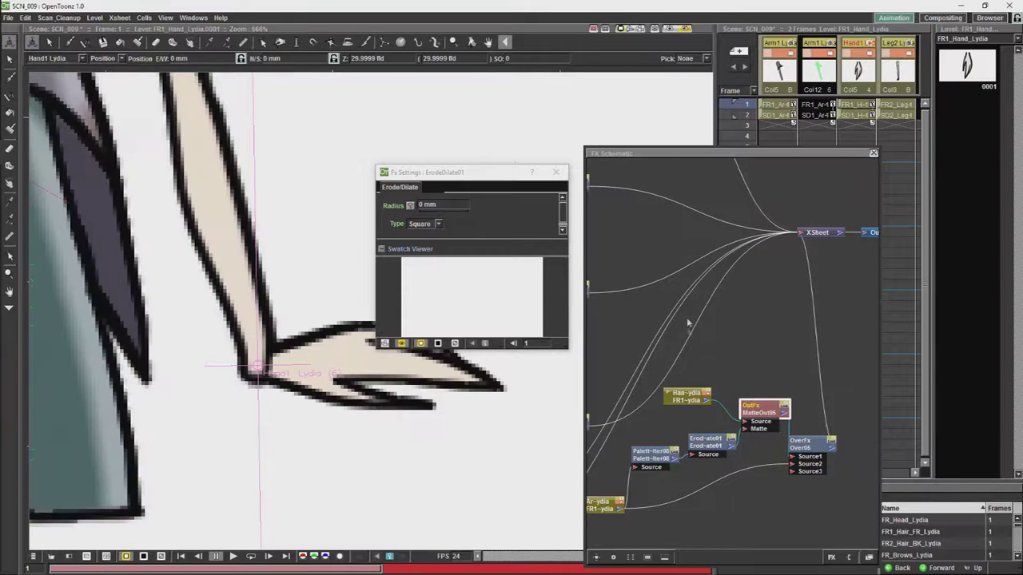
{"action": "left_click", "coordinate": [703, 441]}
{"action": "left_click_drag", "start_coordinate": [707, 441], "coordinate": [707, 439]}
{"action": "left_click_drag", "start_coordinate": [437, 212], "coordinate": [421, 217]}
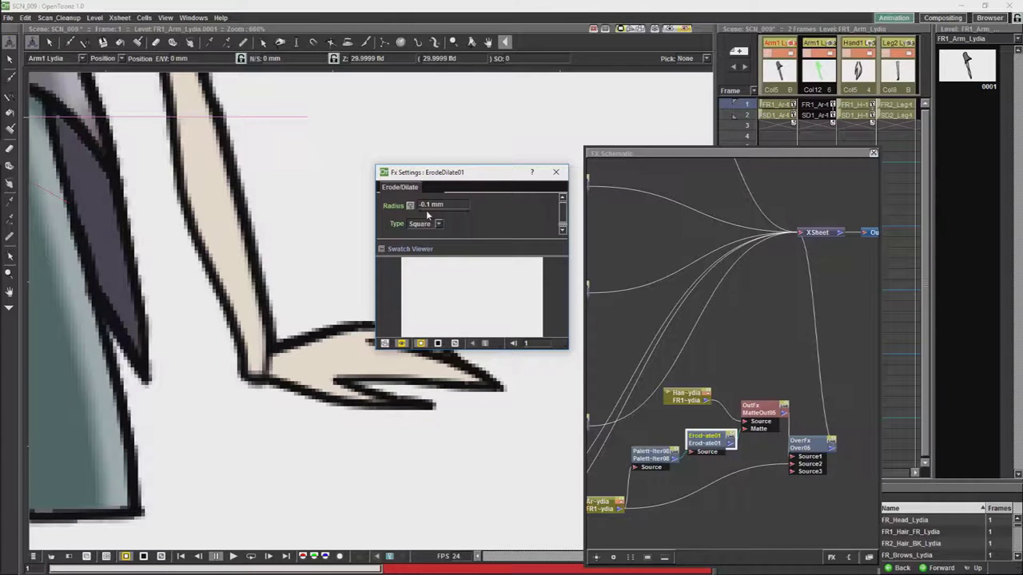
{"action": "left_click_drag", "start_coordinate": [428, 214], "coordinate": [425, 217]}
{"action": "left_click_drag", "start_coordinate": [424, 214], "coordinate": [416, 214]}
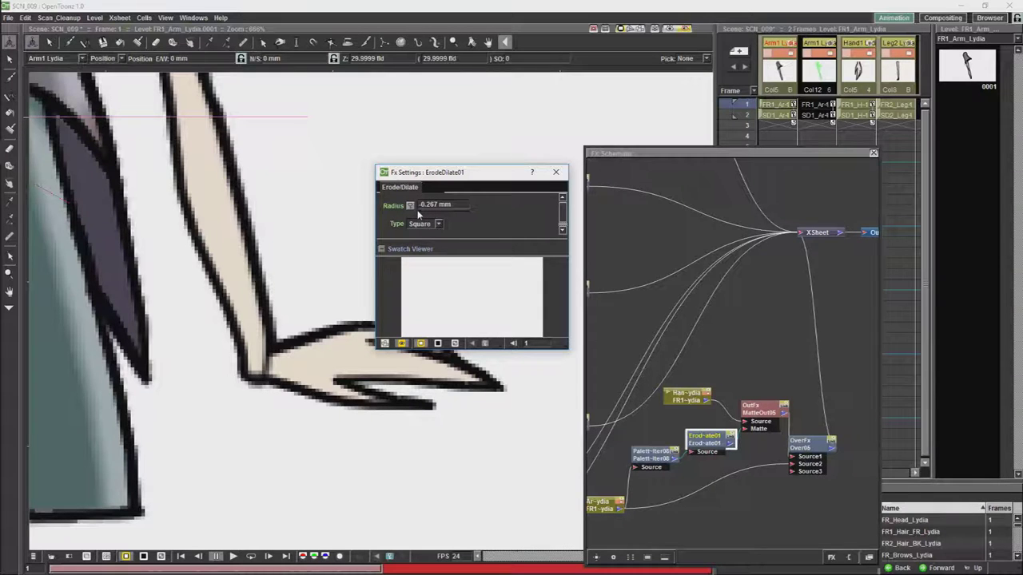
Set the Erode/Dilate radius of the FR1 arm's matte to -0.981 mm
{"action": "left_click_drag", "start_coordinate": [423, 214], "coordinate": [410, 214]}
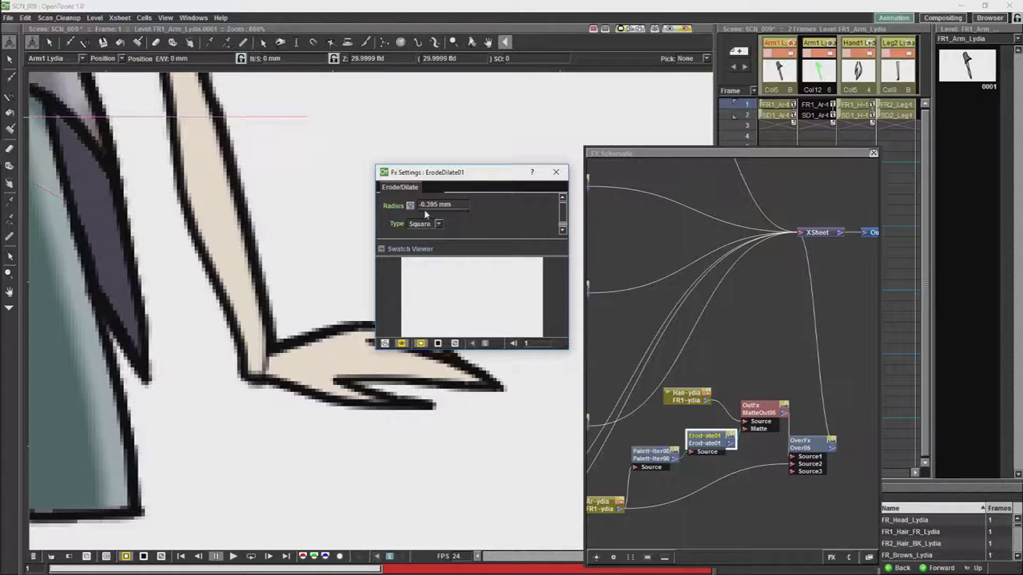
{"action": "left_click_drag", "start_coordinate": [424, 214], "coordinate": [411, 216]}
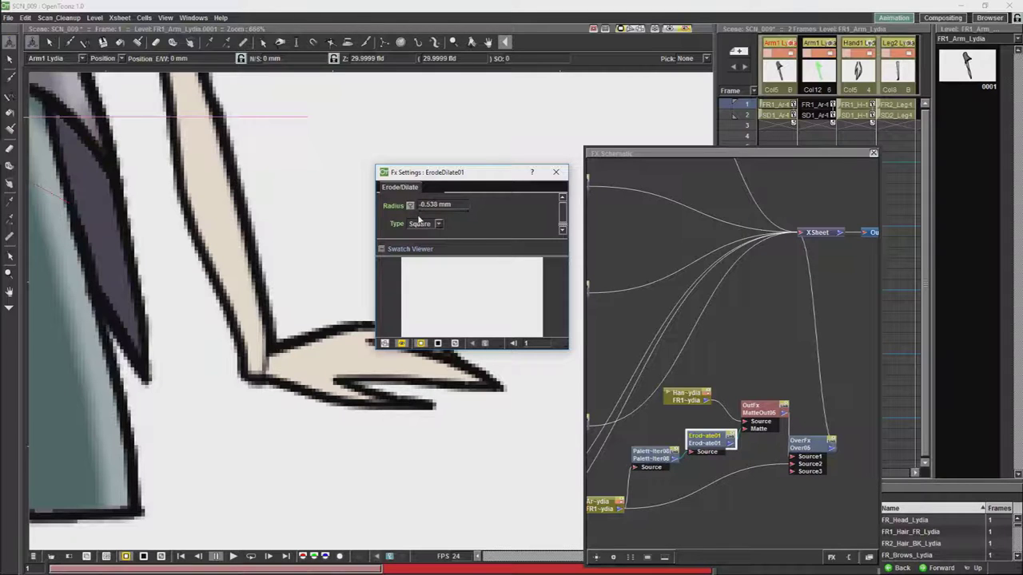
{"action": "left_click_drag", "start_coordinate": [425, 215], "coordinate": [414, 216]}
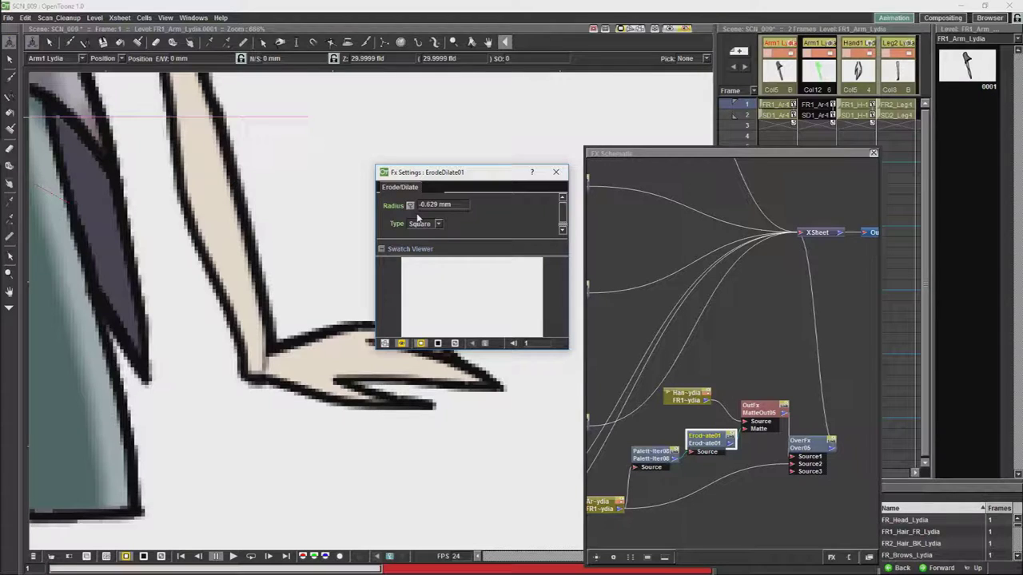
{"action": "left_click_drag", "start_coordinate": [422, 214], "coordinate": [412, 209]}
{"action": "left_click_drag", "start_coordinate": [412, 209], "coordinate": [436, 217]}
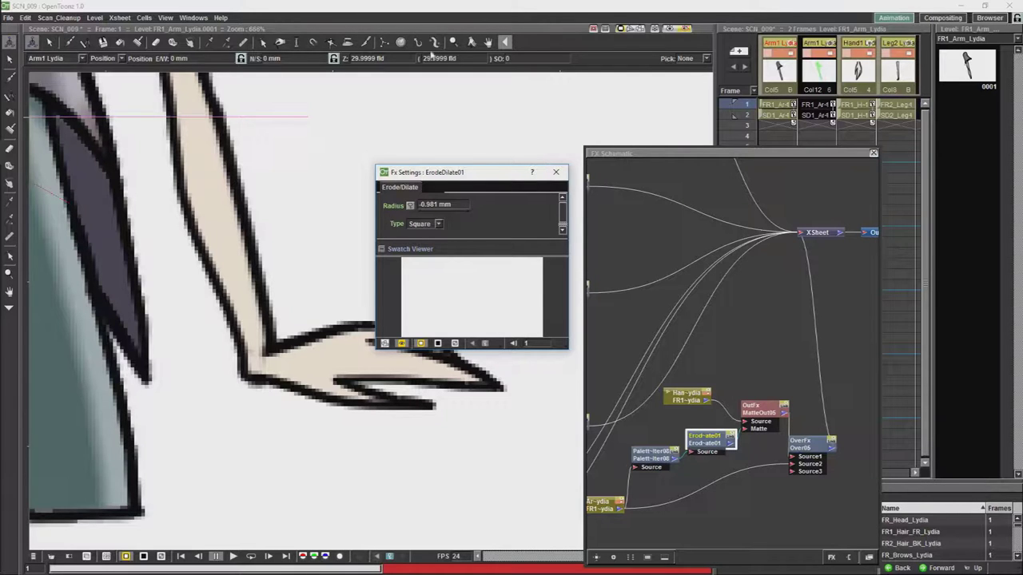
Swing the Hand vertex of the FR1 arm mesh through several angles with the Plastic tool to test the wrist join
{"action": "left_click", "coordinate": [436, 43]}
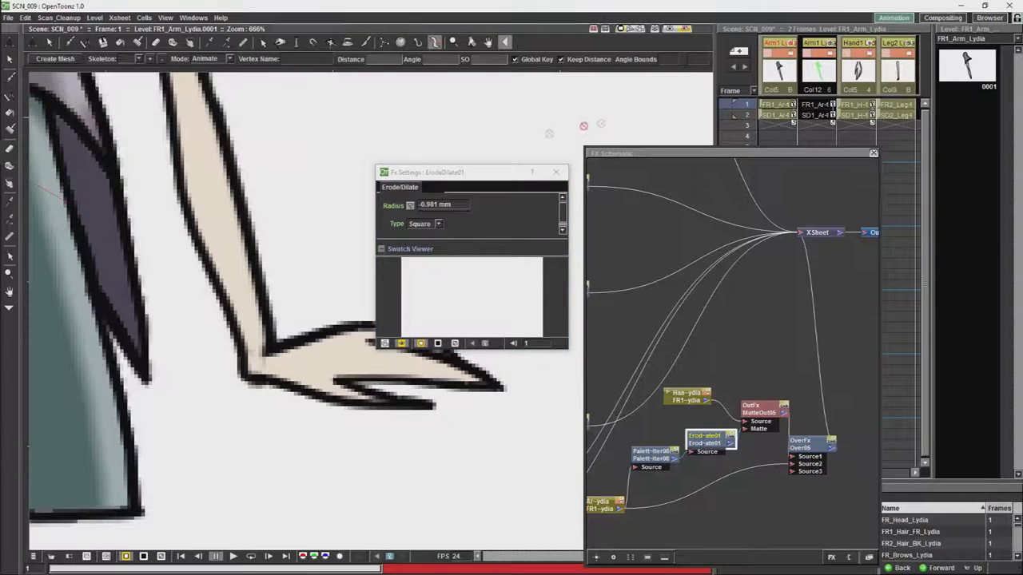
{"action": "left_click", "coordinate": [810, 114]}
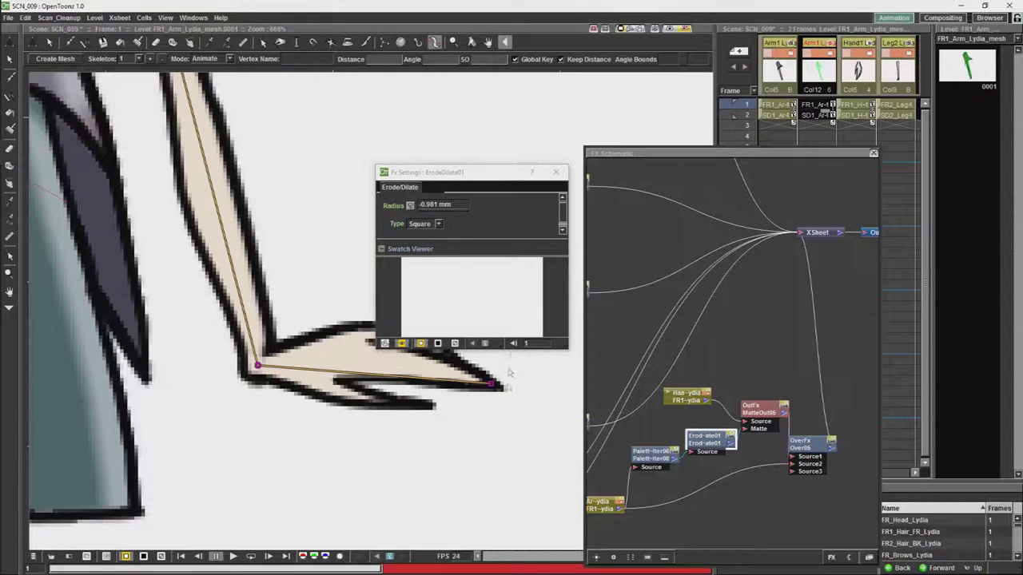
{"action": "left_click_drag", "start_coordinate": [492, 386], "coordinate": [160, 412]}
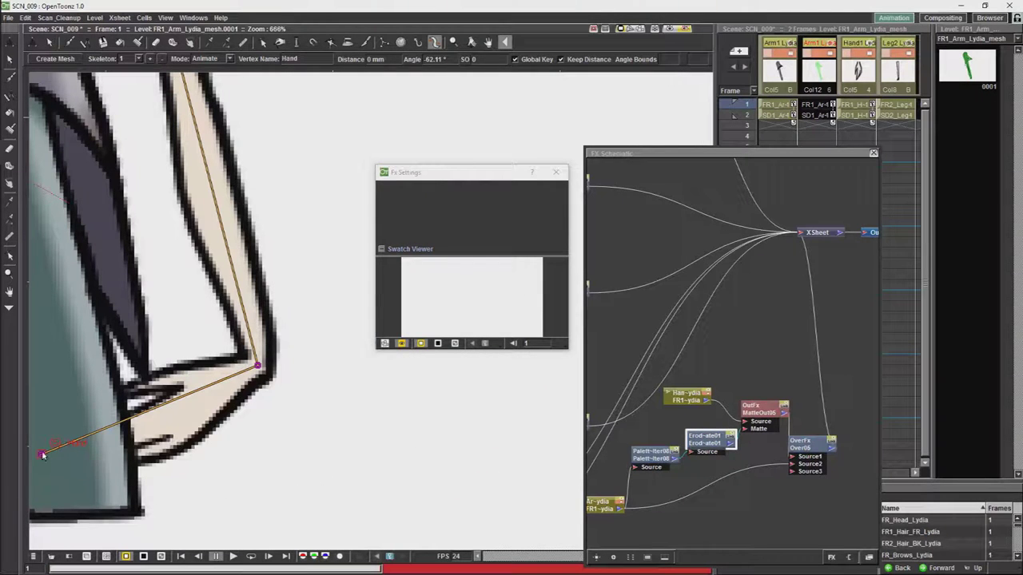
{"action": "left_click_drag", "start_coordinate": [42, 454], "coordinate": [379, 445]}
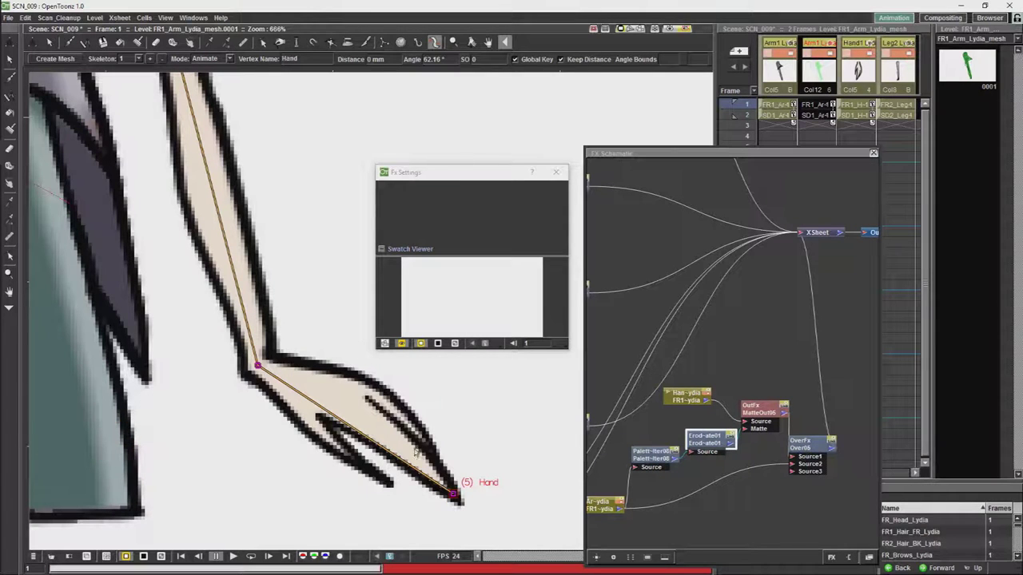
{"action": "left_click_drag", "start_coordinate": [454, 495], "coordinate": [484, 424]}
{"action": "left_click_drag", "start_coordinate": [427, 457], "coordinate": [270, 503]}
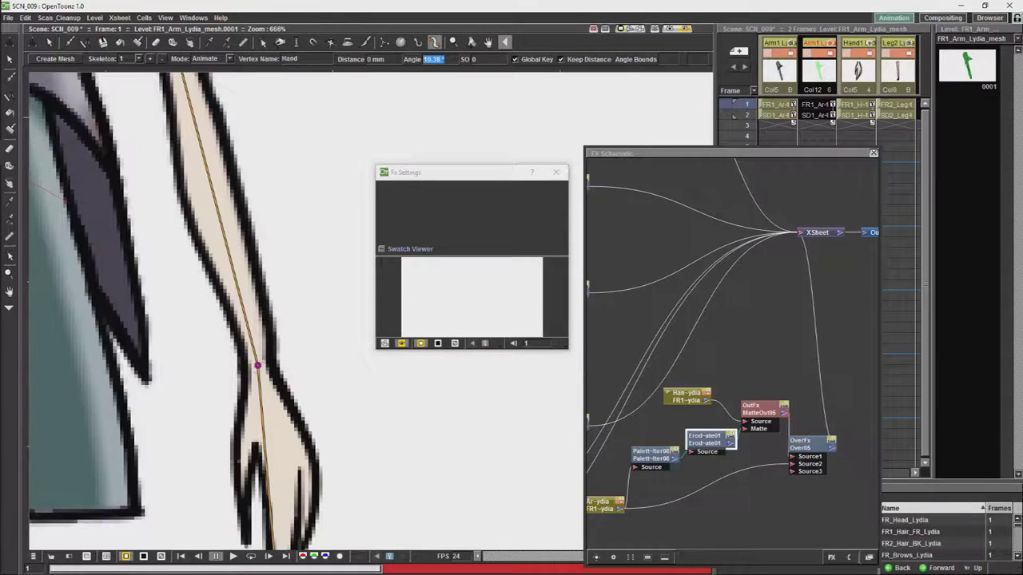
Reset the Hand vertex's angle to 0
{"action": "key", "text": "alt+0"}
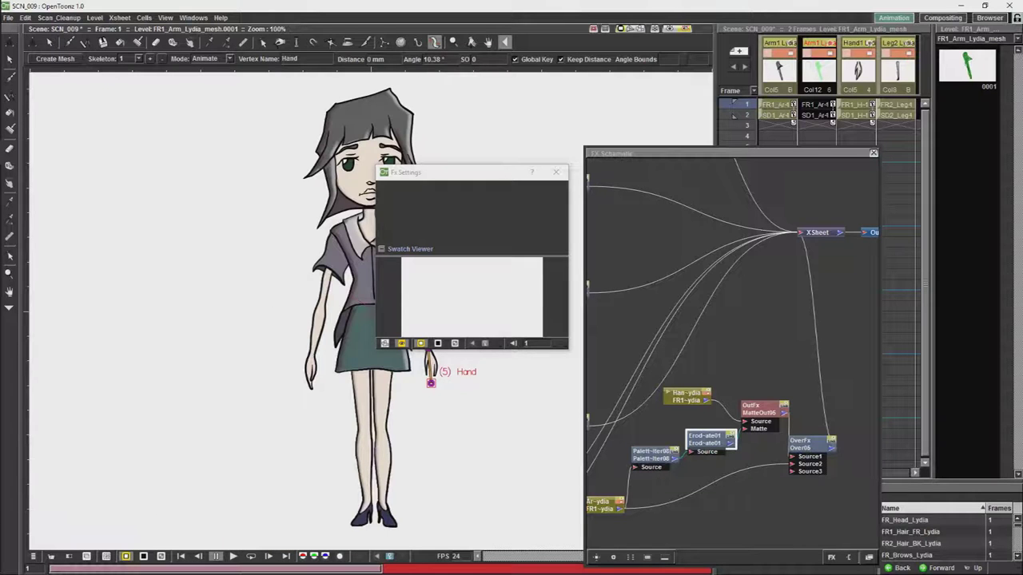
{"action": "left_click", "coordinate": [432, 60]}
{"action": "type", "text": "0"}
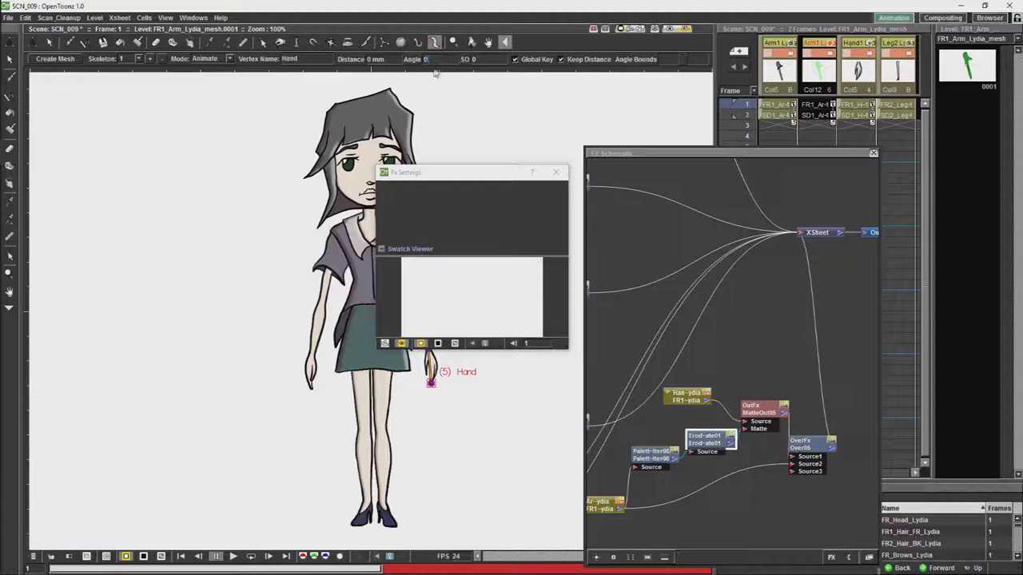
{"action": "key", "text": "Return"}
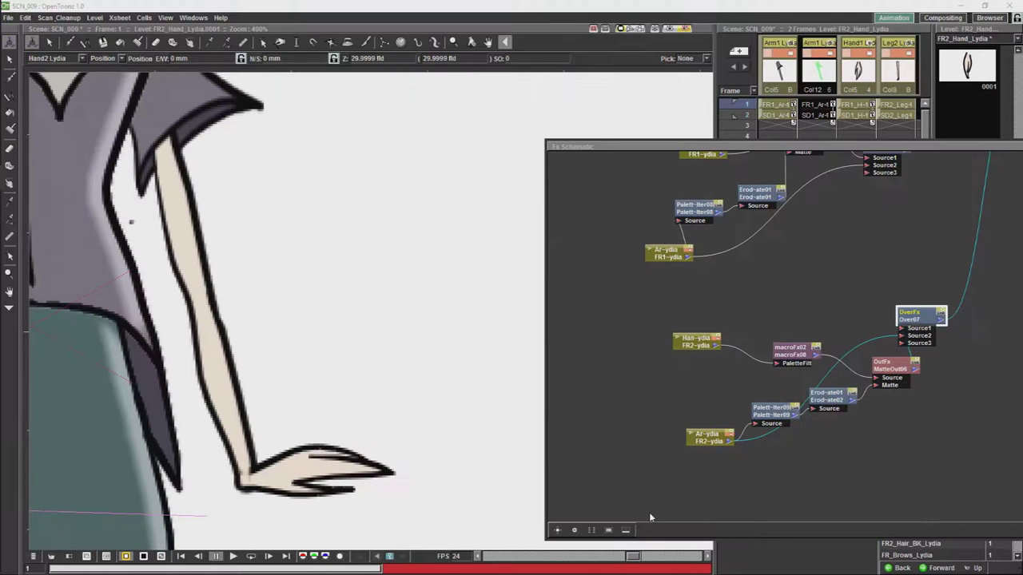
Spread out the FR1 hand and arm nodes in the Fx Schematic to tidy their matte setup
{"action": "left_click_drag", "start_coordinate": [822, 243], "coordinate": [721, 361]}
{"action": "left_click_drag", "start_coordinate": [816, 293], "coordinate": [872, 303]}
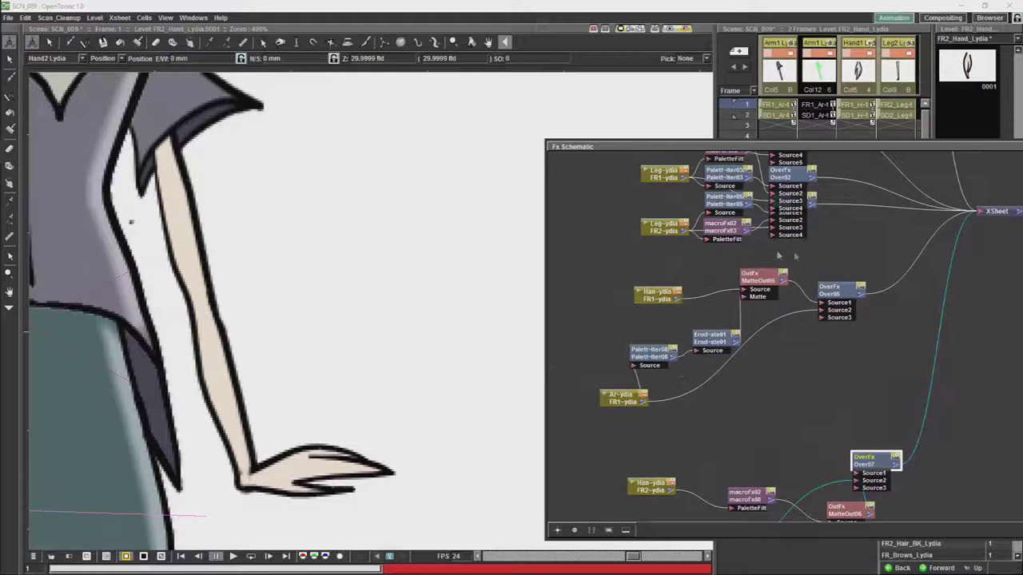
{"action": "left_click_drag", "start_coordinate": [663, 300], "coordinate": [646, 300]}
{"action": "left_click_drag", "start_coordinate": [625, 400], "coordinate": [600, 400]}
{"action": "left_click_drag", "start_coordinate": [772, 353], "coordinate": [652, 418]}
{"action": "scroll", "coordinate": [751, 351], "scroll_direction": "down", "scroll_amount": 3}
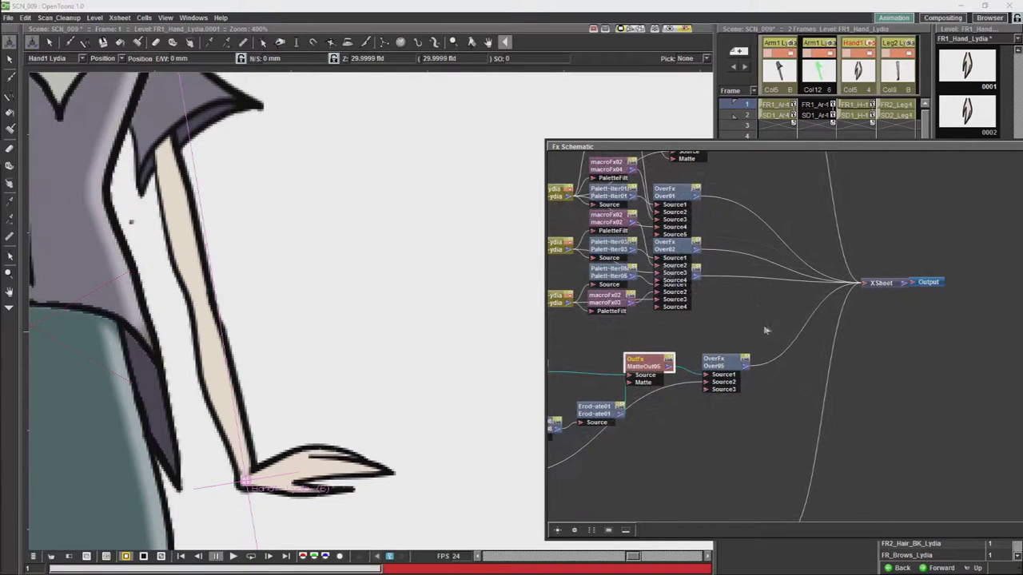
{"action": "left_click_drag", "start_coordinate": [746, 334], "coordinate": [846, 317]}
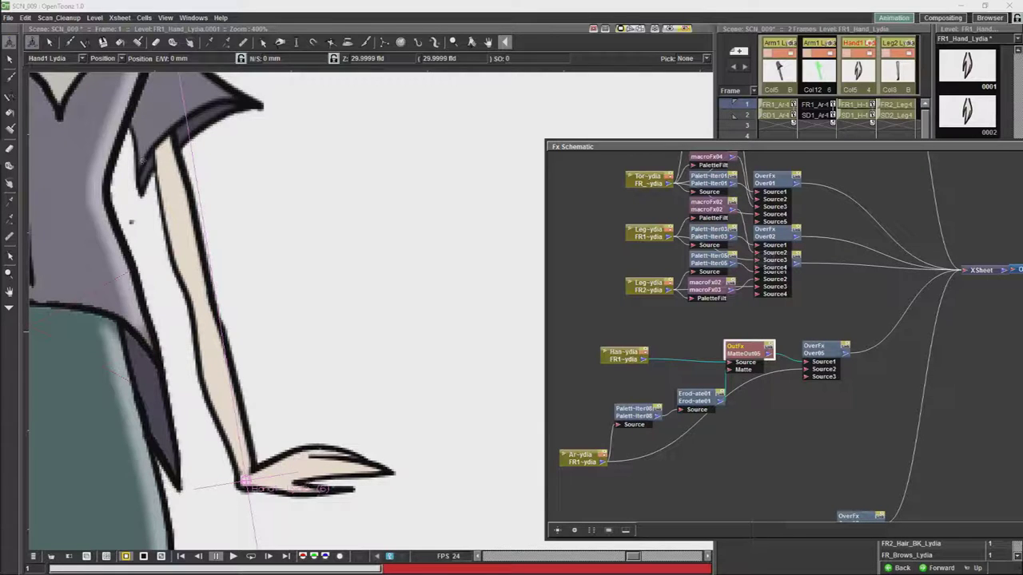
Add an HSV Key effect and insert it between the FR1 arm and hand's Over node and the XSheet
{"action": "right_click", "coordinate": [870, 384]}
{"action": "mouse_move", "coordinate": [908, 387]}
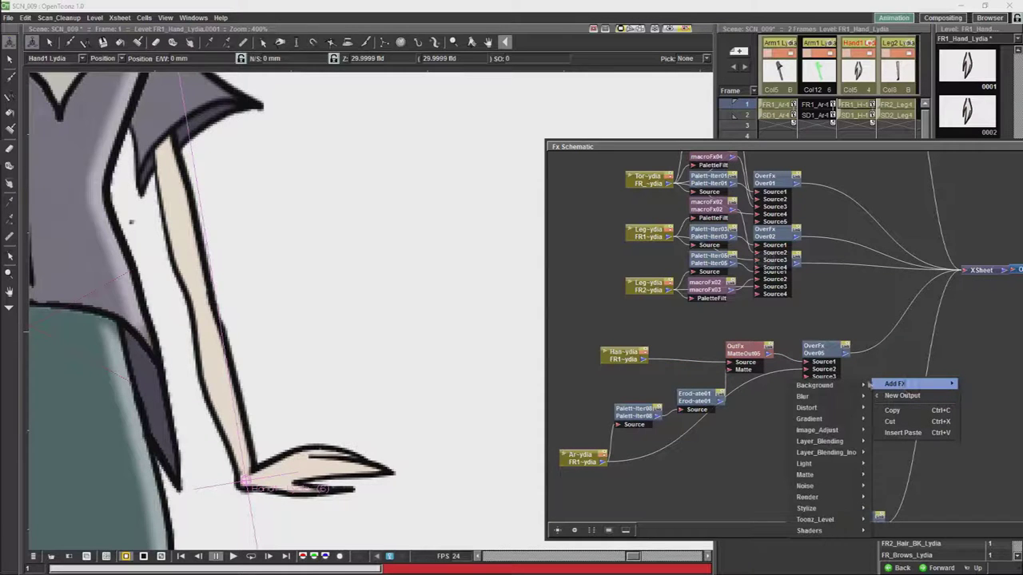
{"action": "mouse_move", "coordinate": [821, 477]}
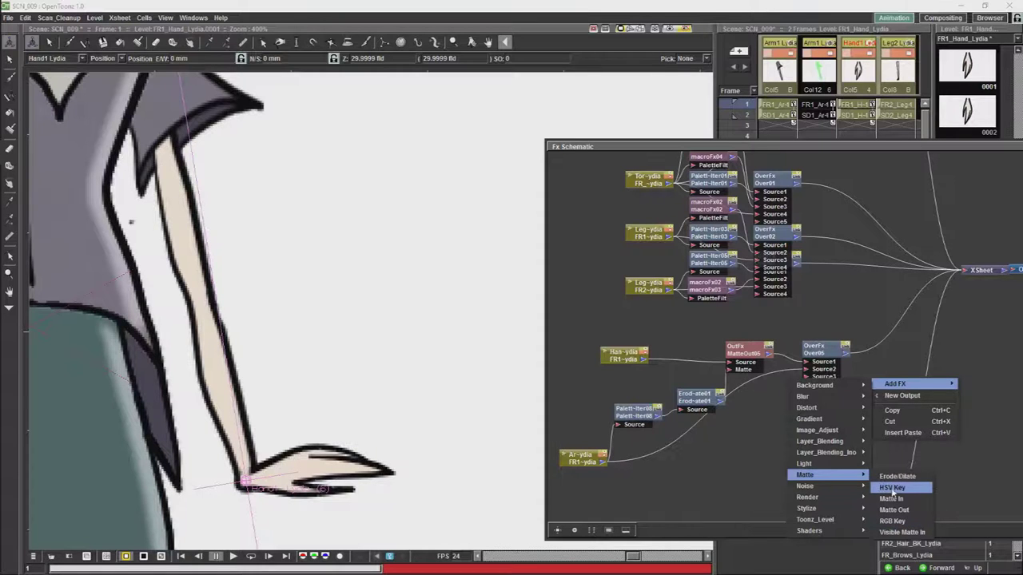
{"action": "left_click", "coordinate": [893, 490]}
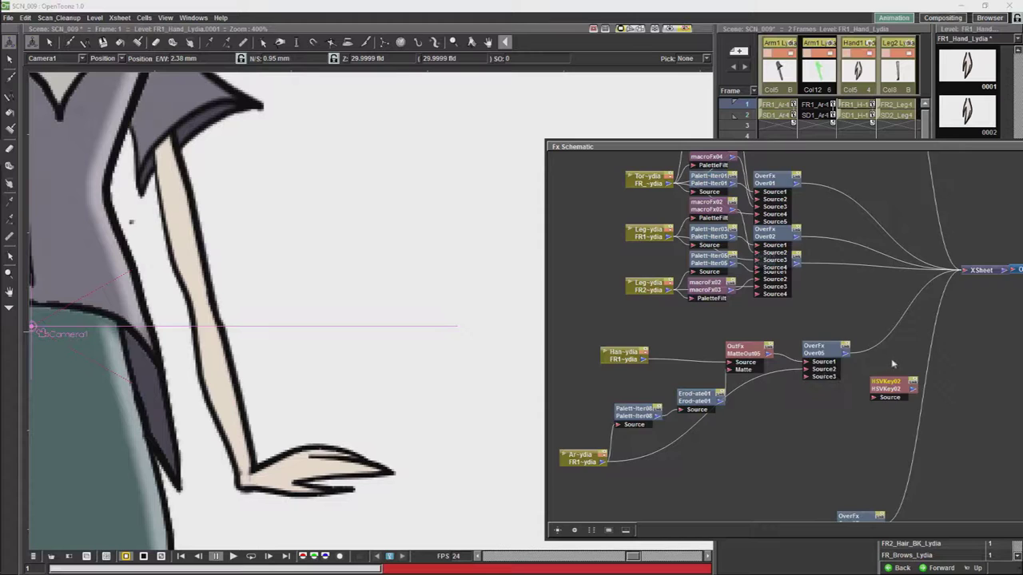
{"action": "left_click_drag", "start_coordinate": [892, 364], "coordinate": [902, 340]}
{"action": "left_click_drag", "start_coordinate": [831, 454], "coordinate": [830, 422]}
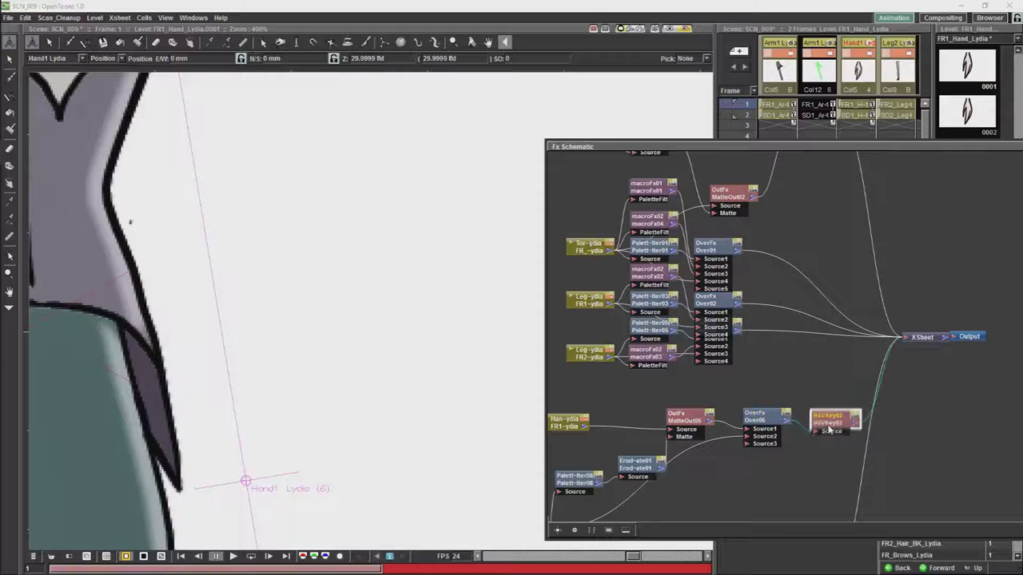
Open the HSV Key settings and set H Range to 290.072, S Range to 0.784 and V Range to 0.82
{"action": "double_click", "coordinate": [830, 422]}
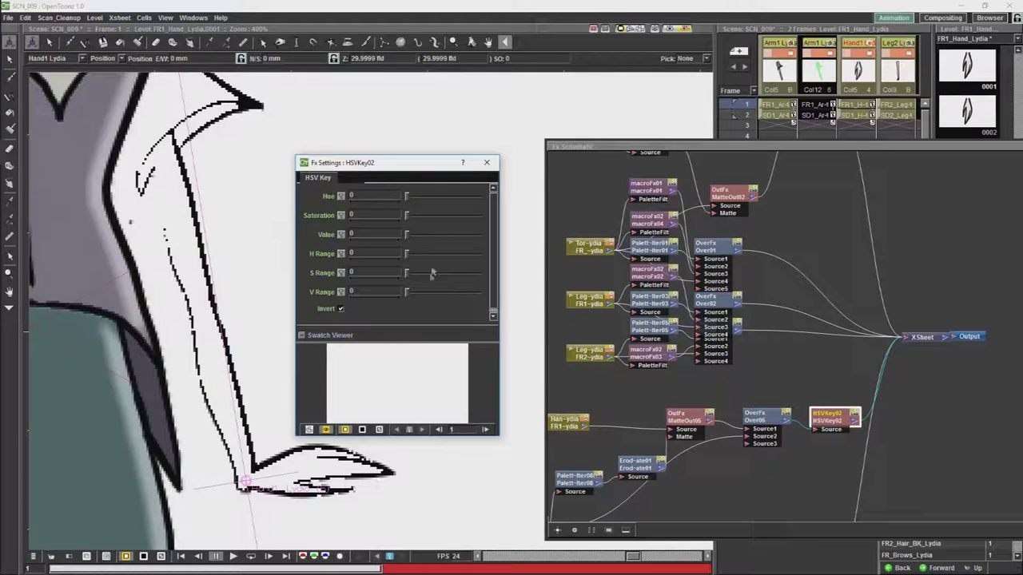
{"action": "left_click_drag", "start_coordinate": [408, 257], "coordinate": [449, 265]}
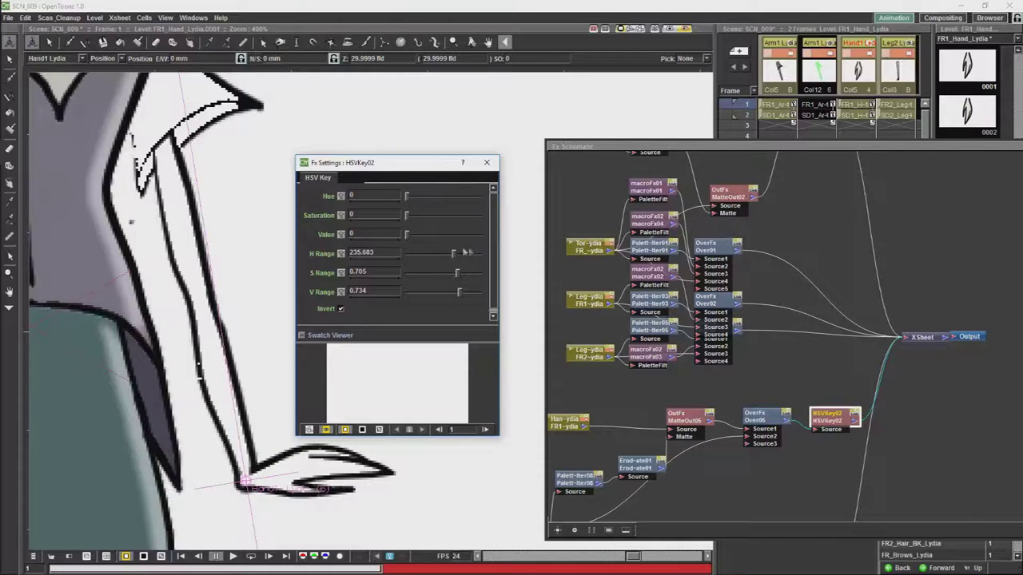
{"action": "left_click_drag", "start_coordinate": [454, 254], "coordinate": [467, 297]}
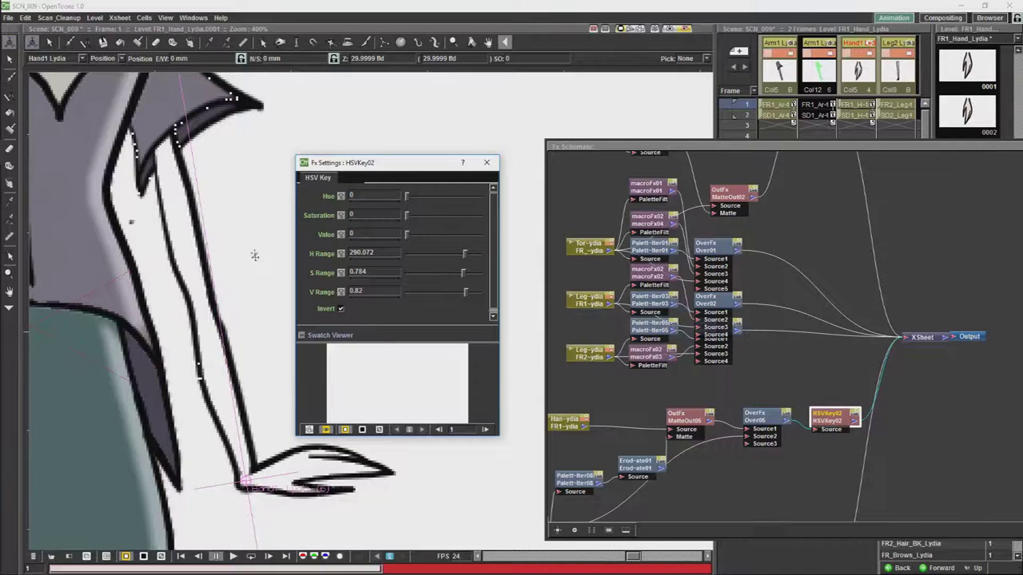
{"action": "mouse_move", "coordinate": [255, 260]}
{"action": "left_mouse_down"}
{"action": "mouse_move", "coordinate": [252, 317]}
{"action": "mouse_move", "coordinate": [243, 309]}
{"action": "mouse_move", "coordinate": [254, 283]}
{"action": "mouse_move", "coordinate": [255, 310]}
{"action": "mouse_move", "coordinate": [254, 238]}
{"action": "left_mouse_up"}
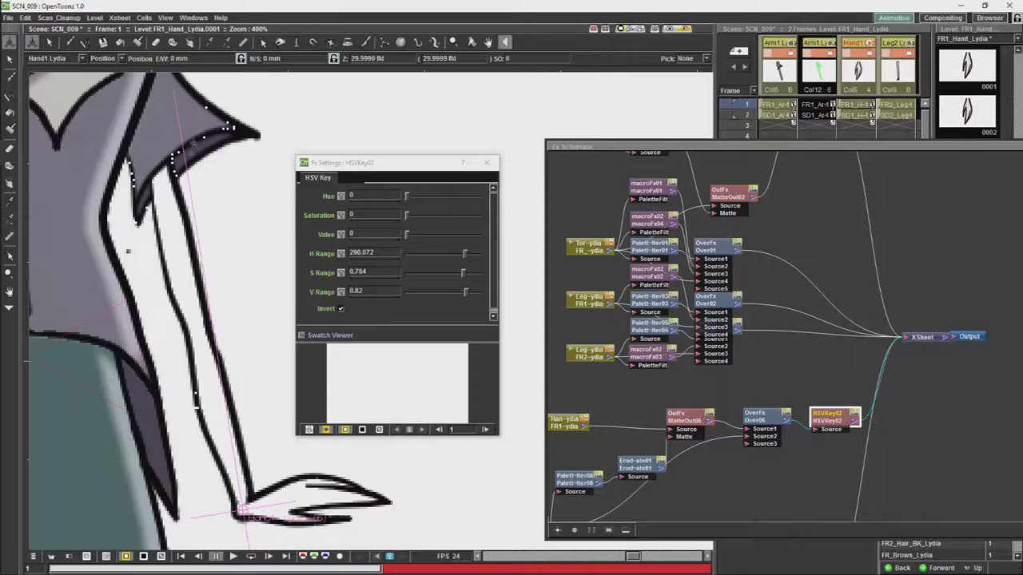
Set the HSV Key to Hue 10.36, Saturation 0.072, Value 0.158, H Range 238.273, S Range 0.719 and V Range 0.784
{"action": "mouse_move", "coordinate": [468, 258]}
{"action": "left_mouse_down"}
{"action": "mouse_move", "coordinate": [458, 274]}
{"action": "mouse_move", "coordinate": [454, 255]}
{"action": "left_mouse_up"}
{"action": "left_click_drag", "start_coordinate": [470, 297], "coordinate": [463, 292]}
{"action": "left_click_drag", "start_coordinate": [406, 235], "coordinate": [418, 236]}
{"action": "mouse_move", "coordinate": [406, 216]}
{"action": "left_mouse_down"}
{"action": "mouse_move", "coordinate": [416, 200]}
{"action": "mouse_move", "coordinate": [437, 201]}
{"action": "mouse_move", "coordinate": [416, 198]}
{"action": "mouse_move", "coordinate": [425, 233]}
{"action": "mouse_move", "coordinate": [413, 197]}
{"action": "left_mouse_up"}
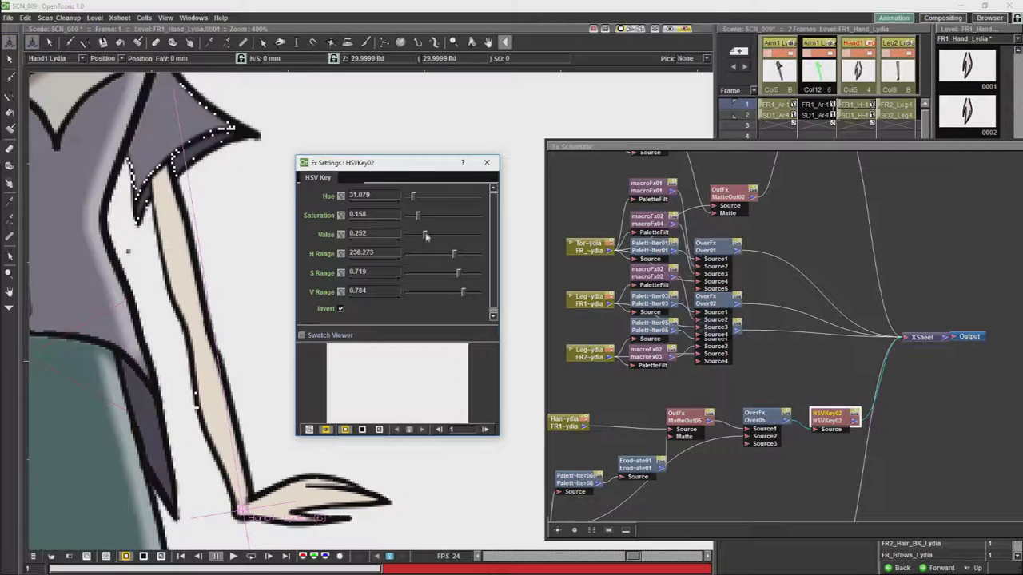
{"action": "left_click_drag", "start_coordinate": [425, 234], "coordinate": [421, 198]}
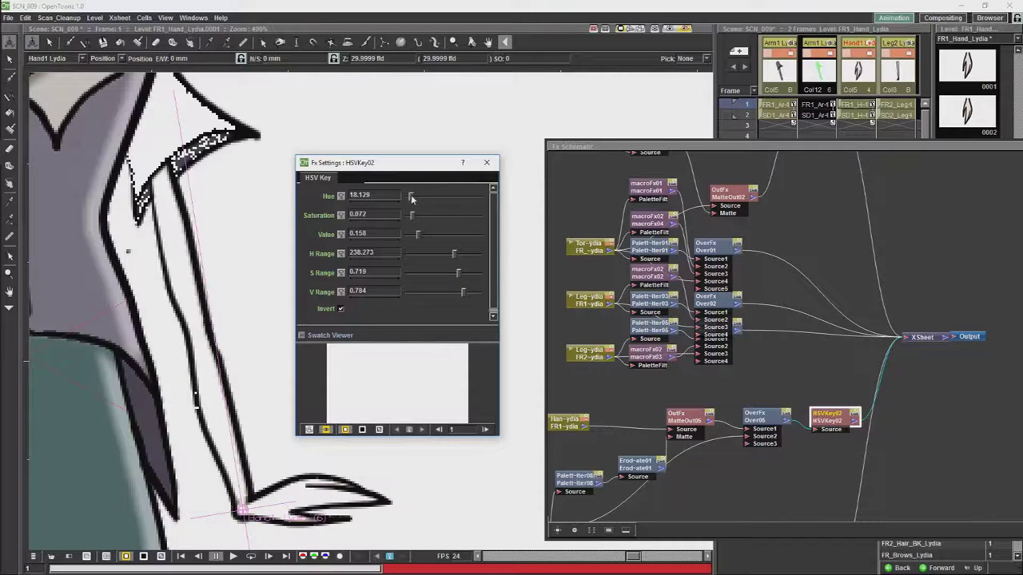
{"action": "left_click_drag", "start_coordinate": [410, 198], "coordinate": [408, 196]}
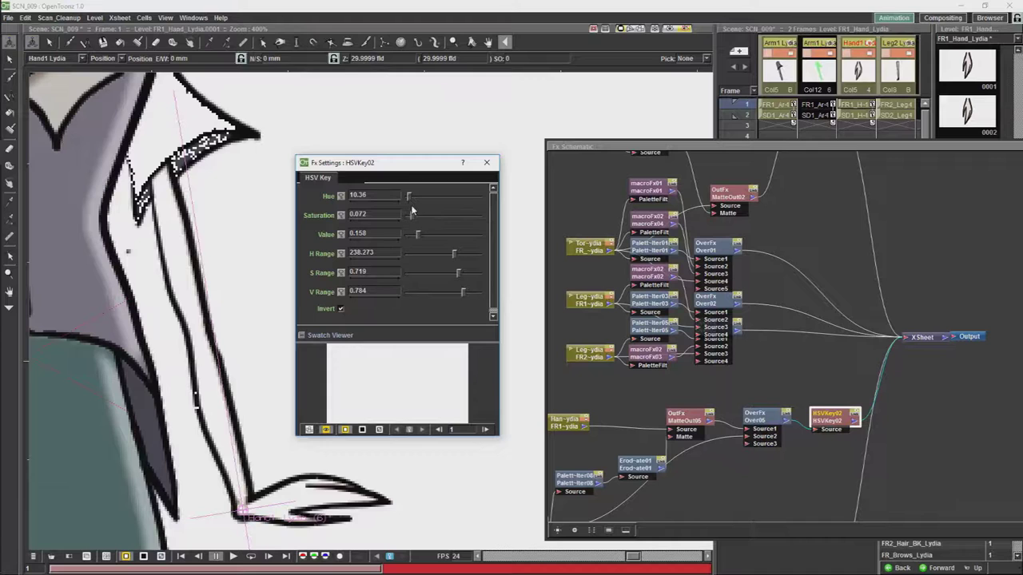
Add an Over effect and insert it between the HSV Key and the XSheet, with the key feeding Source1
{"action": "right_click", "coordinate": [826, 383]}
{"action": "mouse_move", "coordinate": [873, 389]}
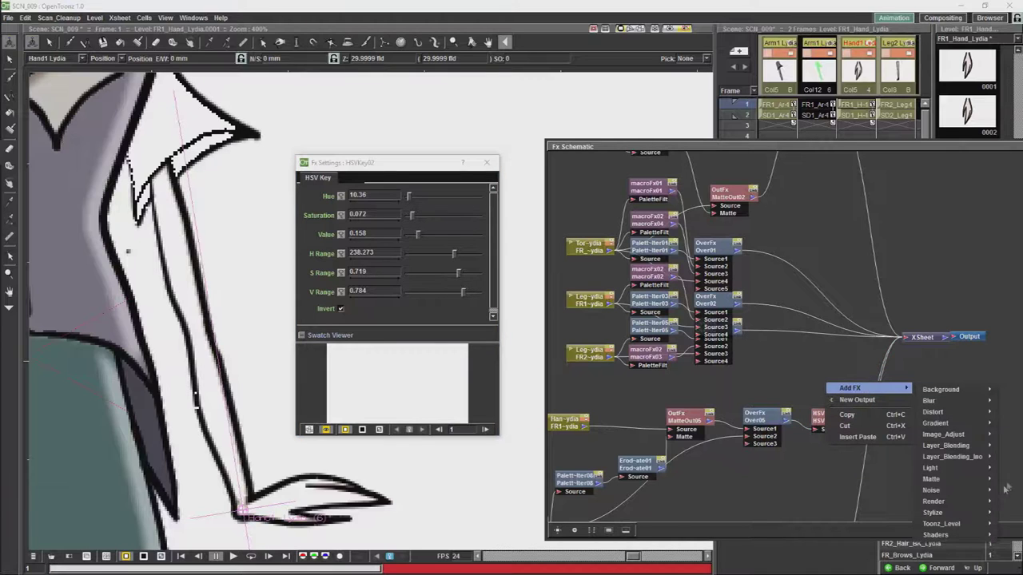
{"action": "mouse_move", "coordinate": [947, 479]}
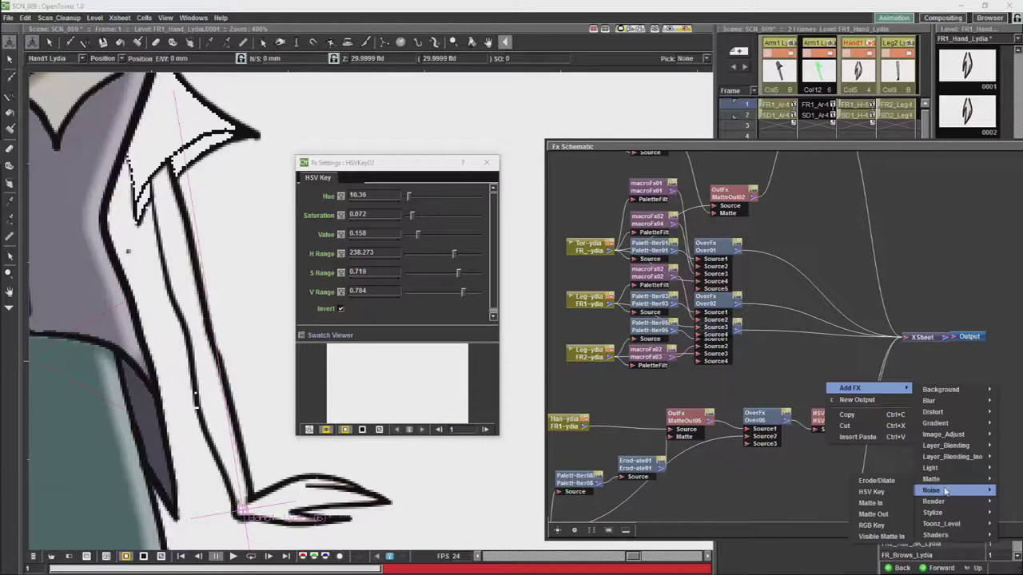
{"action": "mouse_move", "coordinate": [954, 438]}
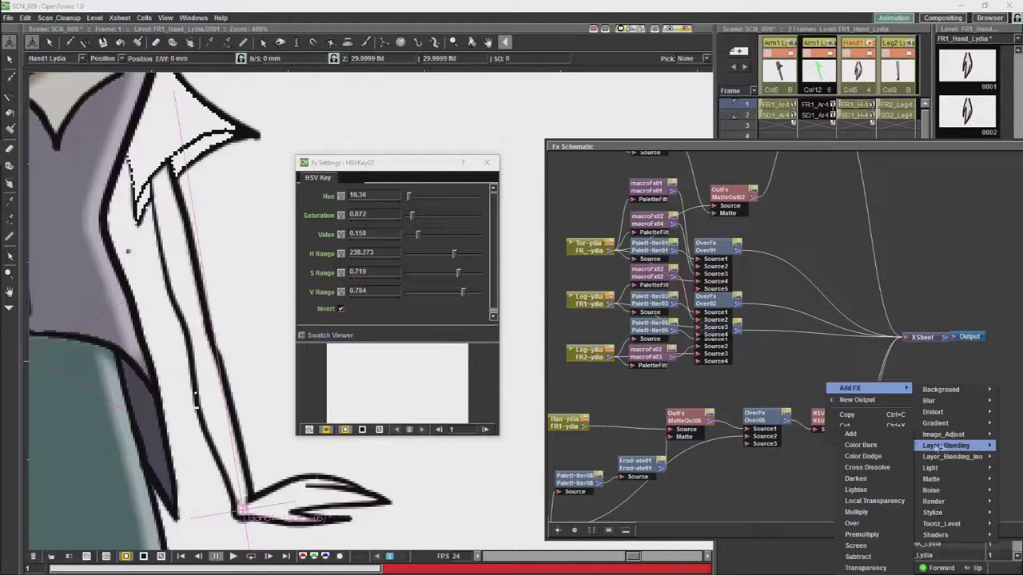
{"action": "left_click", "coordinate": [853, 524]}
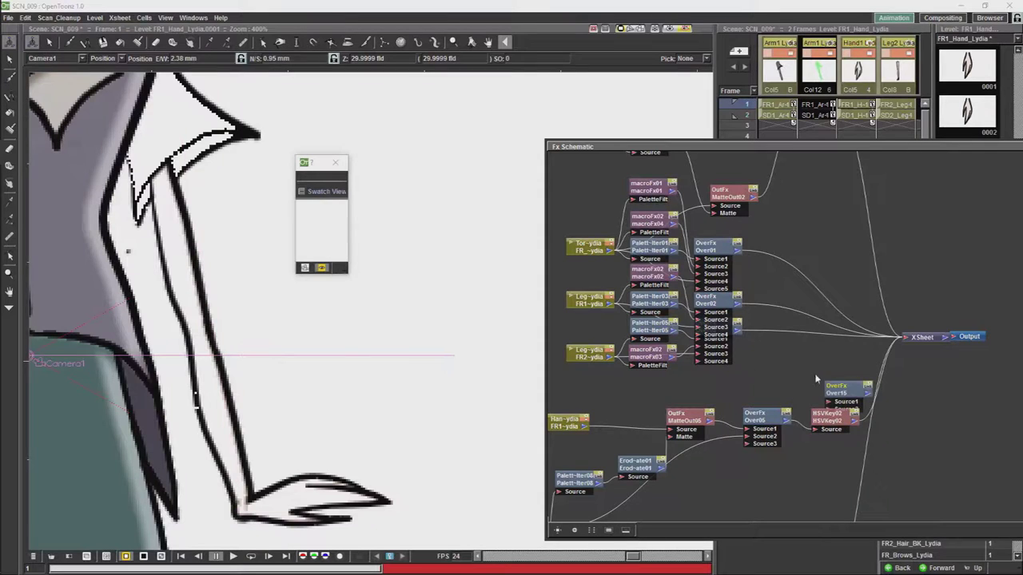
{"action": "left_click_drag", "start_coordinate": [816, 373], "coordinate": [898, 338]}
{"action": "left_click", "coordinate": [893, 388]}
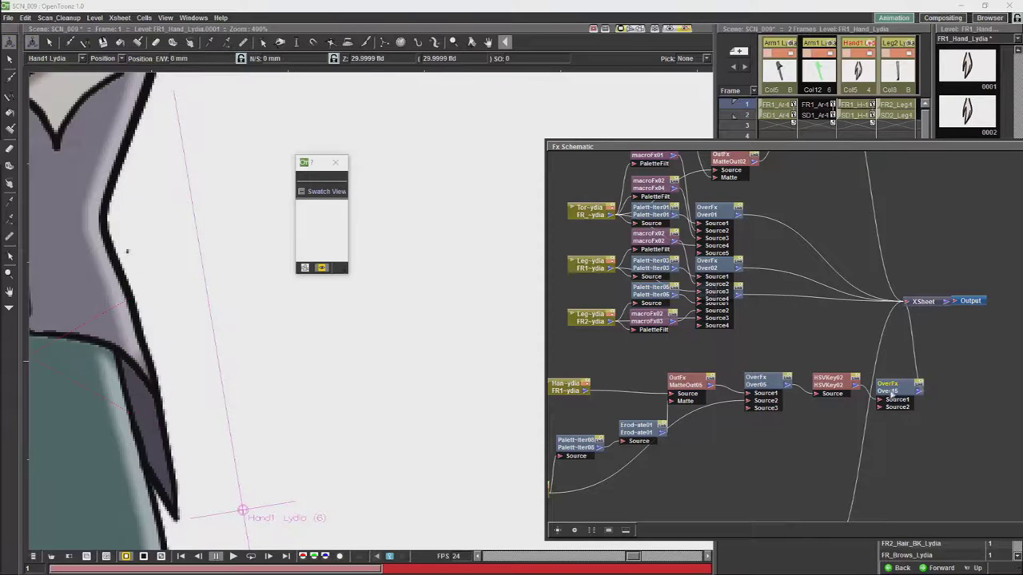
Move the new Over node below the HSV Key and connect the FR1 arm column to its Source2 input
{"action": "left_click_drag", "start_coordinate": [895, 392], "coordinate": [856, 455]}
{"action": "left_click_drag", "start_coordinate": [658, 474], "coordinate": [702, 441]}
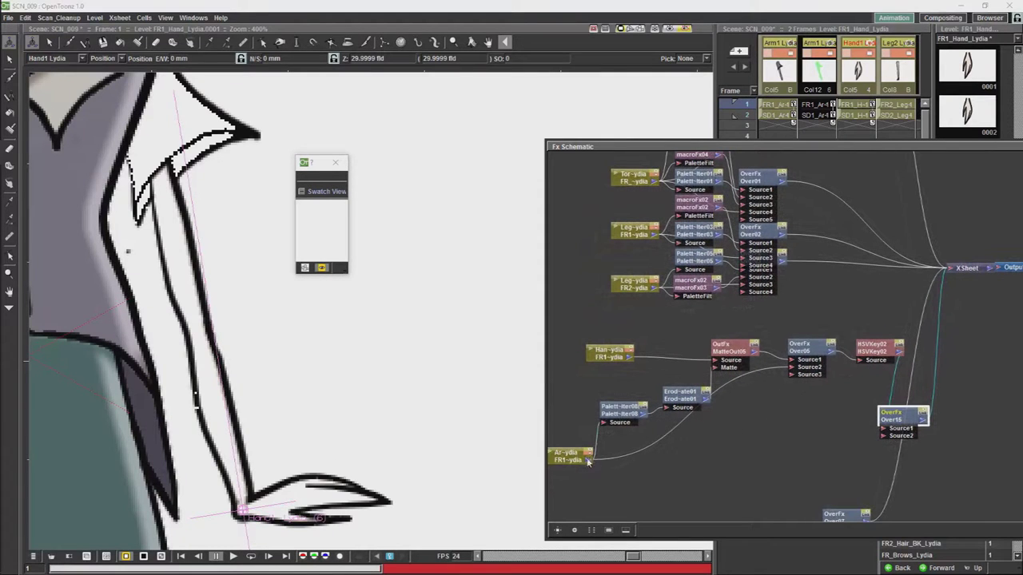
{"action": "left_click_drag", "start_coordinate": [589, 461], "coordinate": [884, 435]}
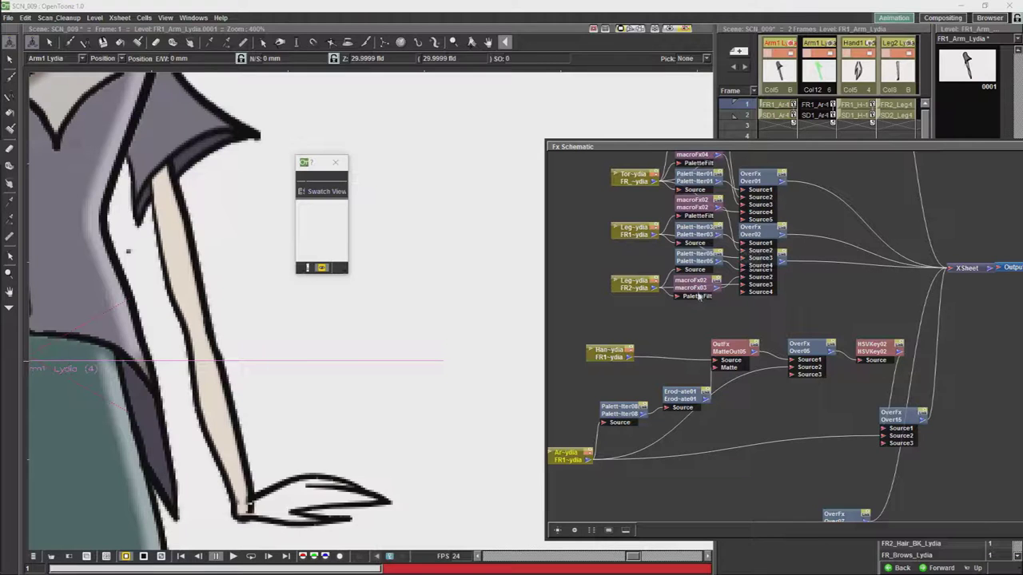
Copy the torso's macroFx01 and macroFx02 highlight macros and paste both into the FR1 arm and hand node group
{"action": "mouse_move", "coordinate": [709, 330]}
{"action": "left_mouse_down"}
{"action": "mouse_move", "coordinate": [721, 330]}
{"action": "mouse_move", "coordinate": [717, 343]}
{"action": "left_mouse_up"}
{"action": "scroll", "coordinate": [717, 342], "scroll_direction": "up", "scroll_amount": 3}
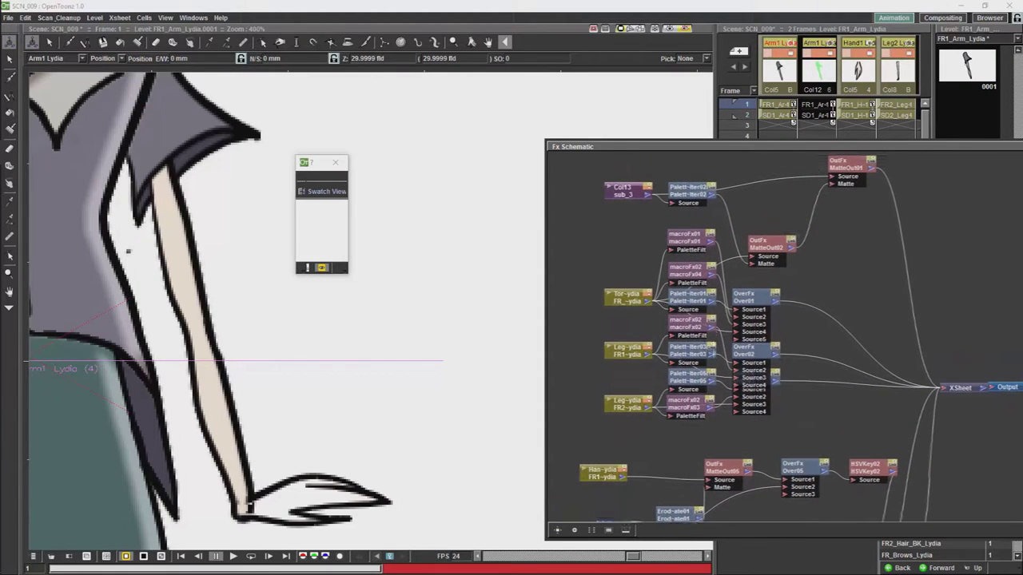
{"action": "left_click", "coordinate": [684, 239]}
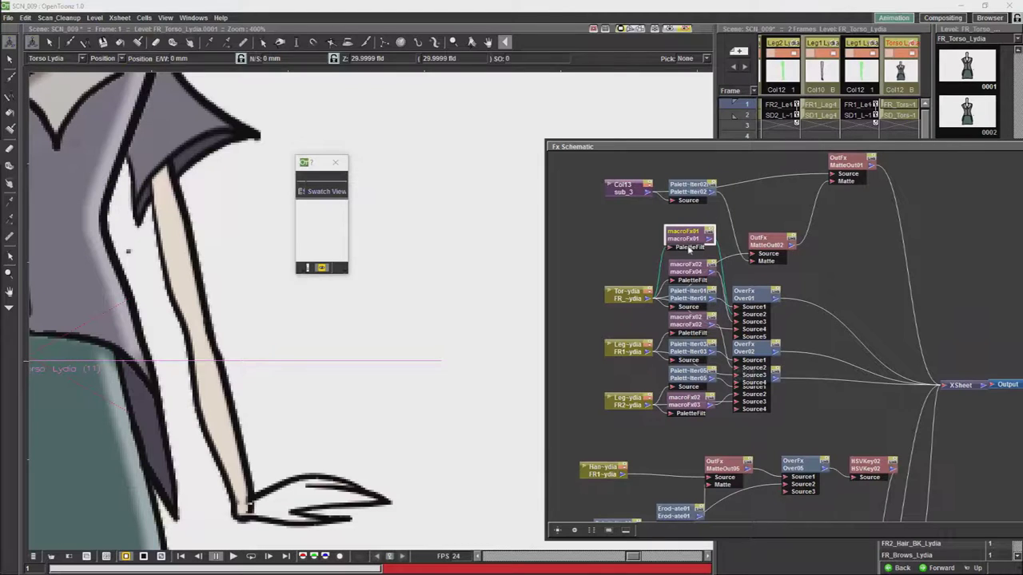
{"action": "left_click", "coordinate": [774, 508]}
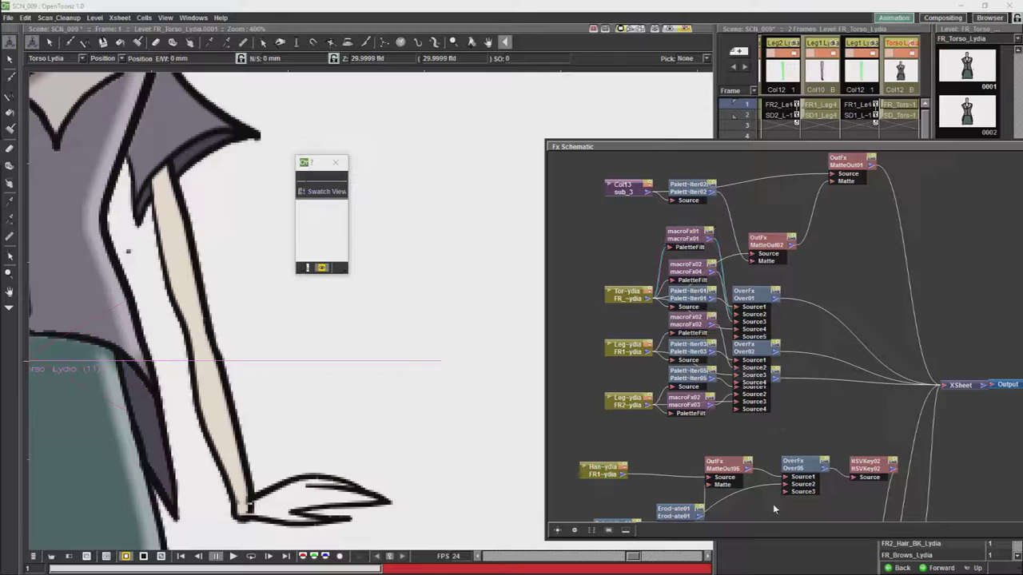
{"action": "left_click", "coordinate": [684, 238]}
{"action": "left_click", "coordinate": [779, 432]}
{"action": "key", "text": "ctrl+v"}
{"action": "left_click", "coordinate": [687, 272]}
{"action": "left_click", "coordinate": [828, 414]}
{"action": "key", "text": "ctrl+v"}
{"action": "left_click_drag", "start_coordinate": [839, 422], "coordinate": [762, 369]}
Insert the pasted macroFx02 between the FR1 arm column and Source2 of Over15, and place the macroFx01 copy beside it
{"action": "left_click_drag", "start_coordinate": [833, 271], "coordinate": [747, 433]}
{"action": "left_click_drag", "start_coordinate": [565, 422], "coordinate": [859, 398]}
{"action": "double_click", "coordinate": [753, 436]}
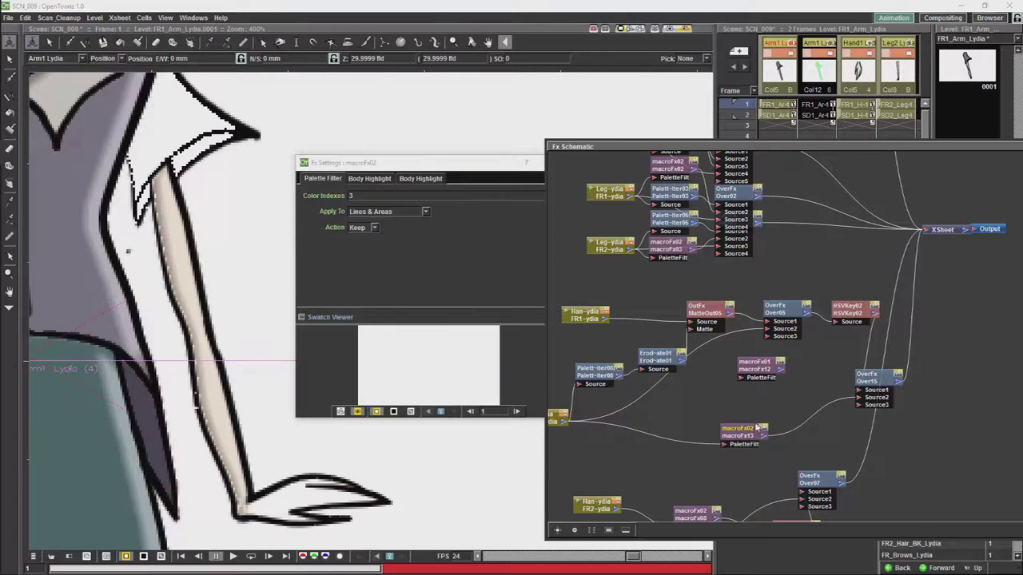
{"action": "left_click_drag", "start_coordinate": [752, 436], "coordinate": [763, 409]}
{"action": "left_click", "coordinate": [758, 372]}
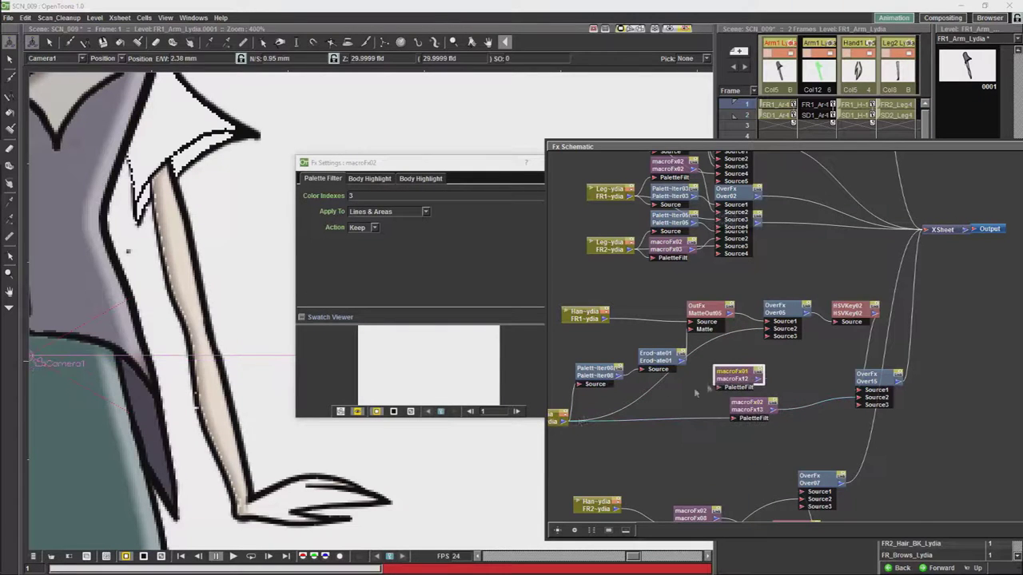
Feed the FR1 arm column into the pasted macroFx01, and route macroFx02 to Source1 and macroFx01 to Source2 of Over15
{"action": "left_click", "coordinate": [568, 422]}
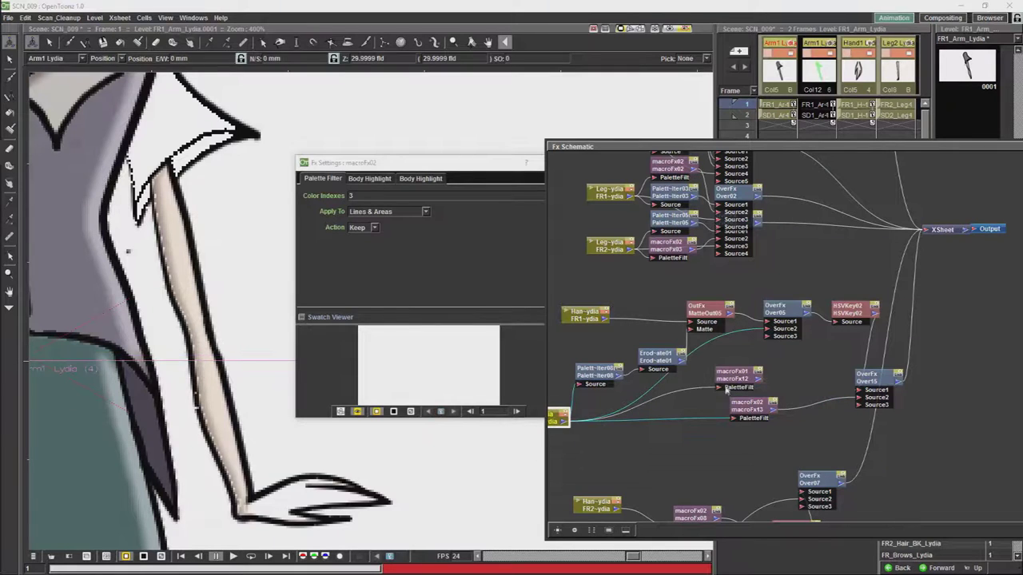
{"action": "left_click_drag", "start_coordinate": [739, 383], "coordinate": [760, 375]}
{"action": "left_click", "coordinate": [764, 390]}
{"action": "left_click_drag", "start_coordinate": [745, 442], "coordinate": [751, 414]}
{"action": "left_click", "coordinate": [755, 374]}
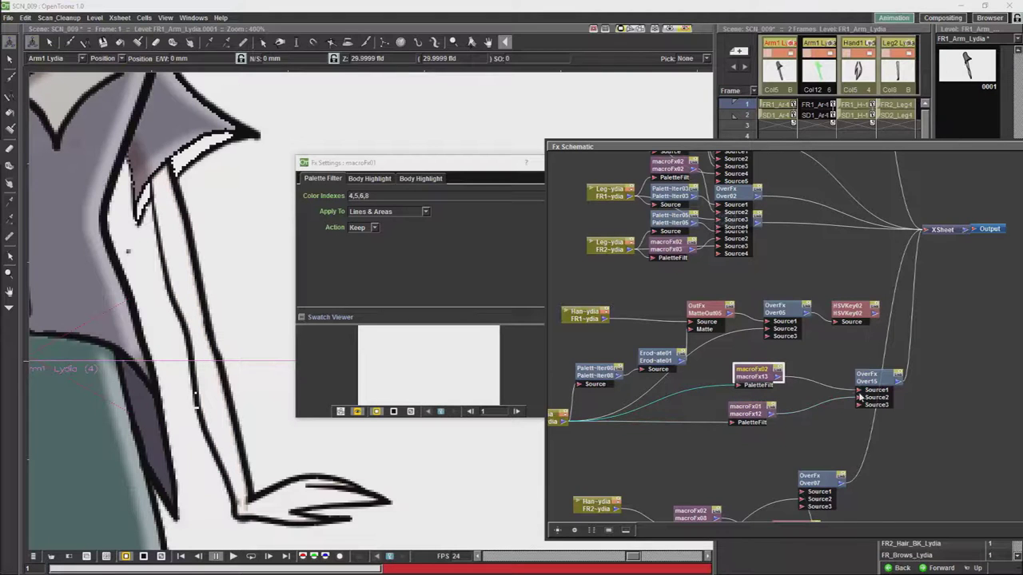
{"action": "left_click_drag", "start_coordinate": [763, 371], "coordinate": [769, 369]}
Add an Over effect from the layer blending effects and place it in front of the arm's macroFx02 node
{"action": "right_click", "coordinate": [794, 353]}
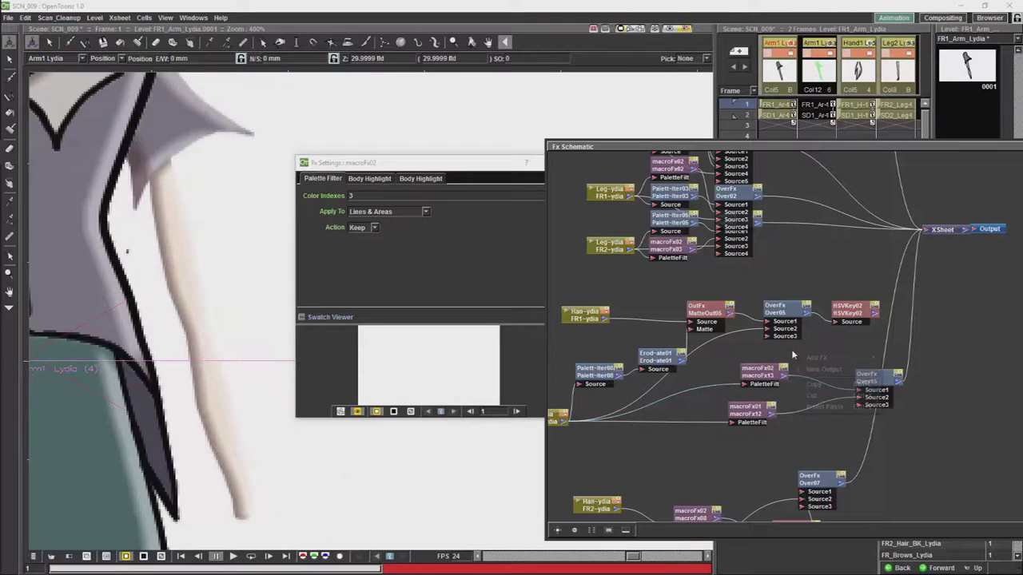
{"action": "mouse_move", "coordinate": [827, 359]}
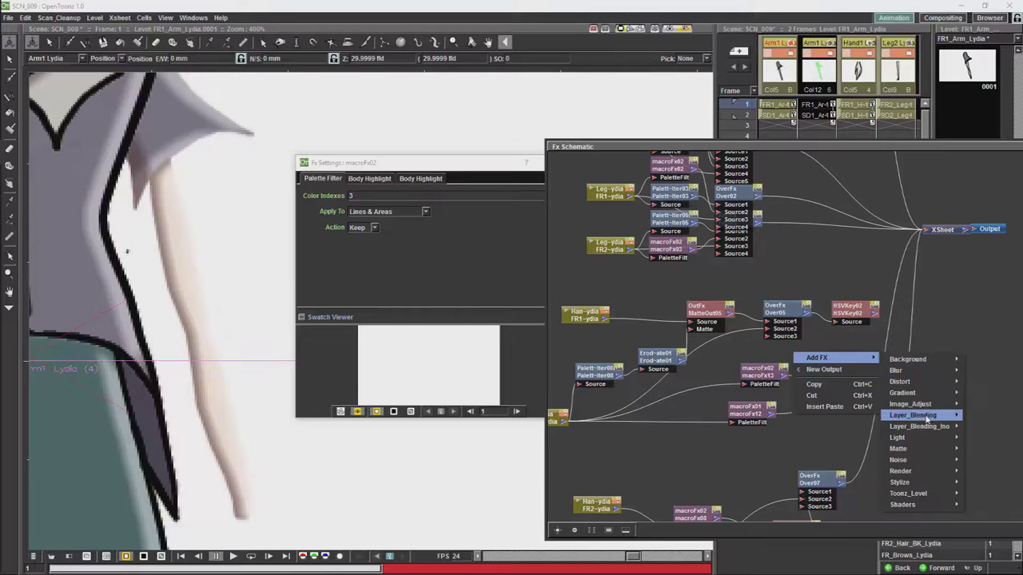
{"action": "mouse_move", "coordinate": [912, 416]}
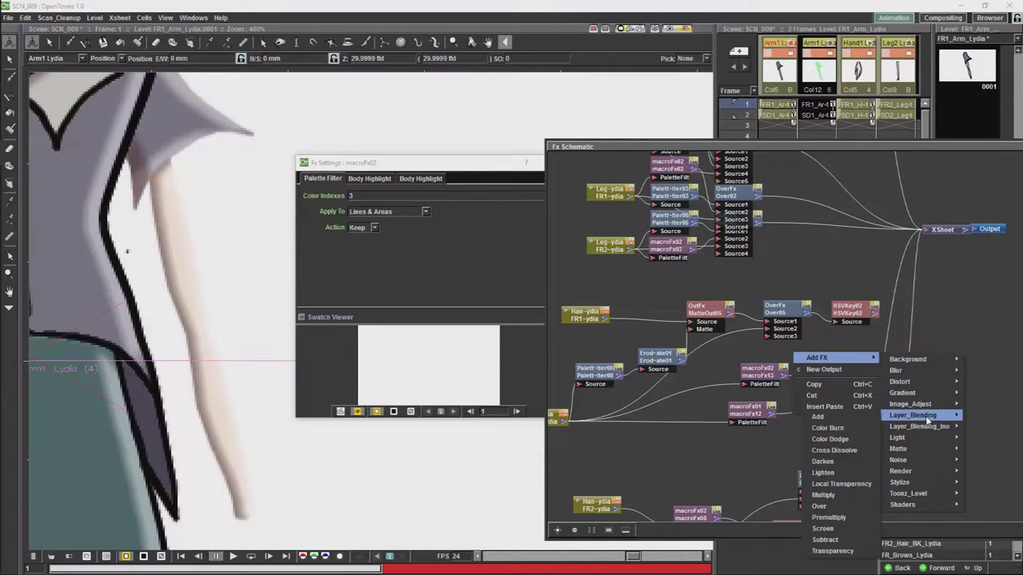
{"action": "left_click", "coordinate": [821, 506]}
{"action": "left_click_drag", "start_coordinate": [757, 378], "coordinate": [764, 386]}
{"action": "left_click_drag", "start_coordinate": [822, 366], "coordinate": [727, 373]}
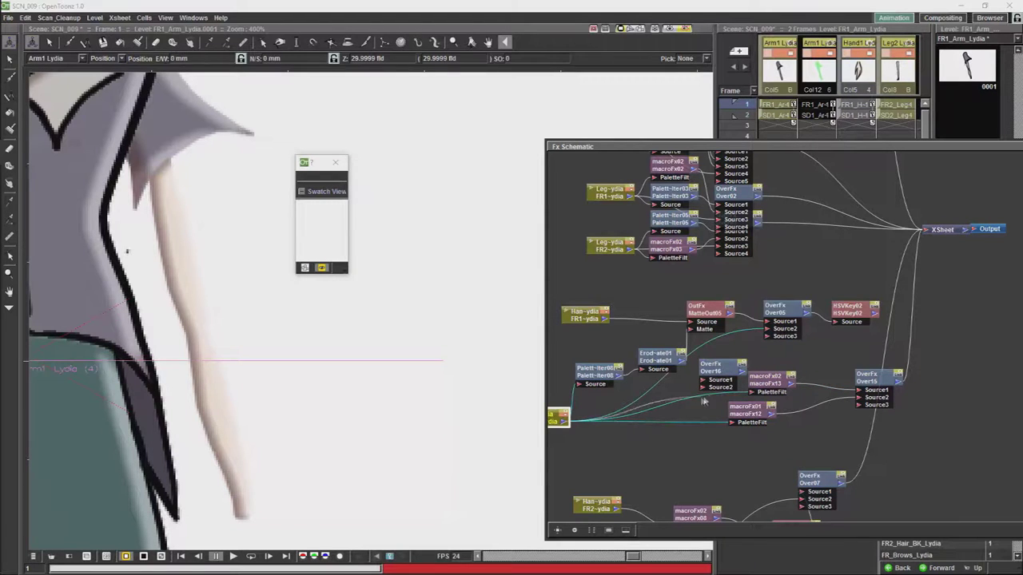
Connect the FR1 hand to Source1 and the FR1 arm to Source2 of the new Over, and feed it into macroFx02
{"action": "left_click", "coordinate": [599, 317]}
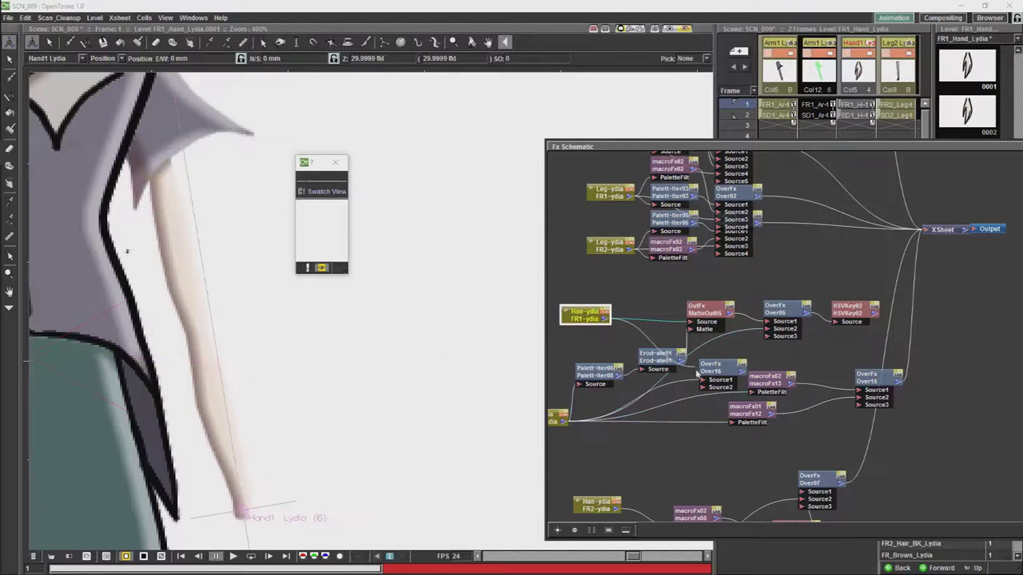
{"action": "left_click", "coordinate": [743, 377]}
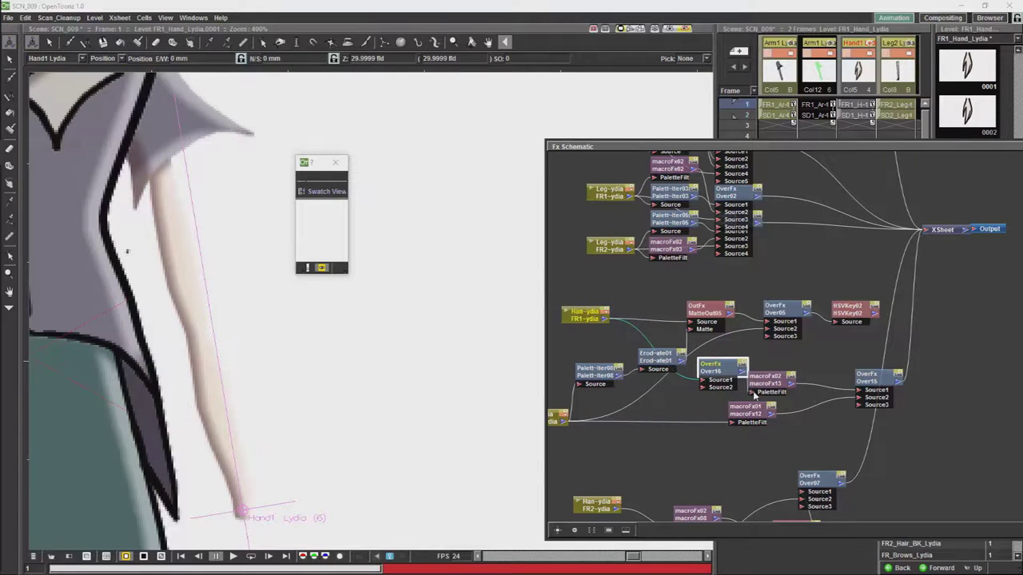
{"action": "left_click", "coordinate": [557, 417]}
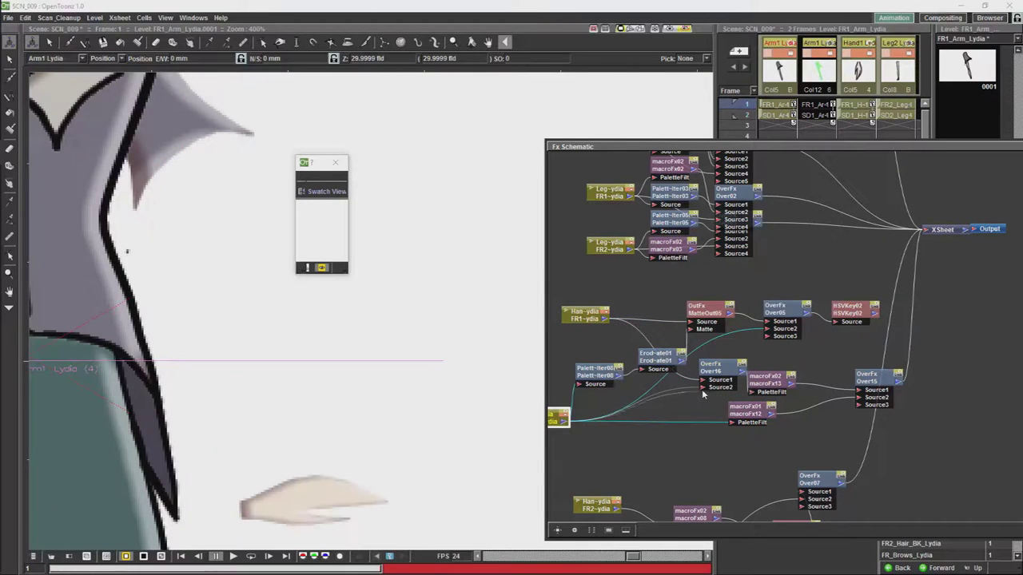
{"action": "left_click_drag", "start_coordinate": [721, 374], "coordinate": [708, 394]}
{"action": "left_click", "coordinate": [774, 382]}
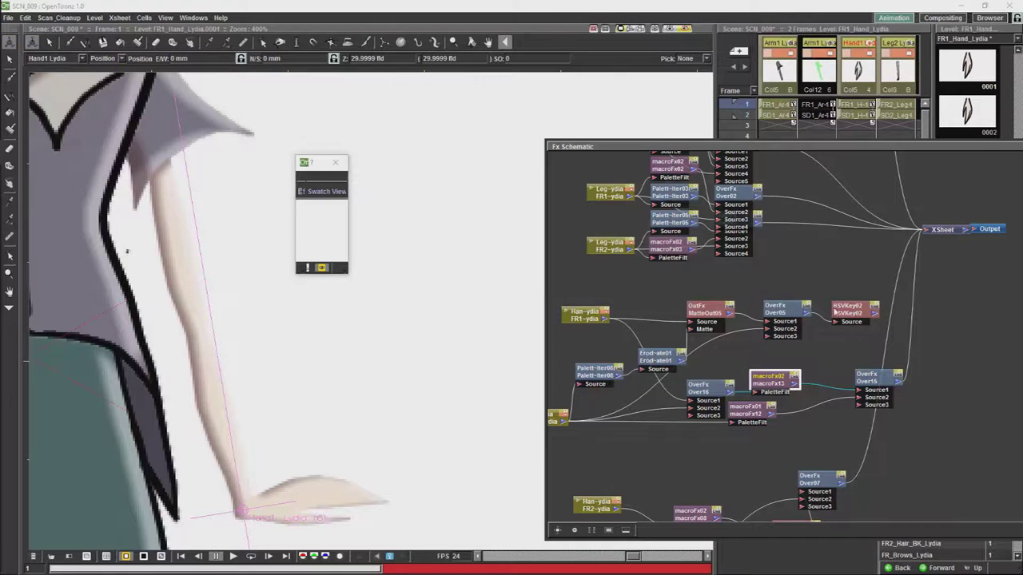
Rewire Over15 so the HSV Key feeds Source1, macroFx02 feeds Source2 and macroFx01 feeds Source3
{"action": "left_click", "coordinate": [838, 317]}
{"action": "left_click_drag", "start_coordinate": [840, 315], "coordinate": [823, 330]}
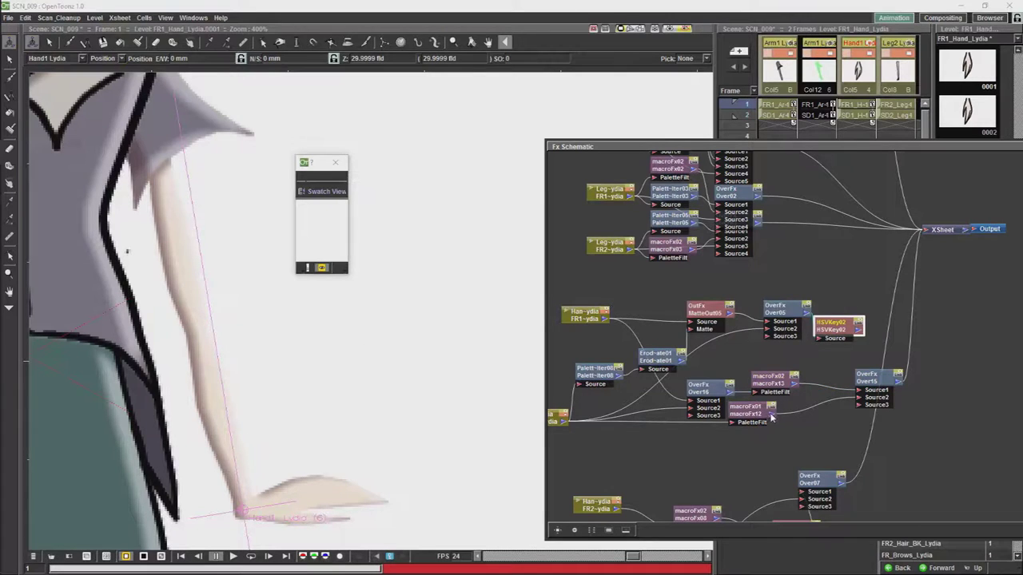
{"action": "left_click_drag", "start_coordinate": [772, 415], "coordinate": [859, 405]}
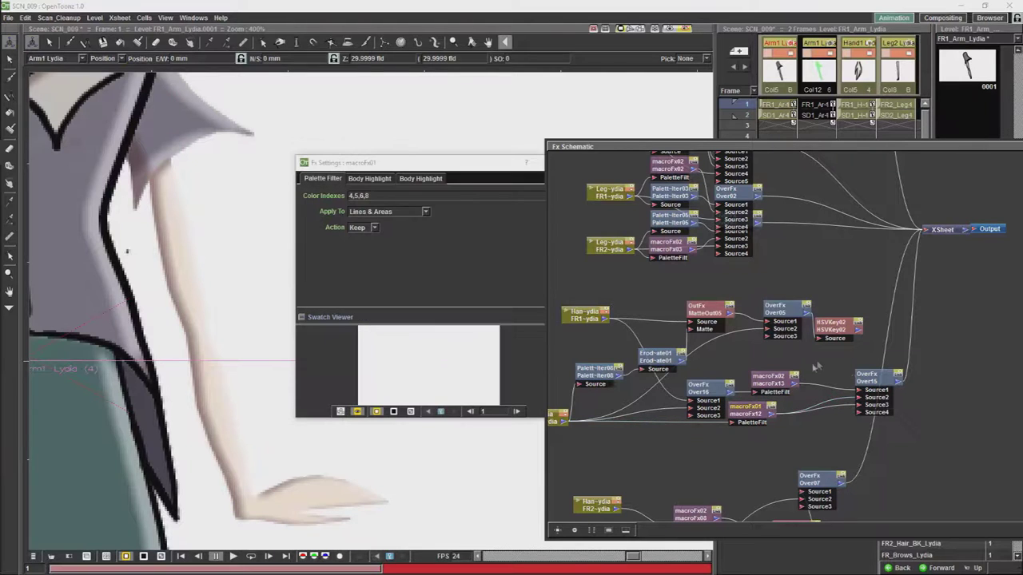
{"action": "left_click_drag", "start_coordinate": [795, 385], "coordinate": [859, 398]}
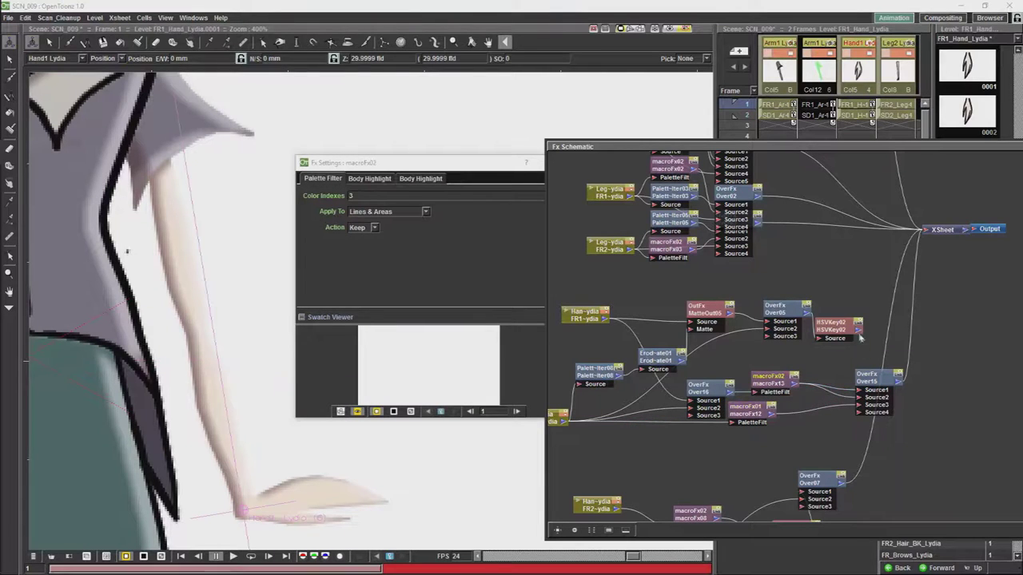
{"action": "left_click_drag", "start_coordinate": [859, 331], "coordinate": [849, 382]}
{"action": "left_click", "coordinate": [835, 328]}
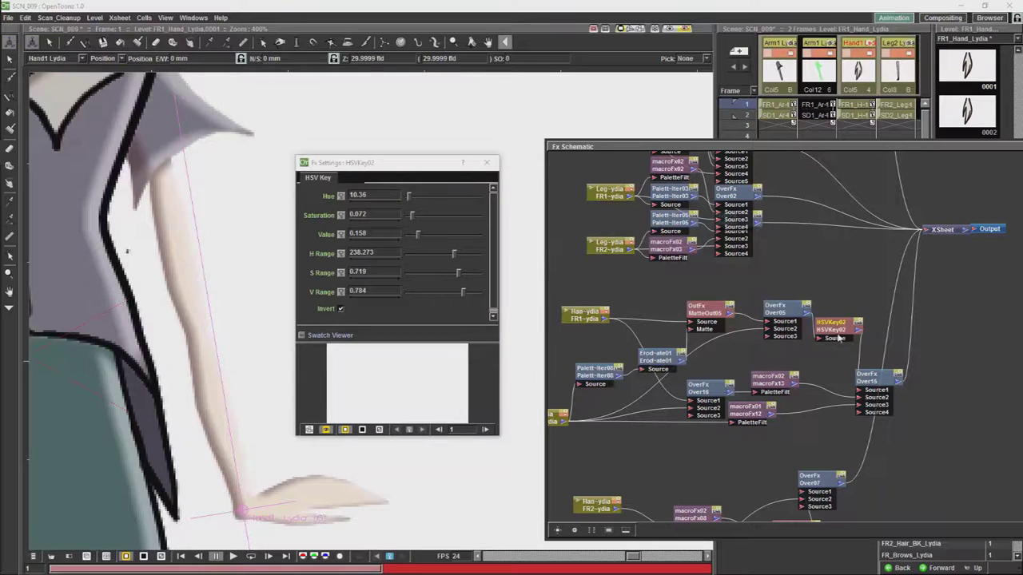
{"action": "left_click_drag", "start_coordinate": [838, 330], "coordinate": [833, 334]}
{"action": "left_click_drag", "start_coordinate": [886, 387], "coordinate": [899, 382]}
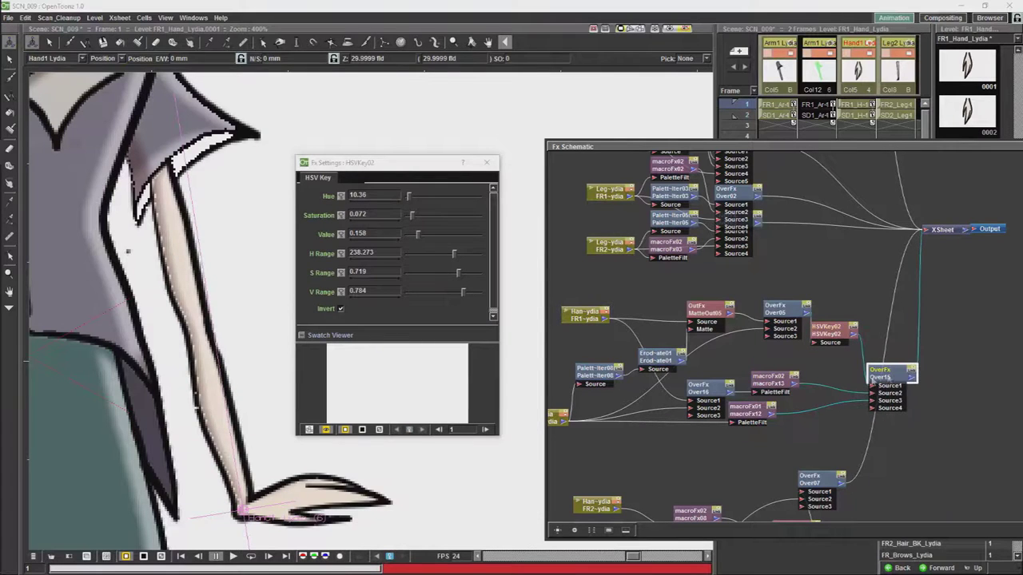
Connect the FR1 arm column to Source4 of Over15, and space the column and the macroFx01 node lower
{"action": "left_click_drag", "start_coordinate": [570, 428], "coordinate": [875, 414]}
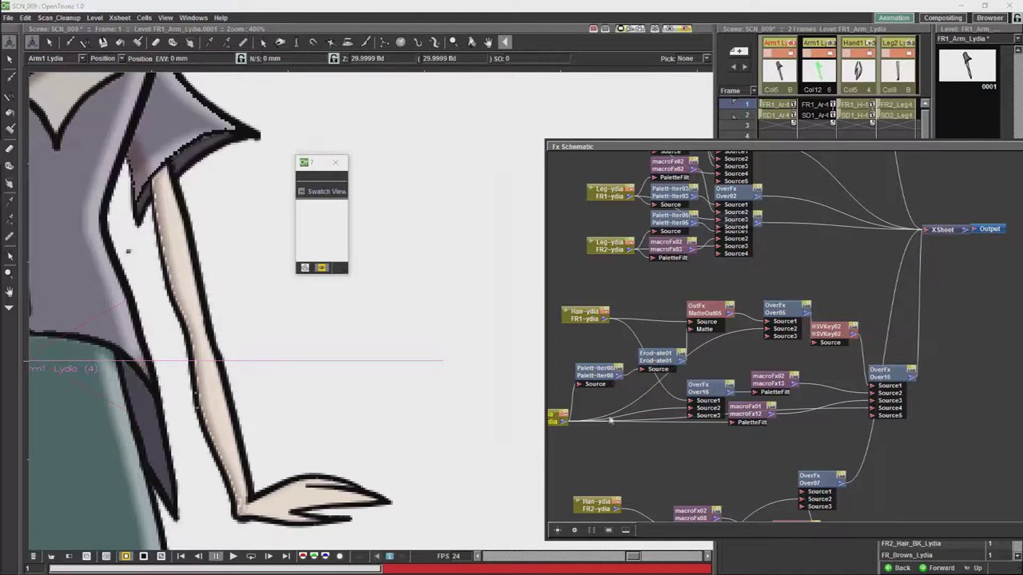
{"action": "left_click_drag", "start_coordinate": [557, 421], "coordinate": [569, 434]}
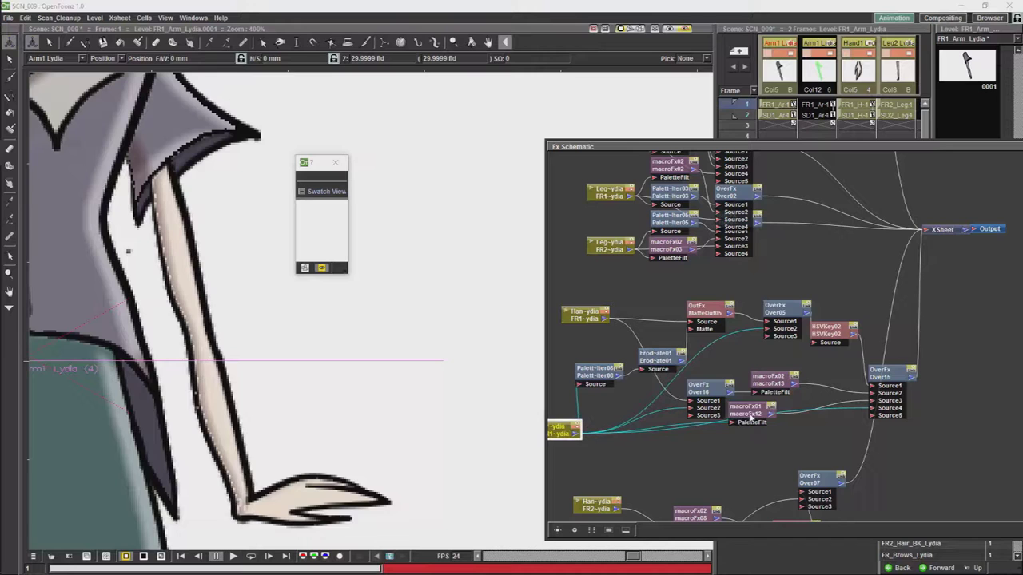
{"action": "left_click_drag", "start_coordinate": [752, 418], "coordinate": [765, 442]}
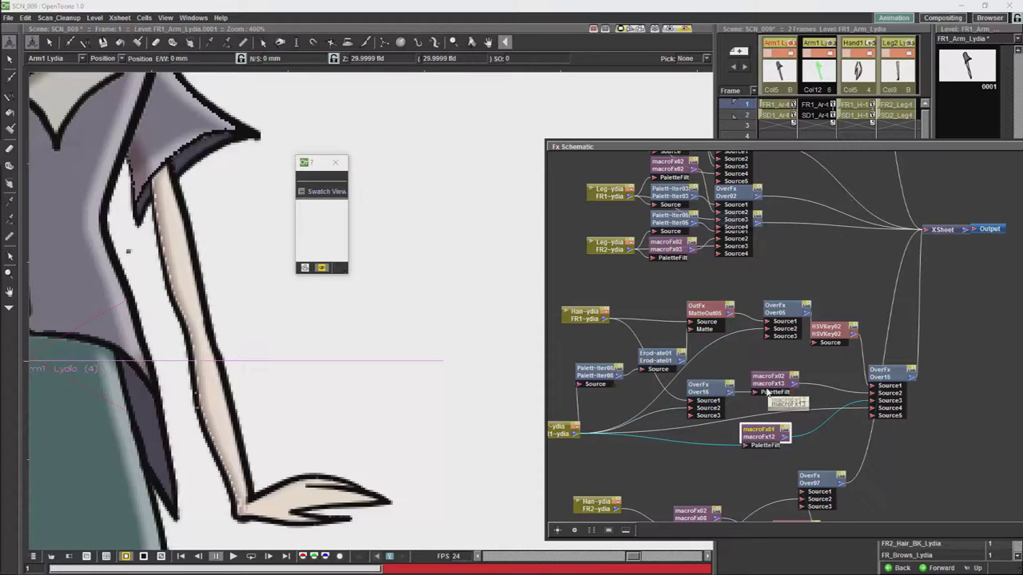
Set the HSV Key to Hue 20.719, Saturation 0.022, Value 0.022, H Range 132.086, S Range 0.482 and V Range 0.518
{"action": "left_click", "coordinate": [831, 329]}
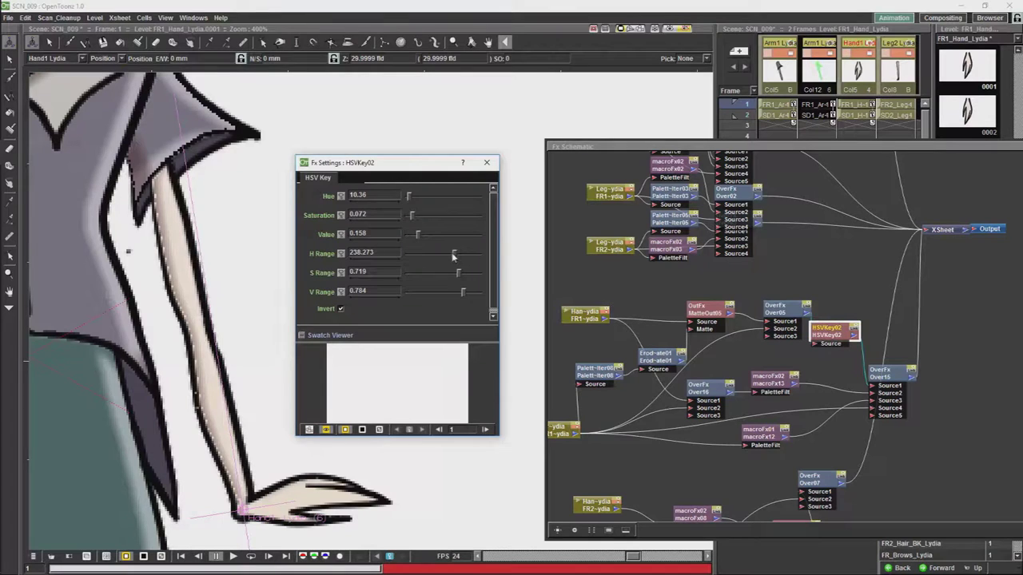
{"action": "left_click_drag", "start_coordinate": [450, 252], "coordinate": [408, 235]}
{"action": "left_click_drag", "start_coordinate": [411, 216], "coordinate": [411, 197]}
{"action": "left_click_drag", "start_coordinate": [463, 292], "coordinate": [447, 293]}
{"action": "mouse_move", "coordinate": [442, 273]}
{"action": "left_mouse_down"}
{"action": "mouse_move", "coordinate": [430, 273]}
{"action": "mouse_move", "coordinate": [444, 274]}
{"action": "left_mouse_up"}
{"action": "left_click_drag", "start_coordinate": [428, 254], "coordinate": [432, 254]}
{"action": "left_click_drag", "start_coordinate": [446, 292], "coordinate": [434, 252]}
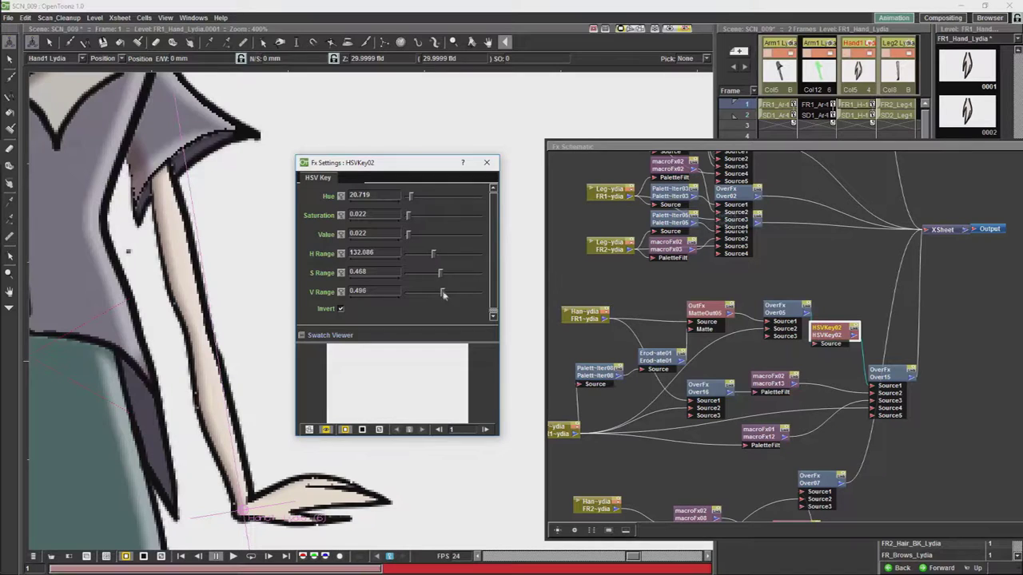
{"action": "left_click_drag", "start_coordinate": [443, 293], "coordinate": [442, 274]}
Add an Erode/Dilate matte effect and insert it between the arm's macroFx02 and Over15
{"action": "right_click", "coordinate": [809, 399]}
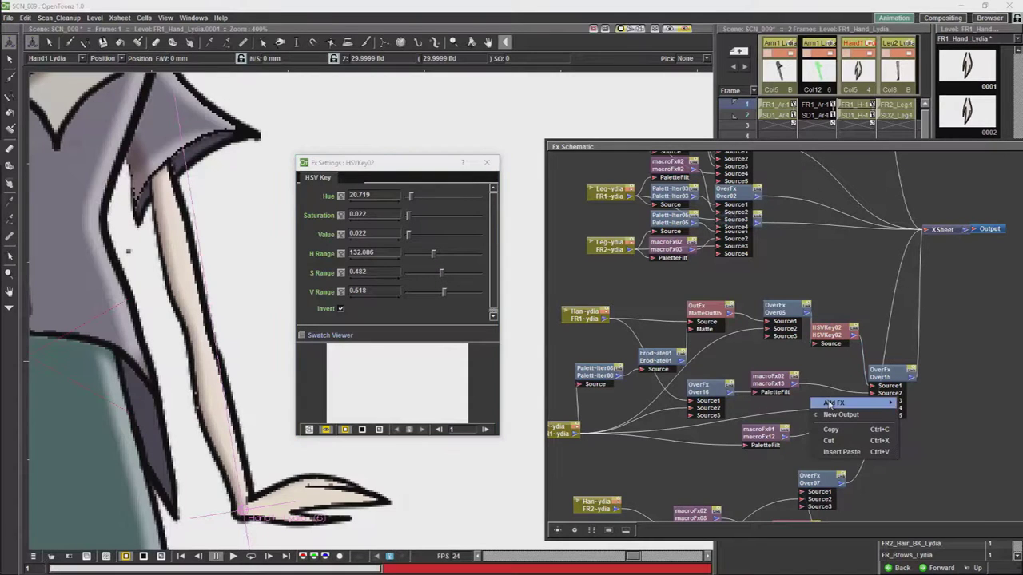
{"action": "mouse_move", "coordinate": [832, 403]}
{"action": "mouse_move", "coordinate": [935, 495]}
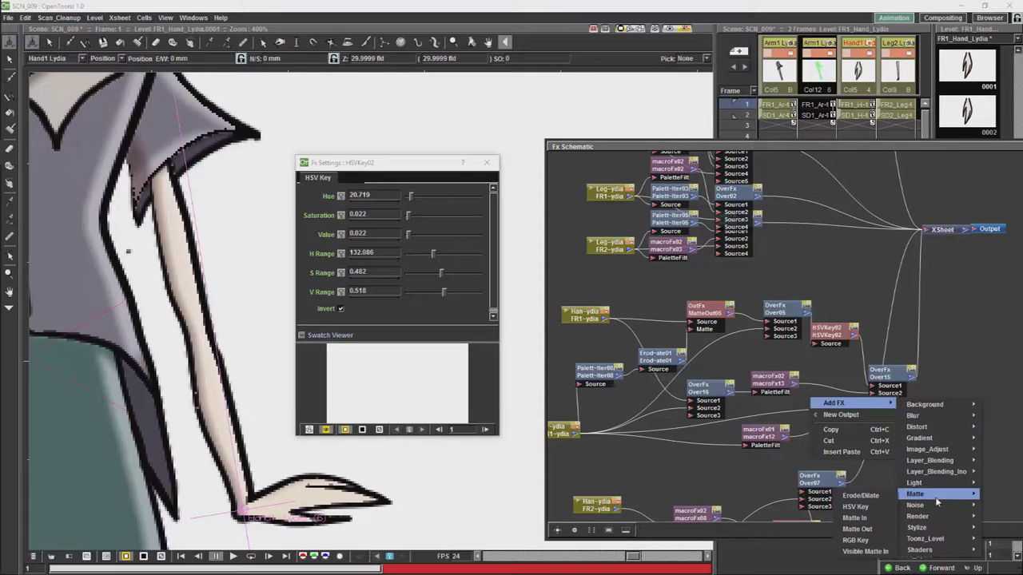
{"action": "left_click", "coordinate": [860, 496]}
{"action": "mouse_move", "coordinate": [822, 402]}
{"action": "left_mouse_down"}
{"action": "mouse_move", "coordinate": [820, 388]}
{"action": "mouse_move", "coordinate": [810, 403]}
{"action": "left_mouse_up"}
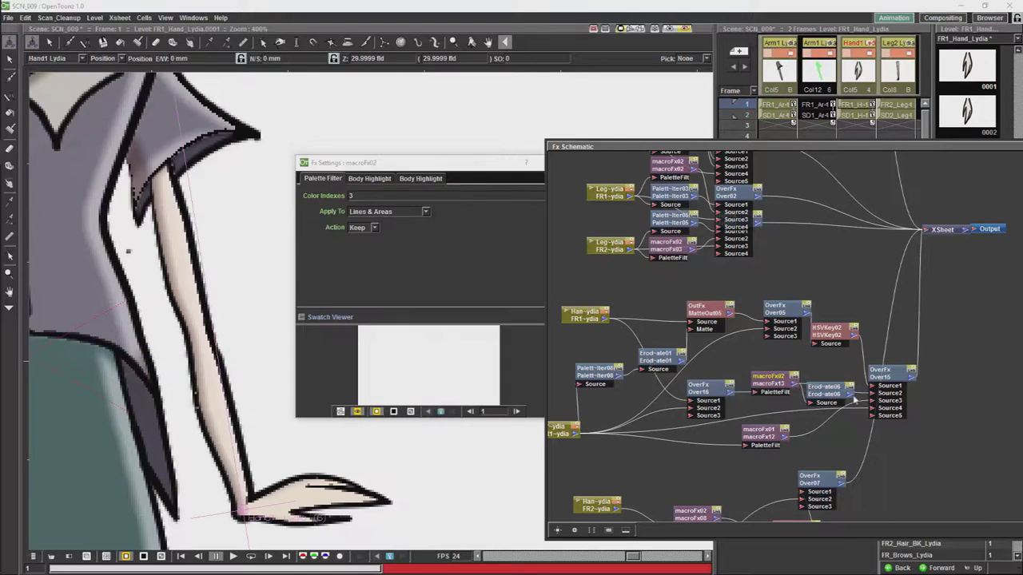
{"action": "left_click_drag", "start_coordinate": [852, 398], "coordinate": [837, 386]}
Open the settings of the Erode/Dilate after macroFx02 and adjust its radius
{"action": "double_click", "coordinate": [836, 387]}
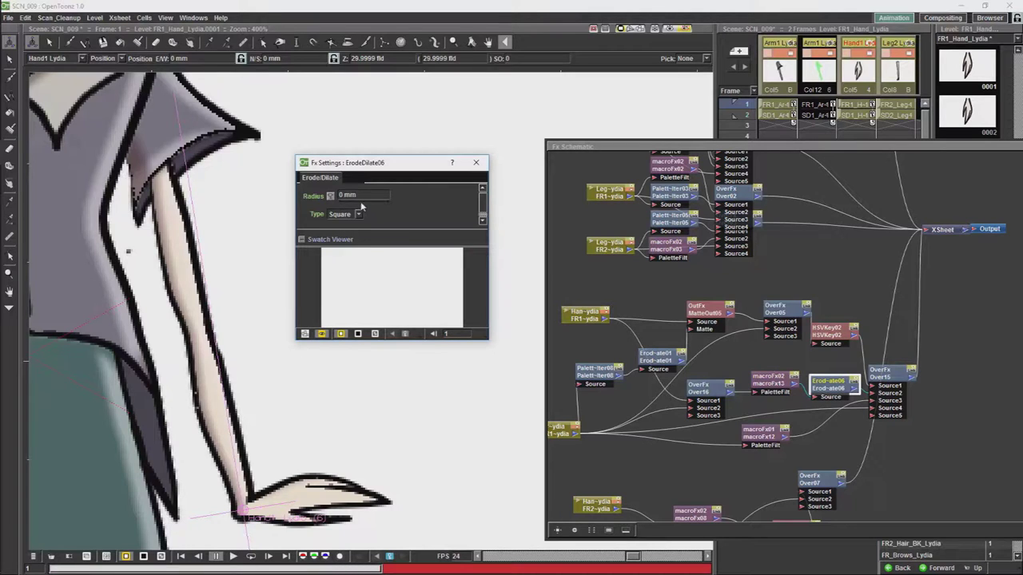
{"action": "left_click_drag", "start_coordinate": [361, 202], "coordinate": [354, 208]}
{"action": "left_click_drag", "start_coordinate": [358, 206], "coordinate": [324, 200]}
Set the HSV Key's Hue to 10.36, Saturation to 0.072 and Value to 0.086
{"action": "left_click", "coordinate": [837, 334]}
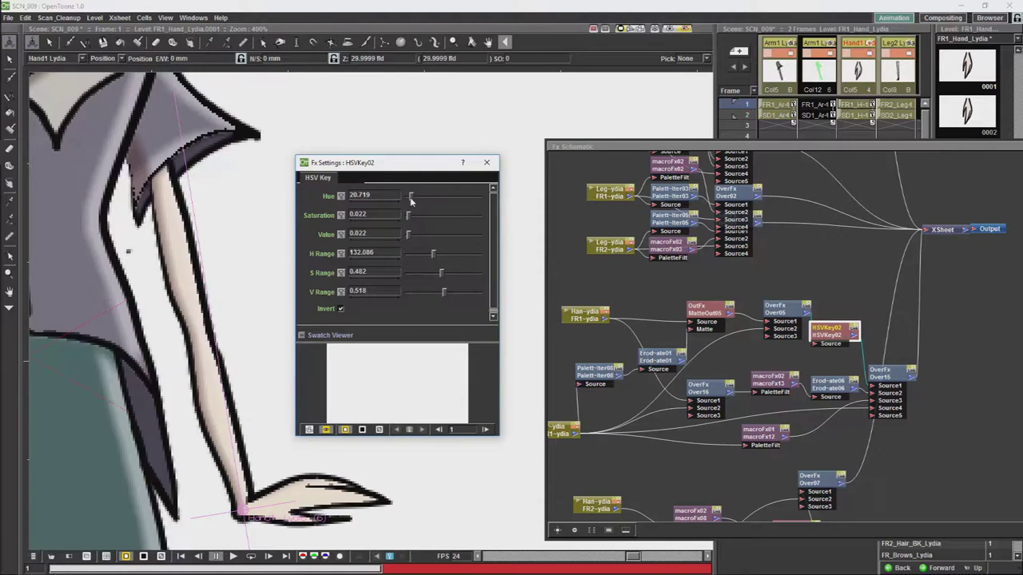
{"action": "left_click_drag", "start_coordinate": [410, 202], "coordinate": [413, 234]}
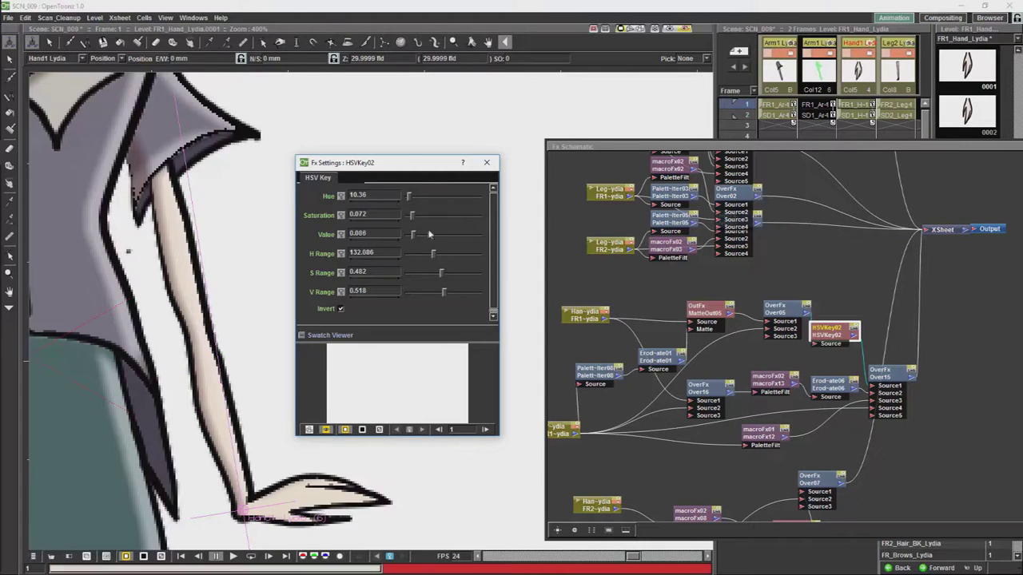
Add a second Erode/Dilate matte effect and insert it between the arm's macroFx01 and Over15
{"action": "scroll", "coordinate": [831, 436], "scroll_direction": "down", "scroll_amount": 1}
{"action": "right_click", "coordinate": [835, 421]}
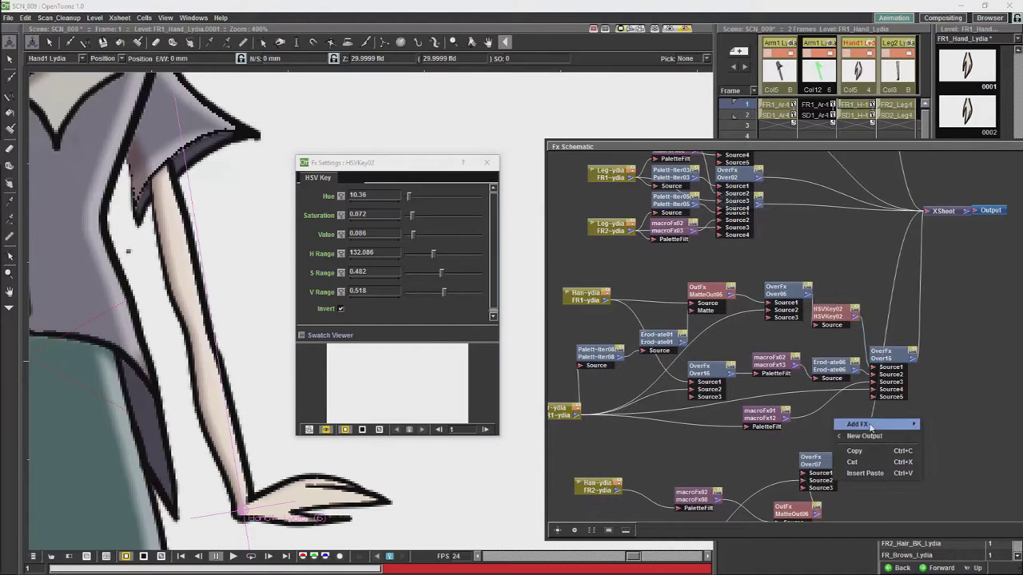
{"action": "mouse_move", "coordinate": [871, 426]}
{"action": "mouse_move", "coordinate": [951, 513]}
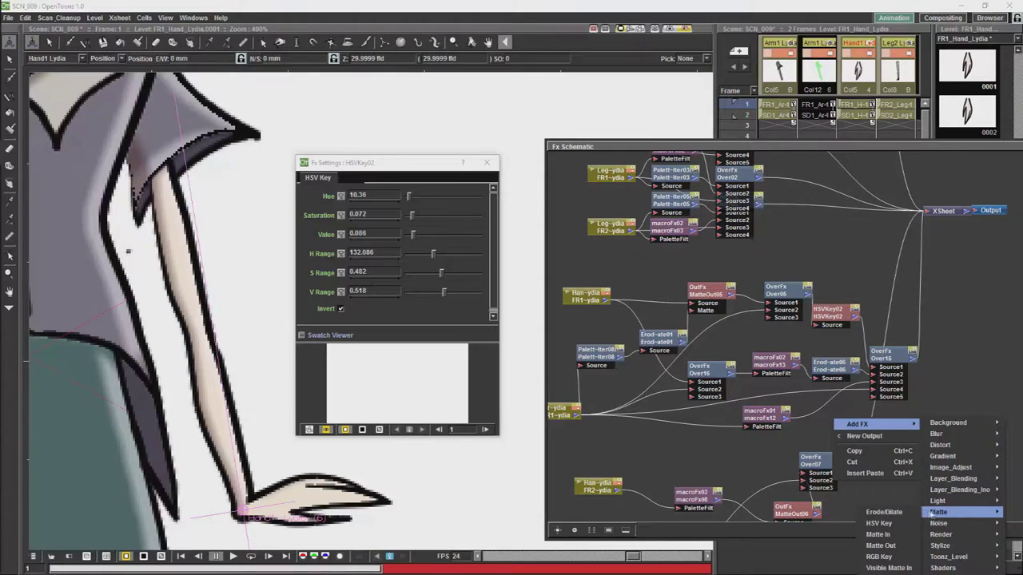
{"action": "left_click", "coordinate": [884, 512]}
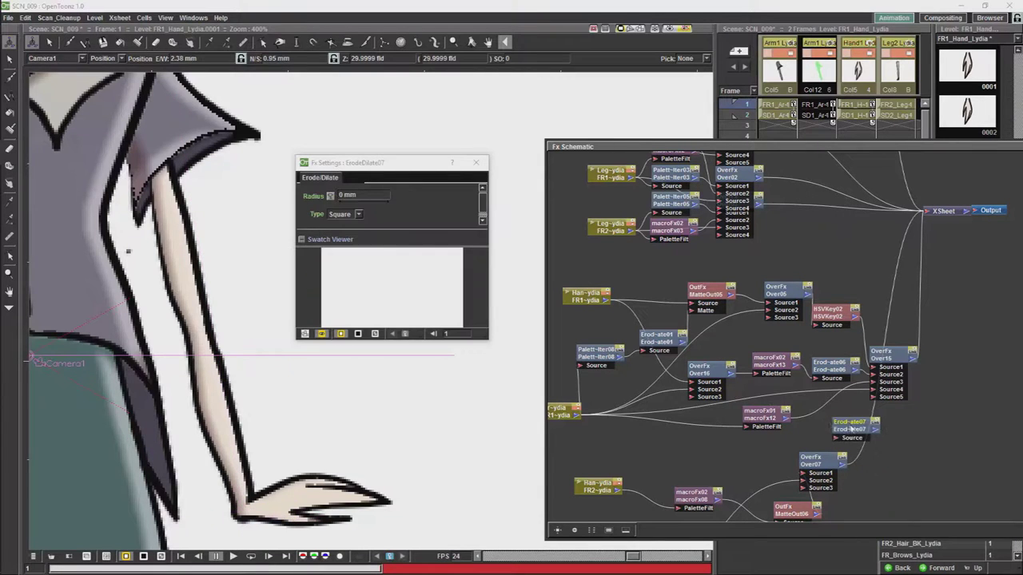
{"action": "left_click_drag", "start_coordinate": [846, 425], "coordinate": [828, 412]}
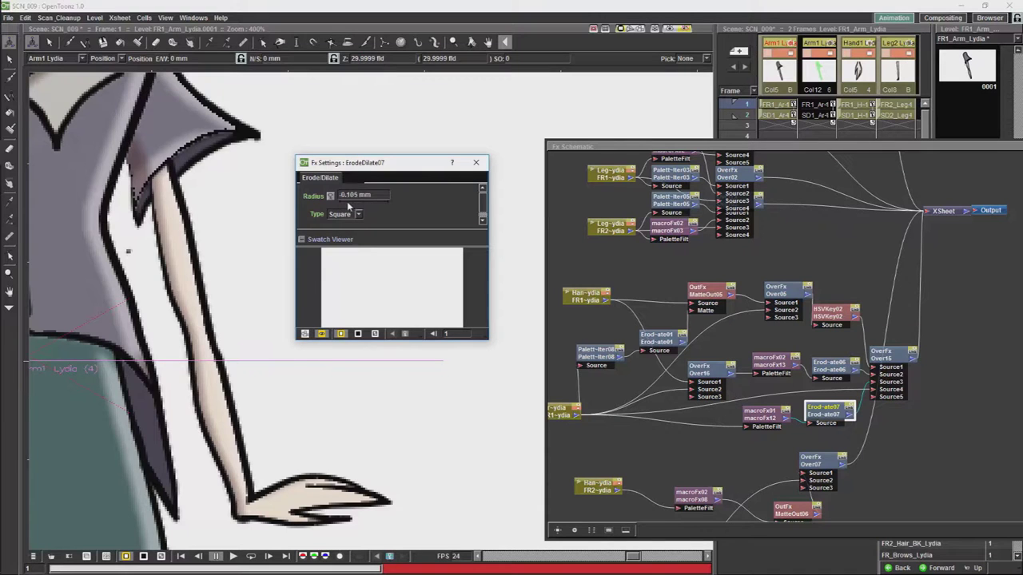
Set the radius of the Erode/Dilate between the arm's macroFx01 and Over15 to about -0.572 mm
{"action": "left_click_drag", "start_coordinate": [347, 203], "coordinate": [342, 203]}
{"action": "left_click_drag", "start_coordinate": [338, 200], "coordinate": [355, 206]}
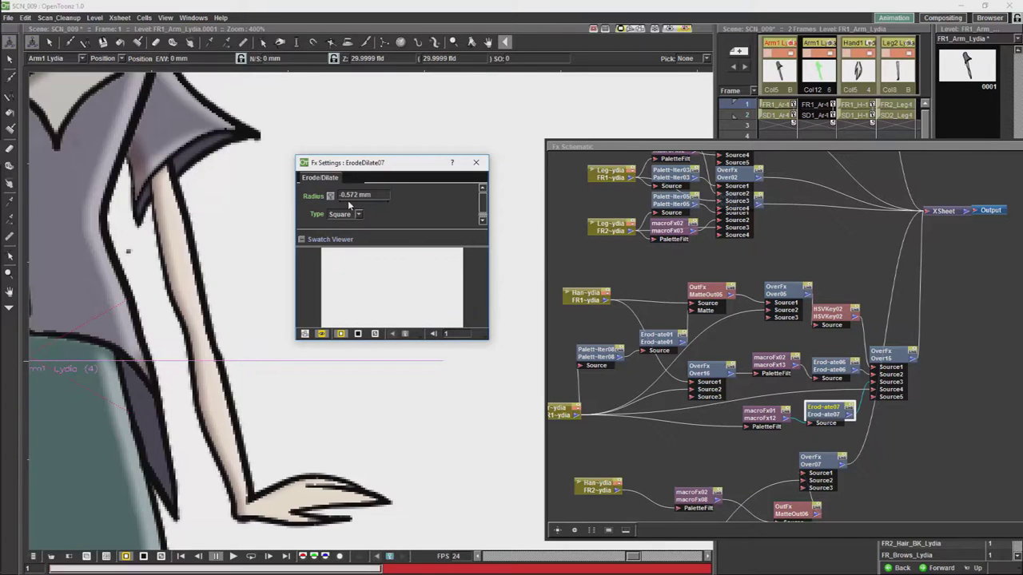
{"action": "left_click_drag", "start_coordinate": [347, 202], "coordinate": [351, 203]}
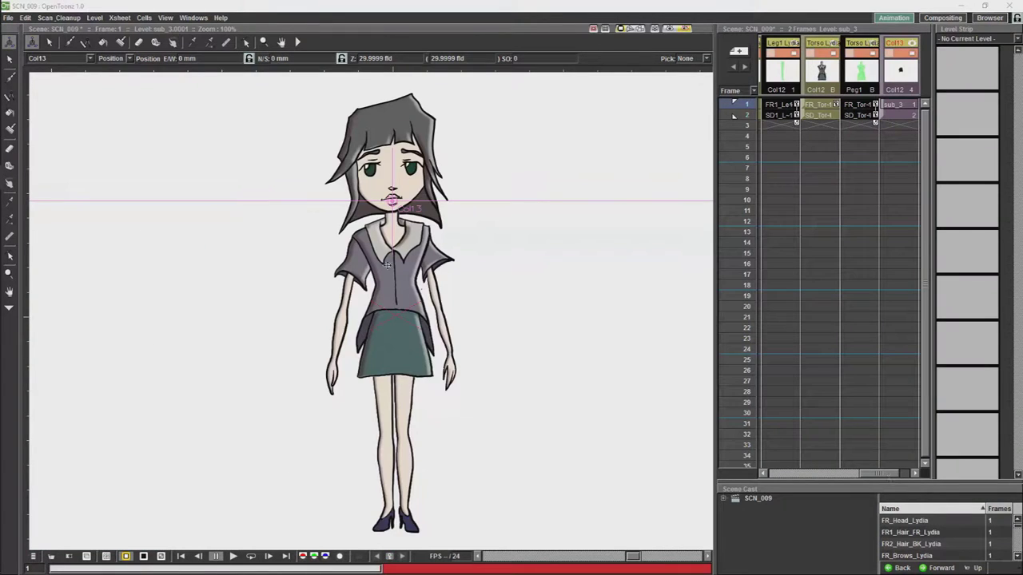
Examine the whole character with its effects in the front view on frame 1 and the side view on frame 2
{"action": "left_click_drag", "start_coordinate": [461, 239], "coordinate": [480, 286]}
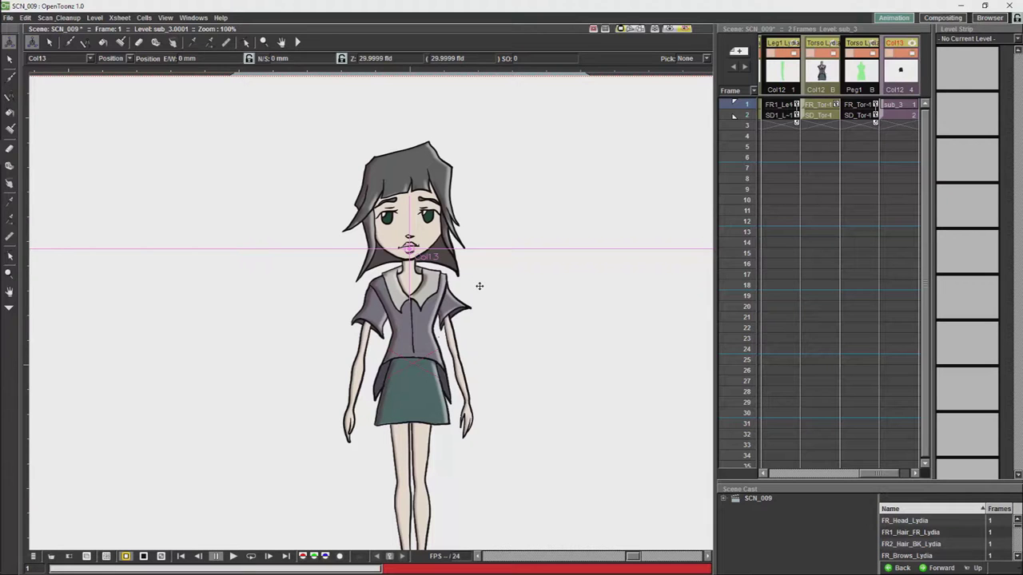
{"action": "left_click_drag", "start_coordinate": [535, 255], "coordinate": [541, 242]}
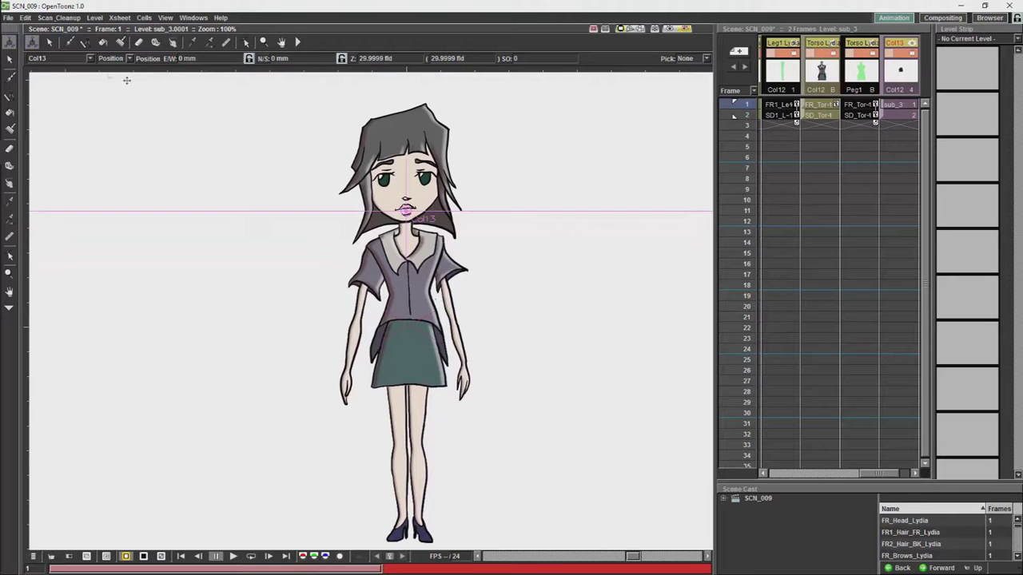
{"action": "key", "text": "space"}
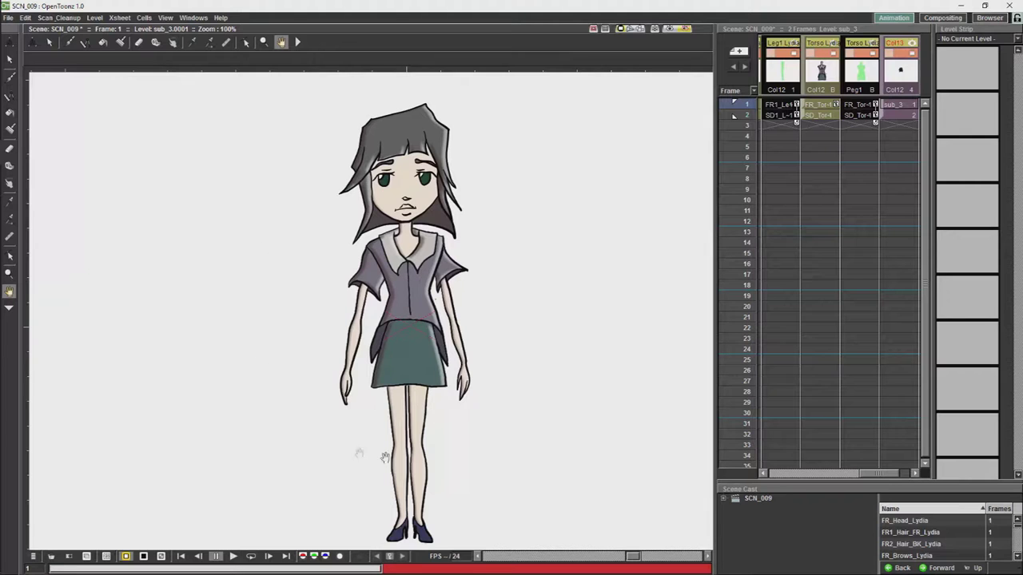
{"action": "right_click", "coordinate": [518, 358]}
{"action": "left_click", "coordinate": [505, 364]}
{"action": "left_click_drag", "start_coordinate": [504, 362], "coordinate": [509, 344]}
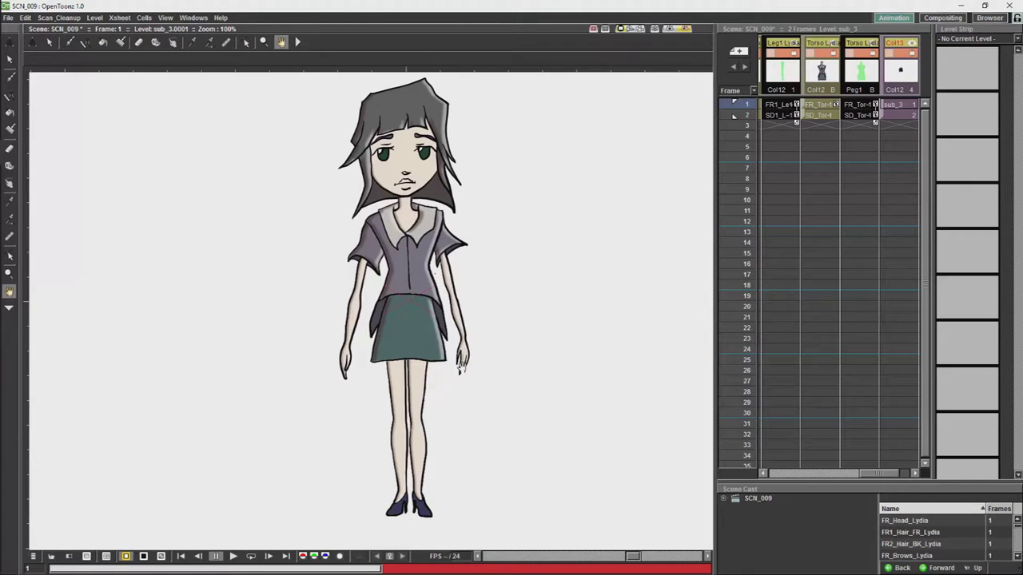
{"action": "left_click", "coordinate": [815, 105]}
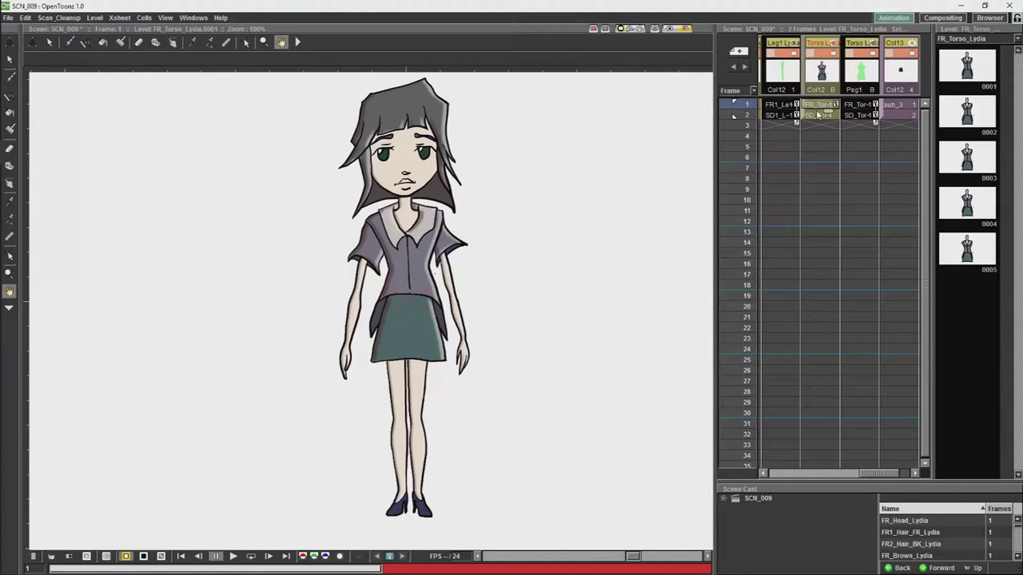
{"action": "left_click", "coordinate": [817, 115]}
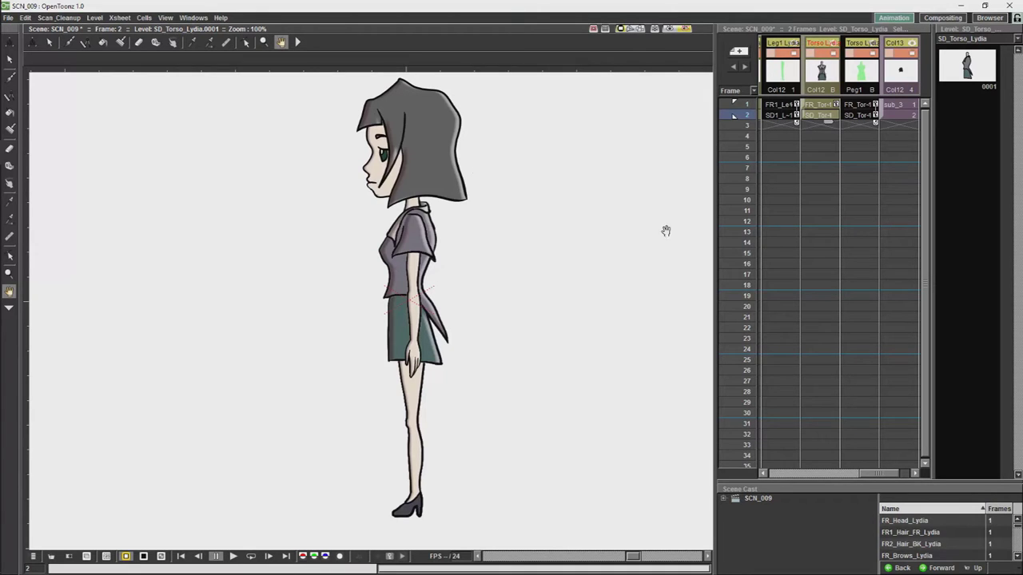
{"action": "left_click", "coordinate": [854, 105]}
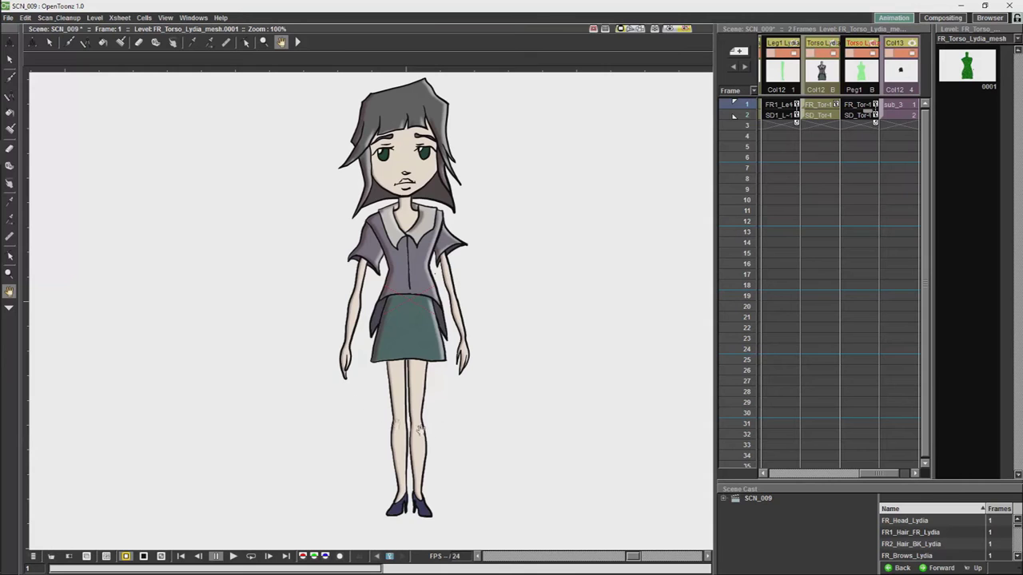
{"action": "left_click_drag", "start_coordinate": [502, 389], "coordinate": [553, 375]}
{"action": "left_click_drag", "start_coordinate": [543, 340], "coordinate": [537, 384]}
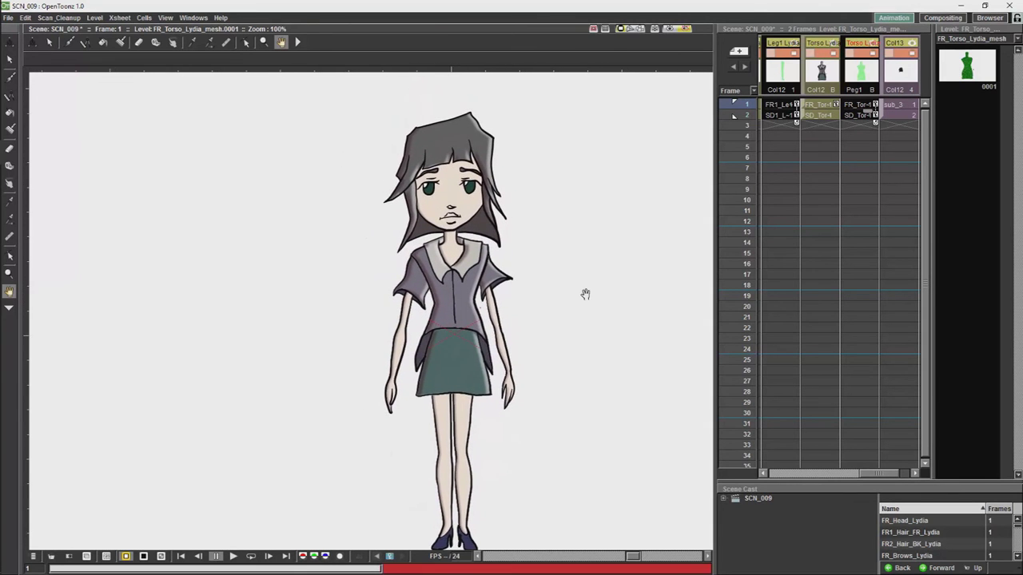